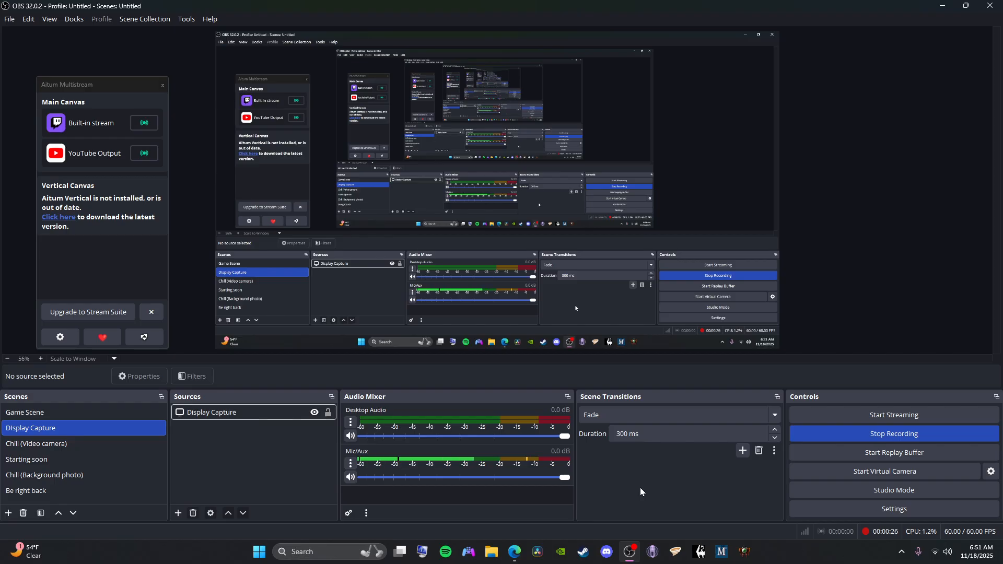
Look through the installed games in the SteamLibrary\steamapps\common folder on drive D, then close File Explorer
mouse_move(515, 558)
left_click(492, 556)
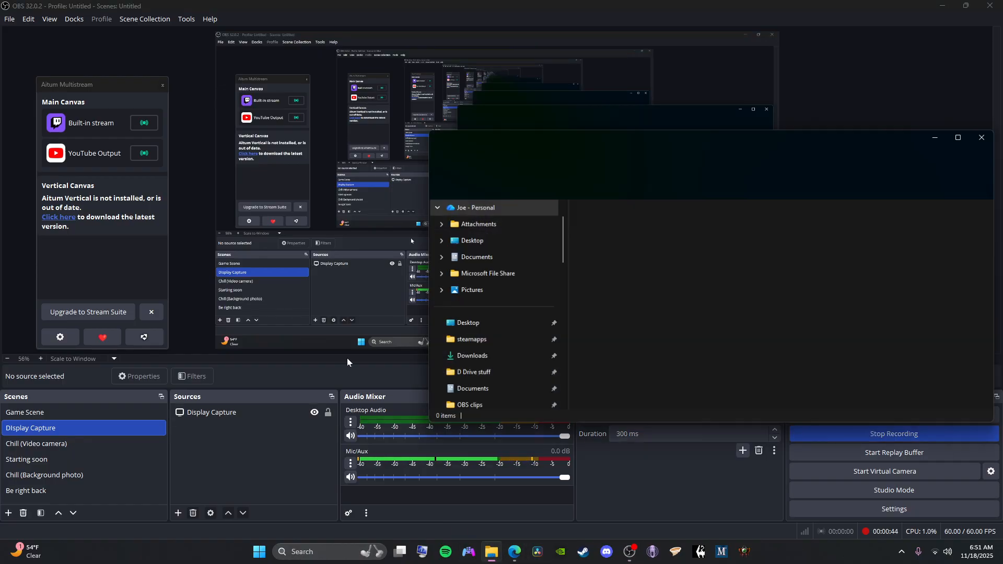
left_click(497, 340)
left_click(663, 163)
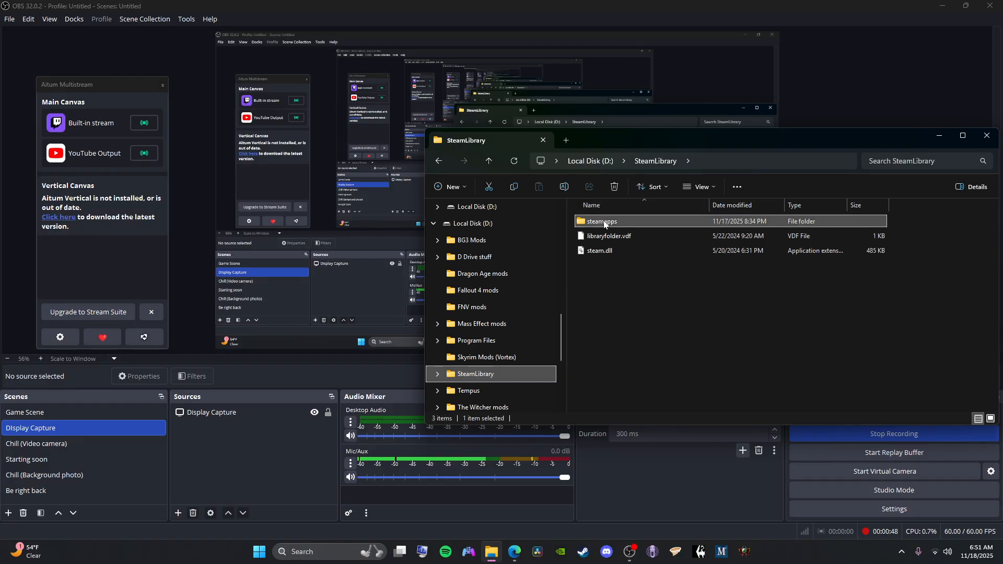
right_click(624, 222)
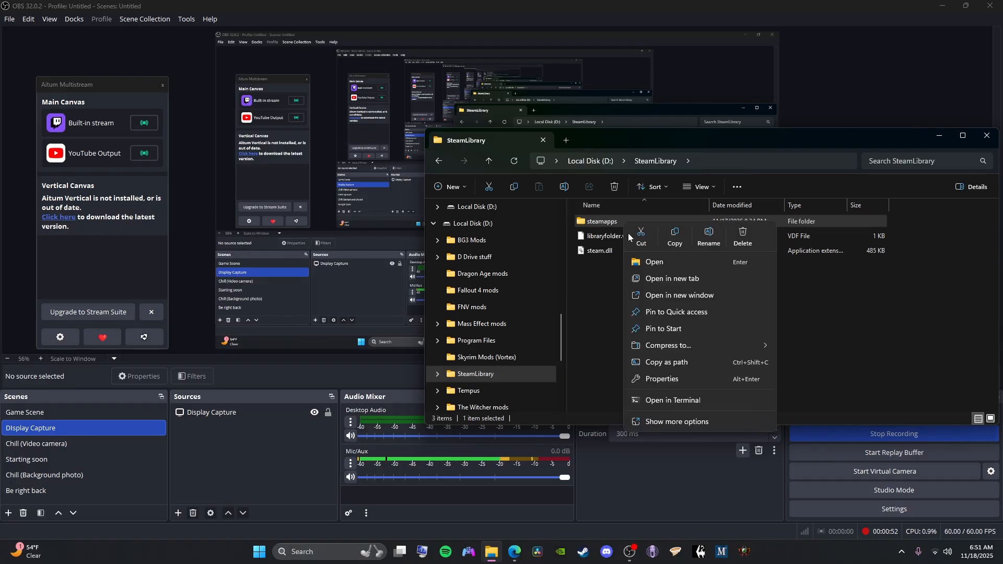
scroll(470, 306, "up", 6)
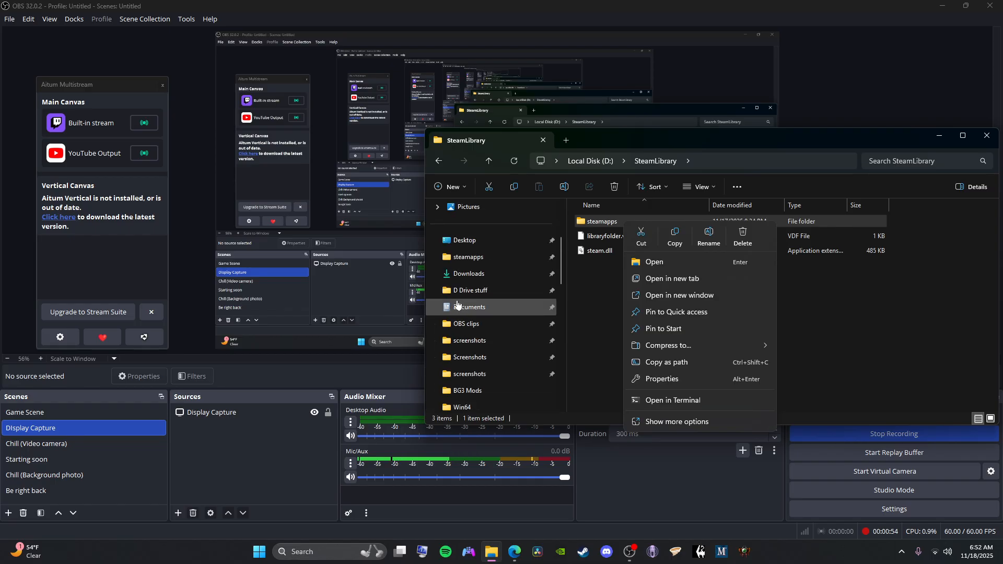
left_click(469, 256)
double_click(610, 222)
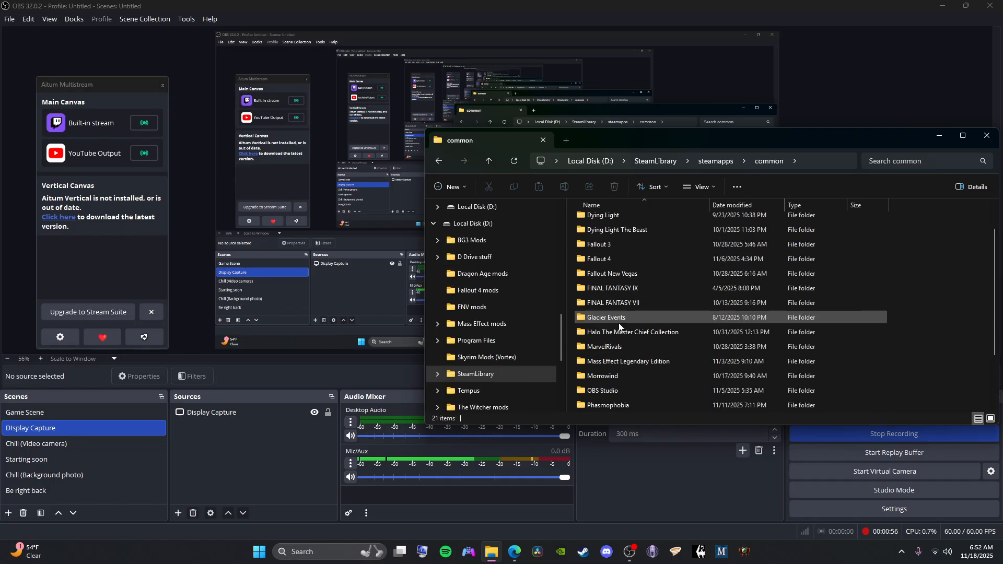
left_click(985, 136)
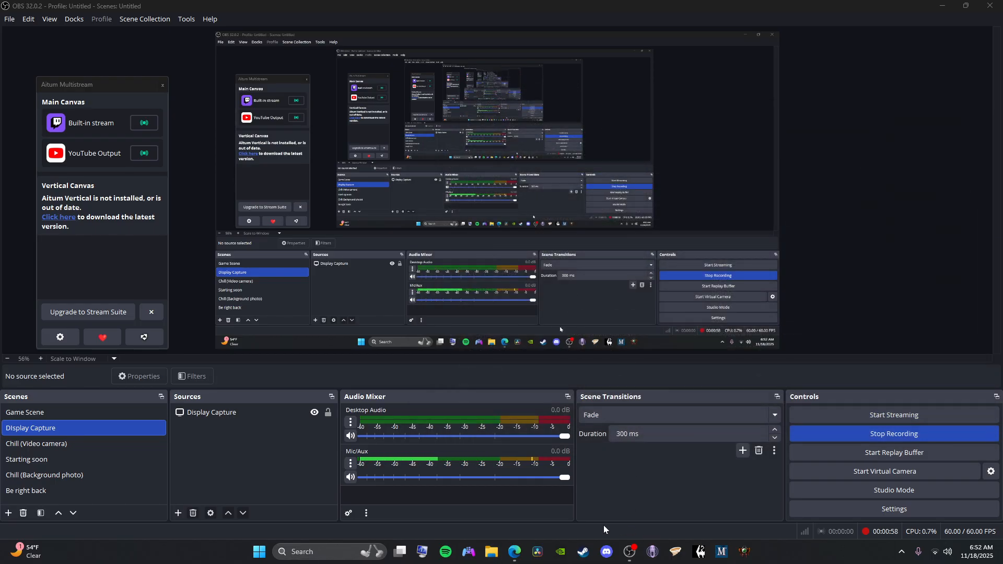
Switch to the Nexus Mods page in Edge and look over the site search, games list and account options
left_click(518, 550)
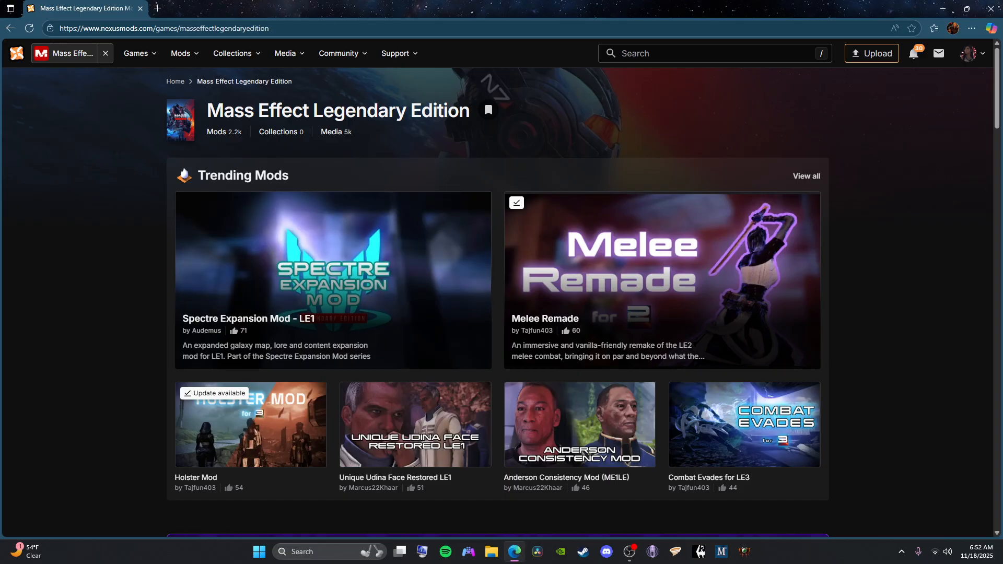
left_click(678, 54)
left_click(269, 118)
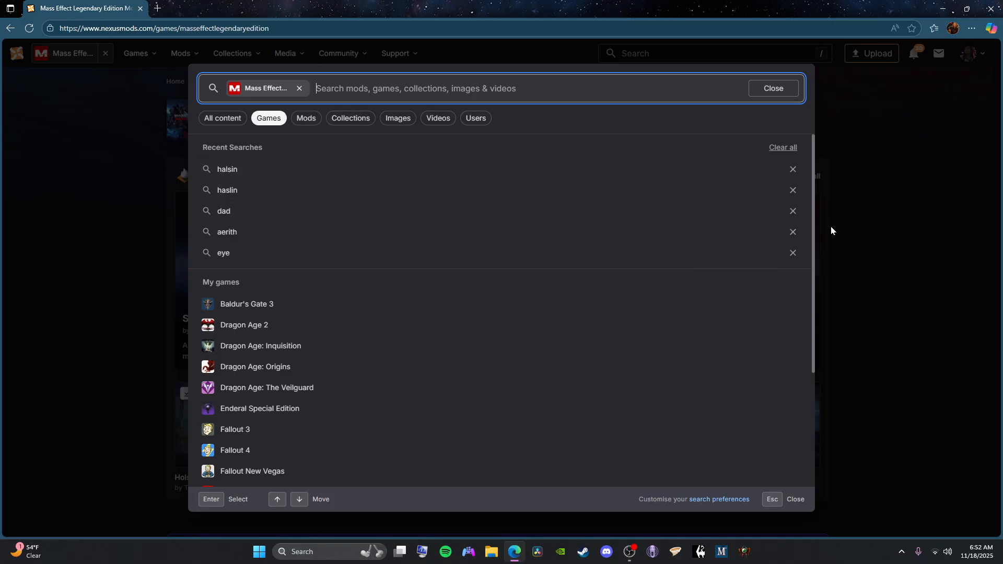
left_click(887, 179)
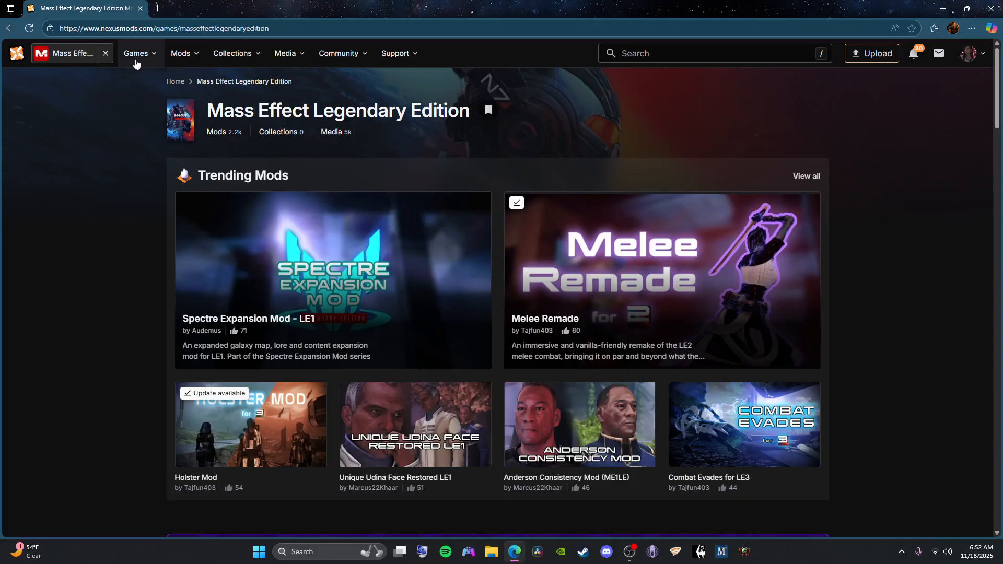
left_click(135, 54)
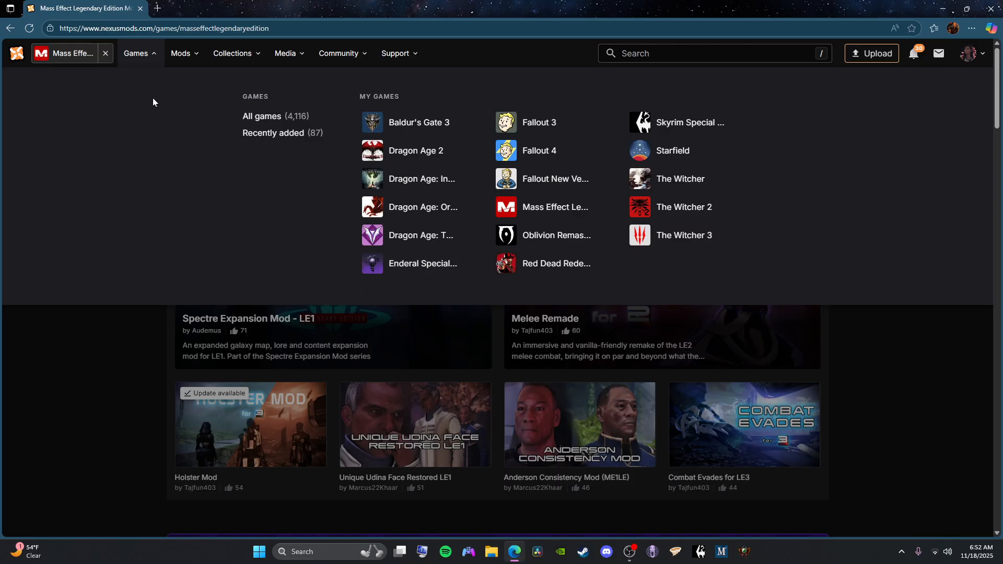
left_click(147, 54)
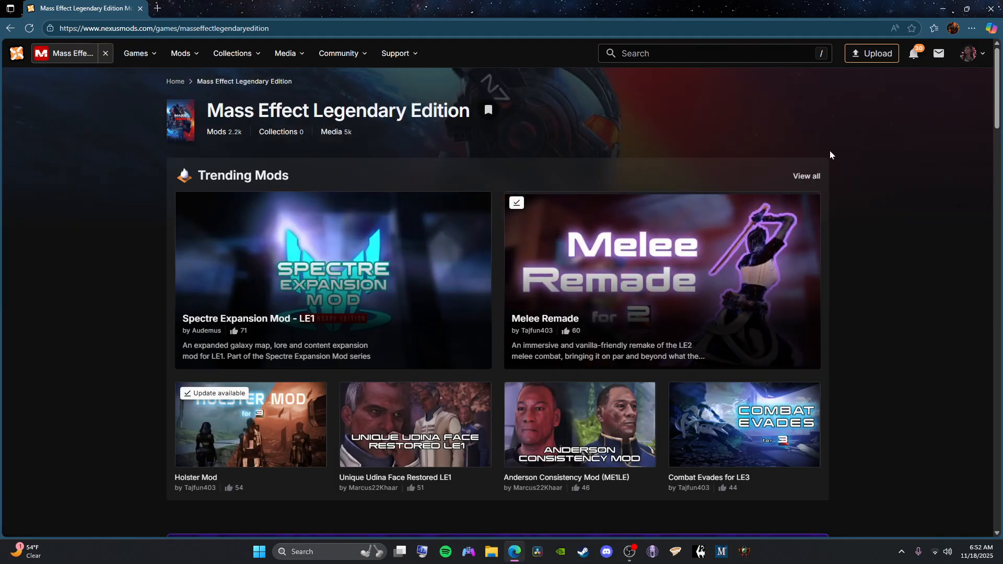
left_click(968, 54)
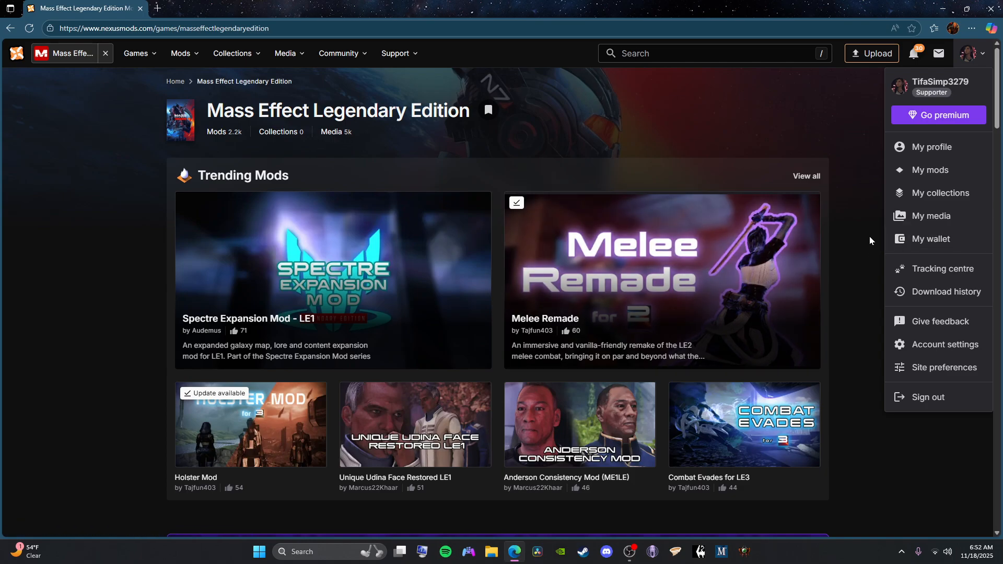
left_click(973, 56)
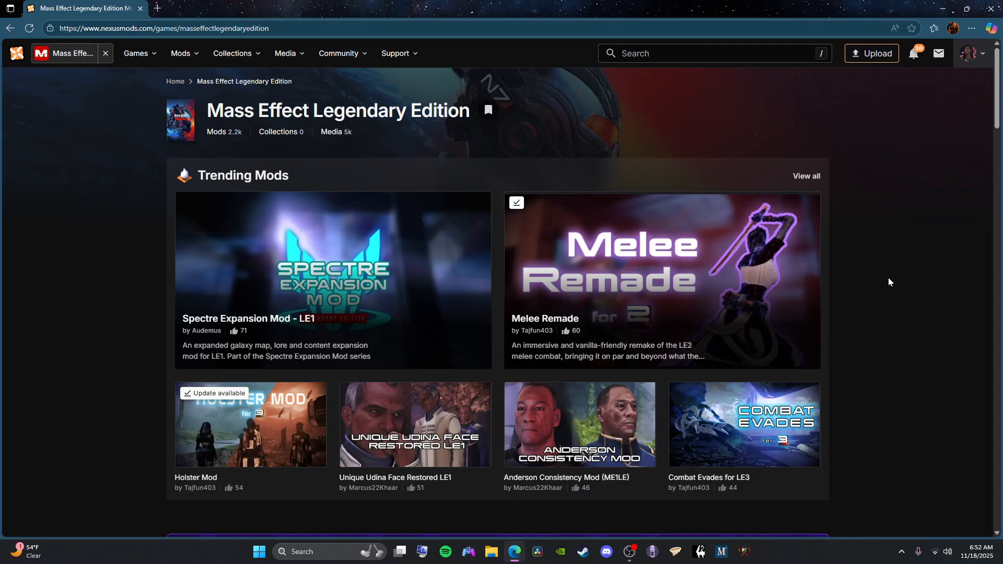
List the Popular mods for Mass Effect Legendary Edition, leaving the period at All time
scroll(890, 279, "down", 5)
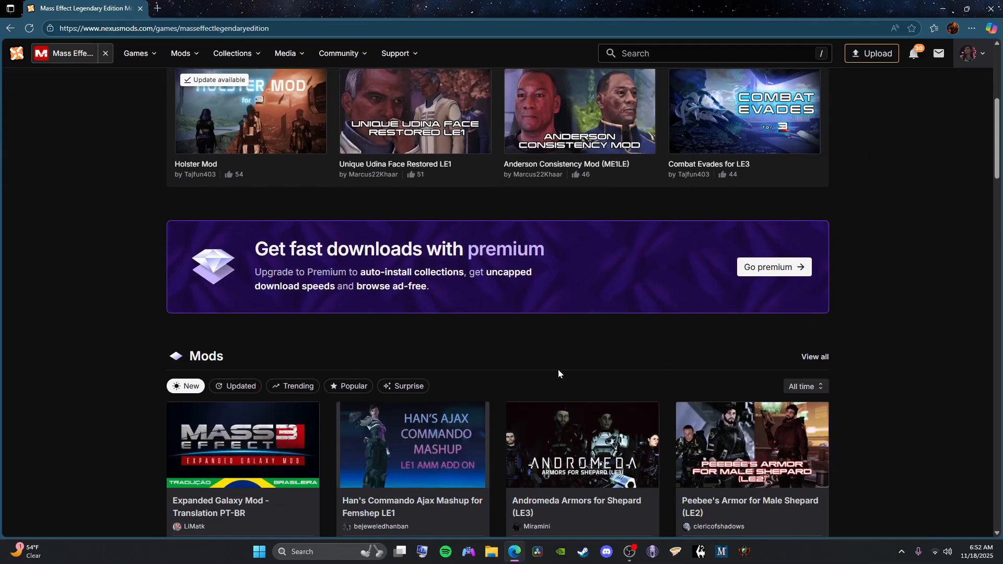
left_click(353, 385)
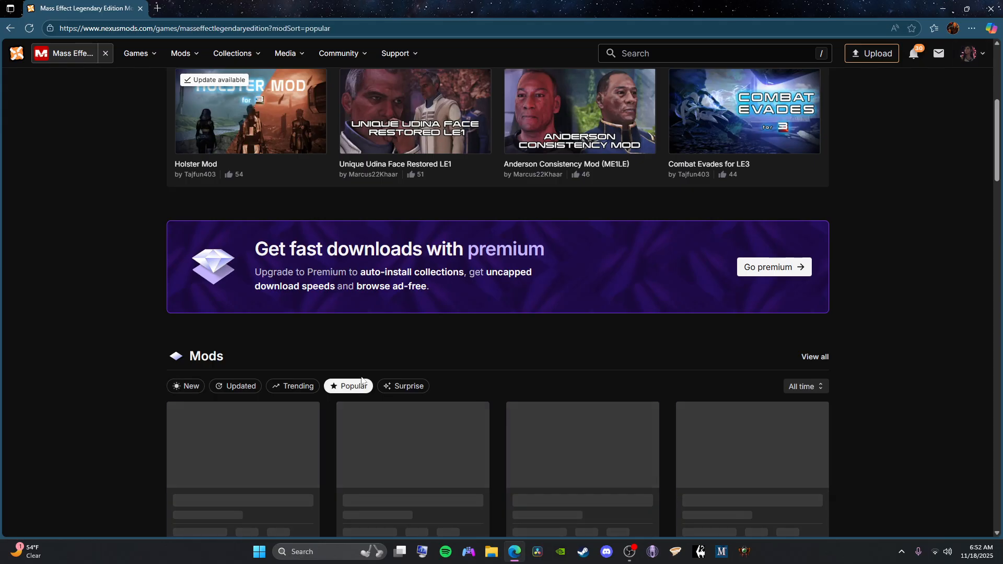
scroll(430, 348, "down", 2)
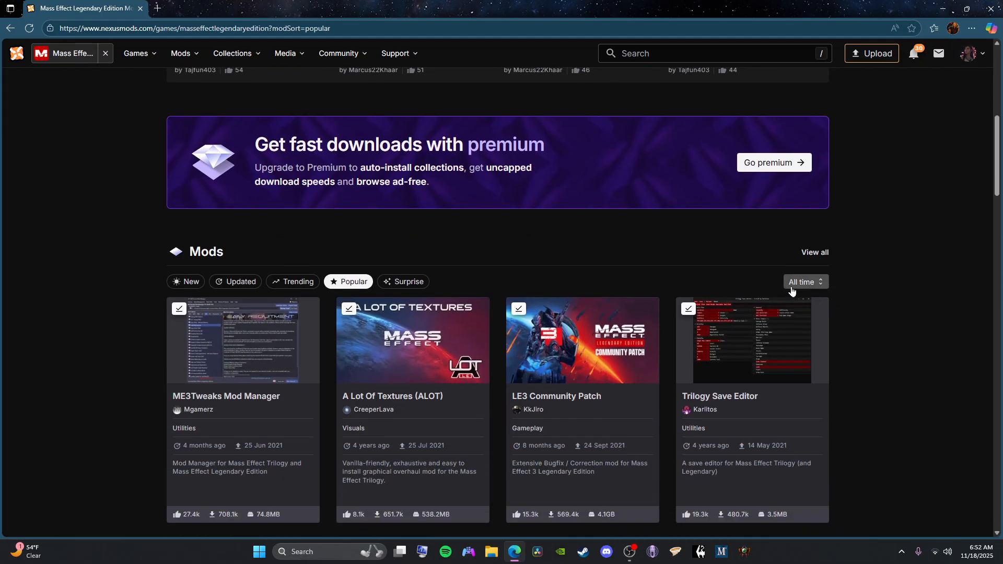
left_click(827, 282)
left_click(827, 282)
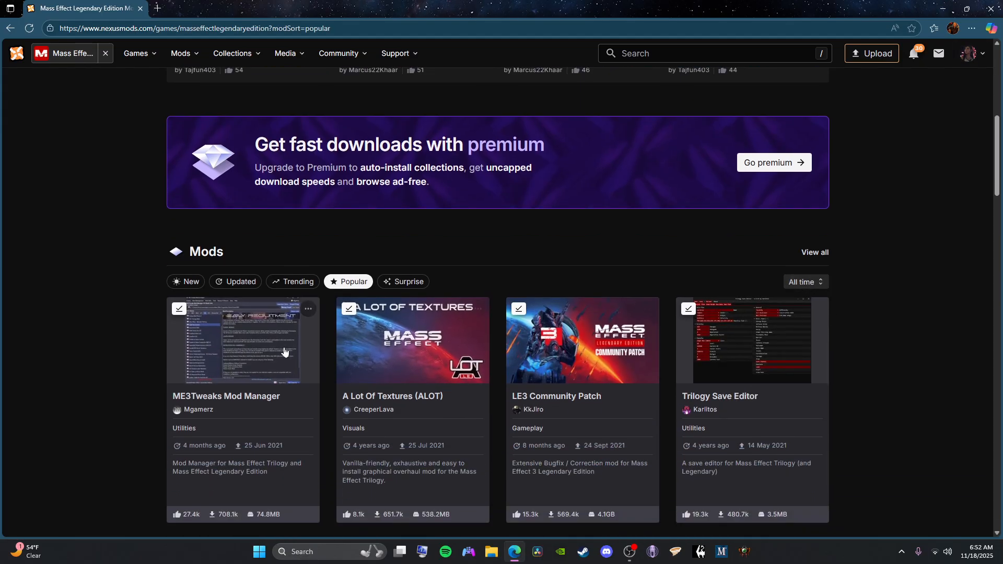
scroll(837, 308, "down", 2)
scroll(229, 270, "up", 1)
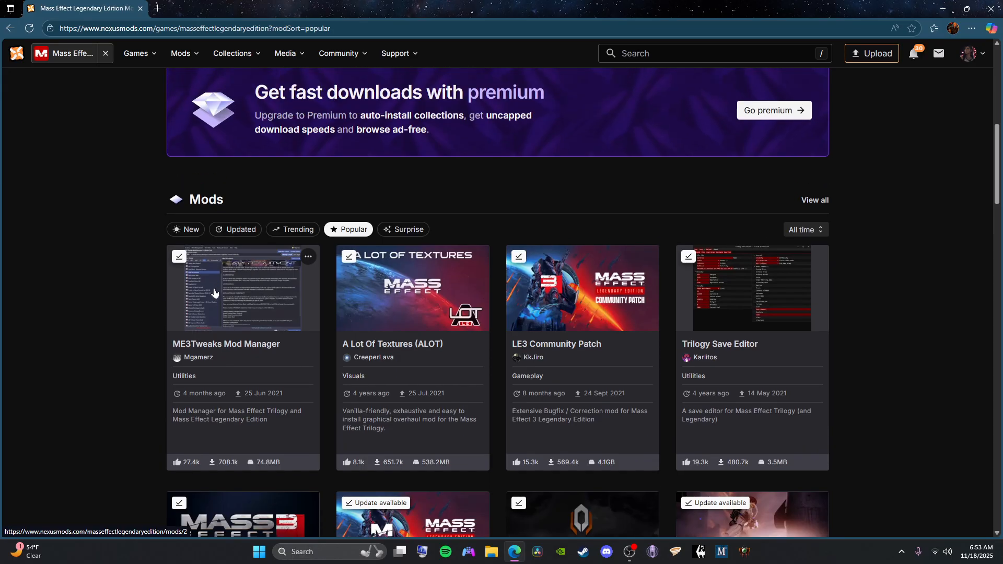
Open the ME3Tweaks Mod Manager mod page in a new tab and view its downloadable files
right_click(215, 290)
left_click(269, 297)
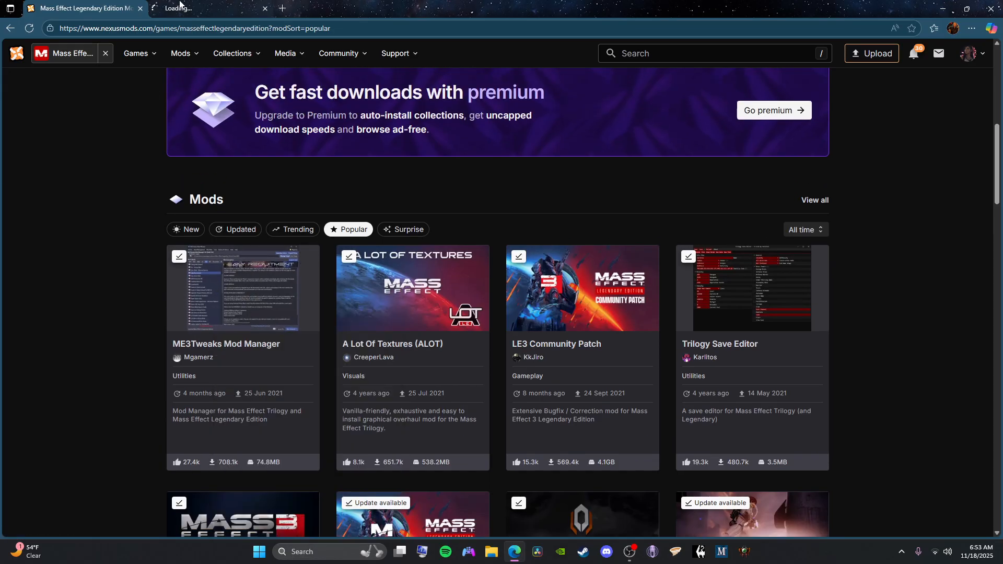
left_click(208, 8)
left_click(234, 458)
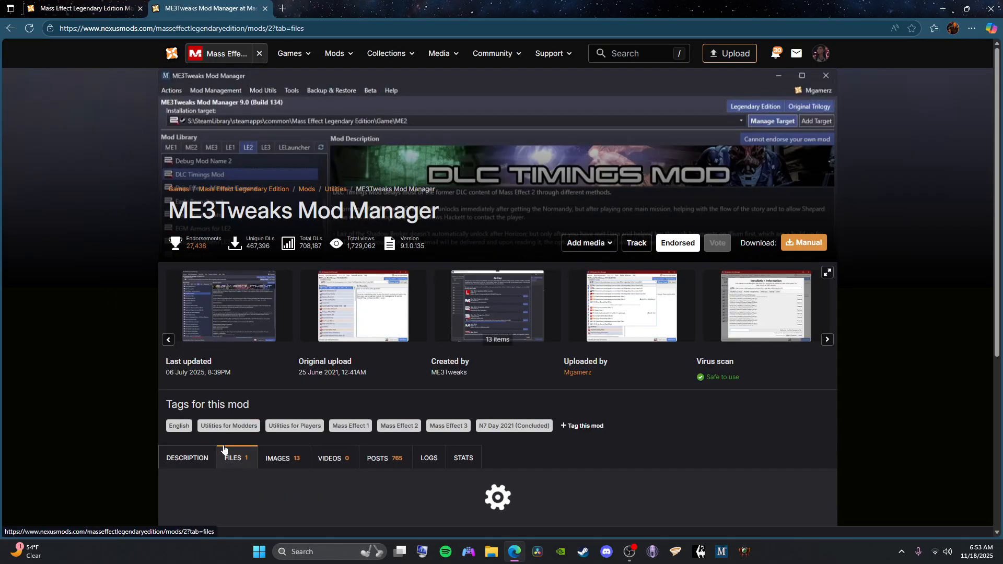
scroll(114, 337, "down", 5)
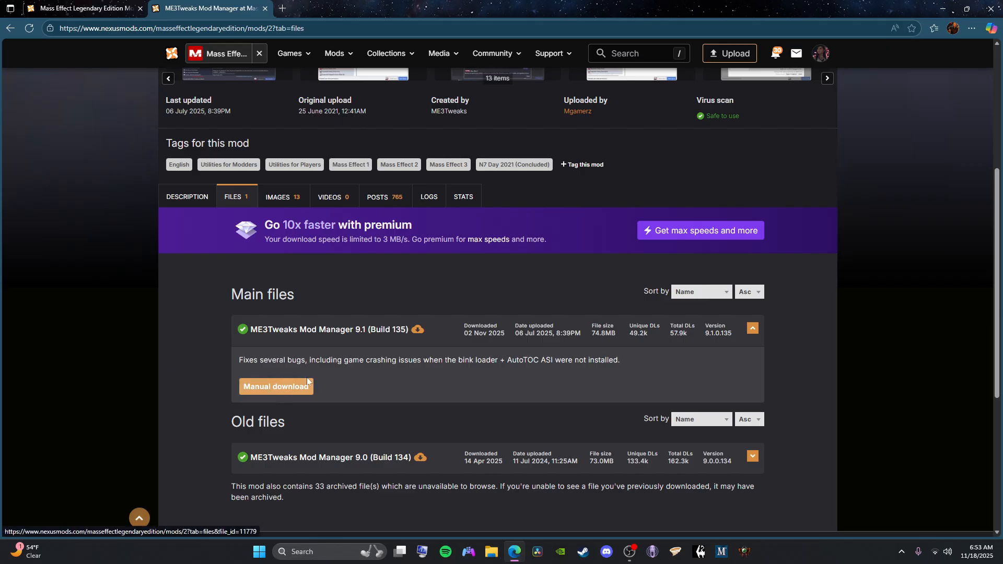
scroll(432, 355, "up", 3)
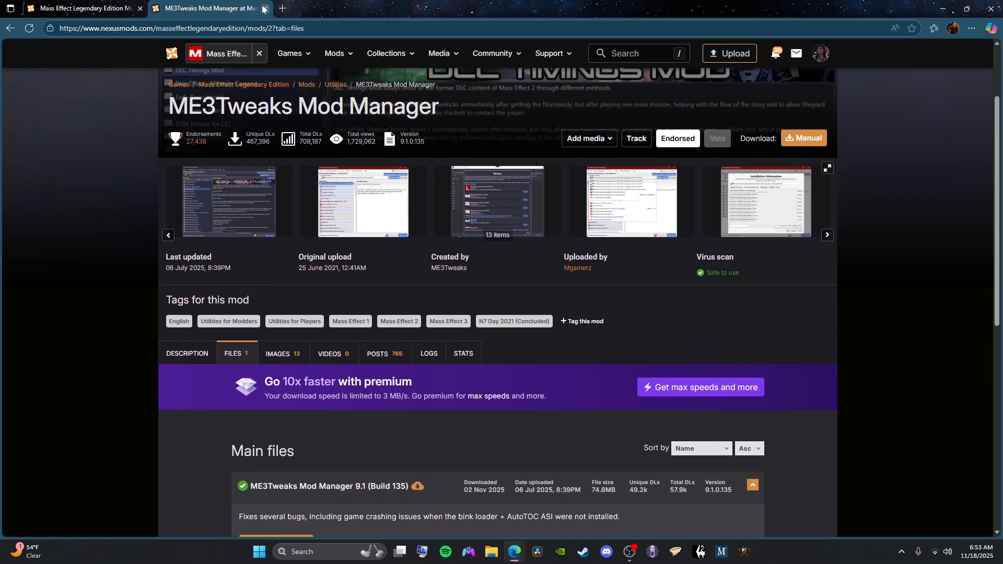
Launch ME3Tweaks Mod Manager, dismiss the notice about missing game backups, and close the program
left_click(491, 552)
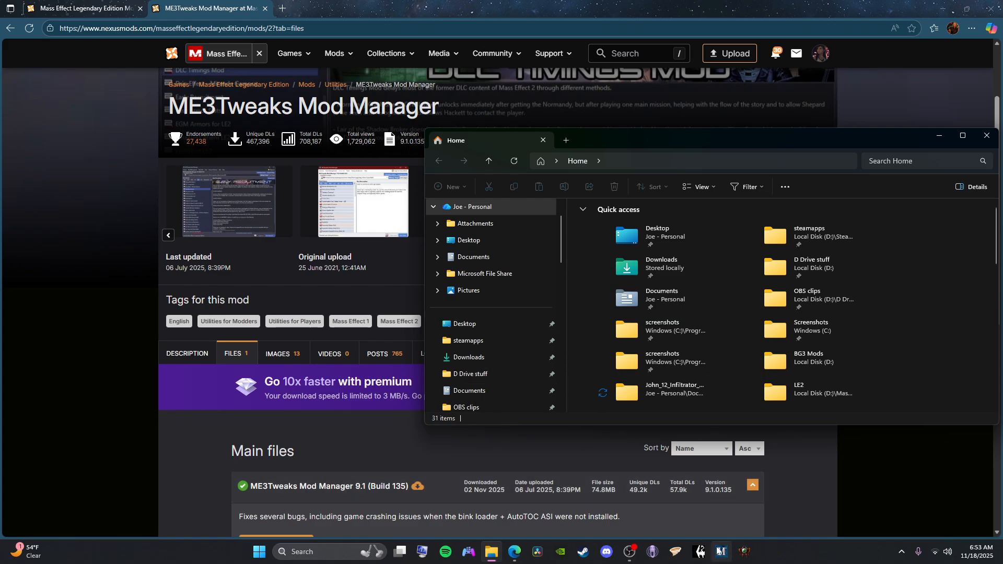
left_click(948, 141)
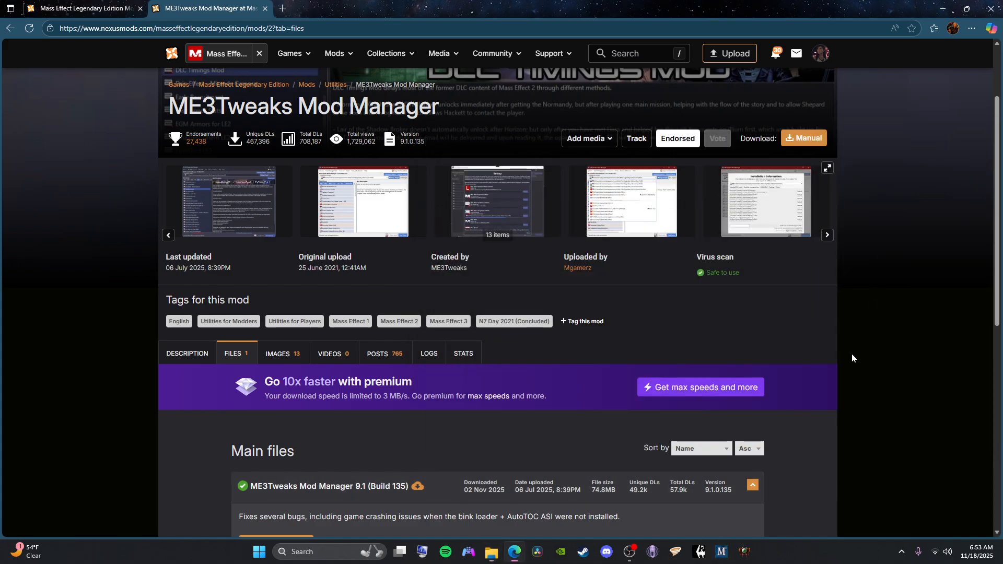
left_click(725, 557)
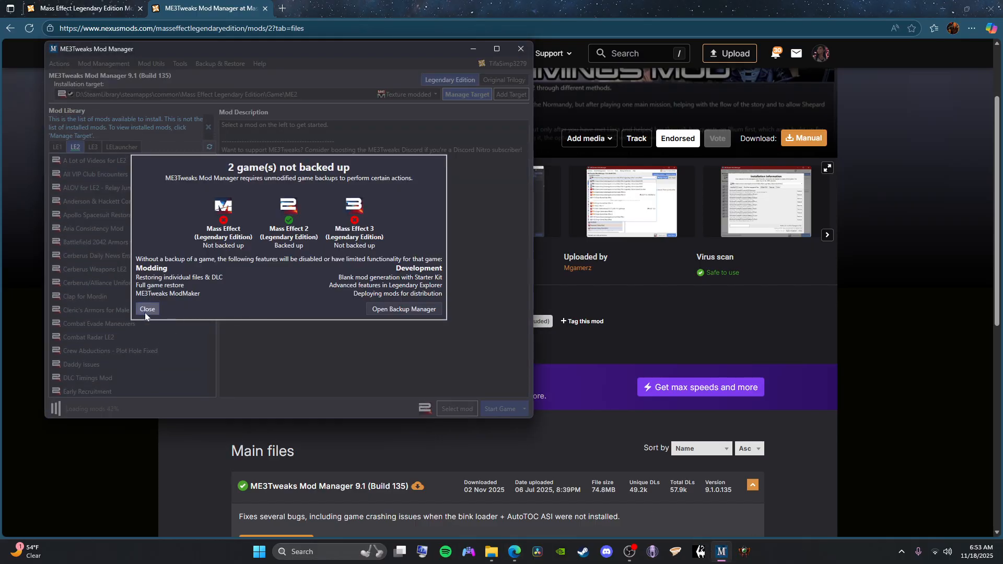
left_click(146, 310)
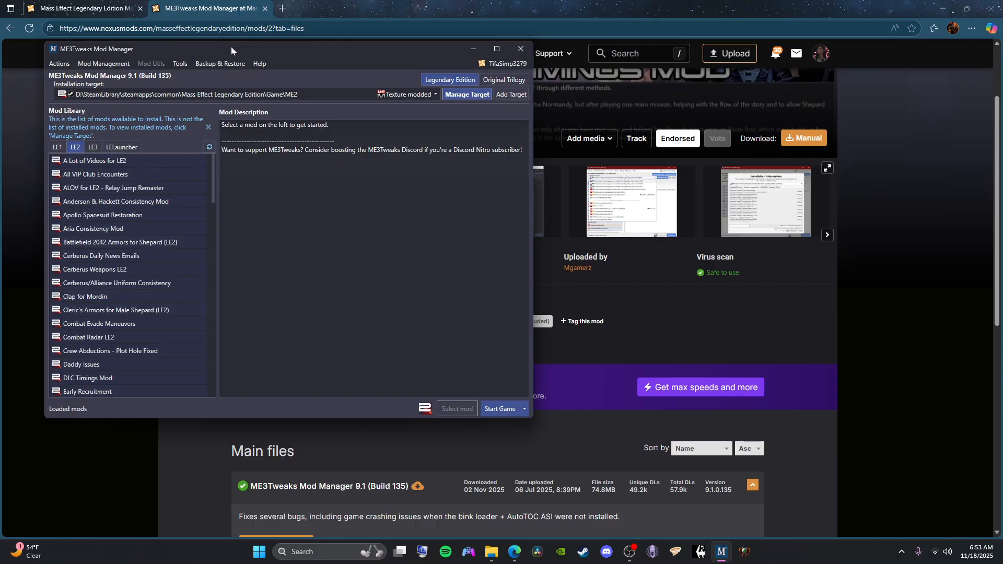
left_click(520, 50)
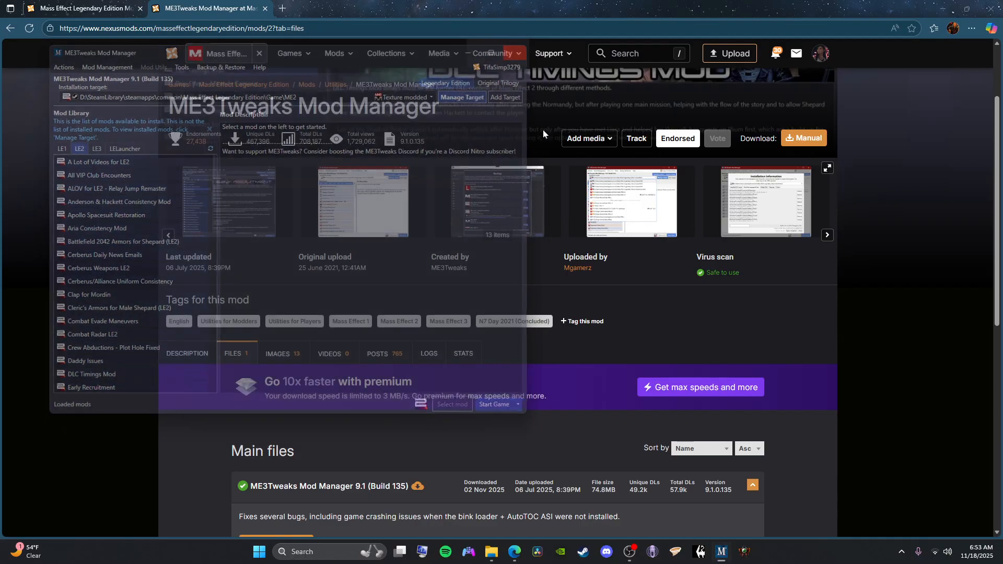
Browse to the Mass Effect mods\Mod Manager folder on drive D in File Explorer and view where ME3TweaksModManager is stored
left_click(491, 551)
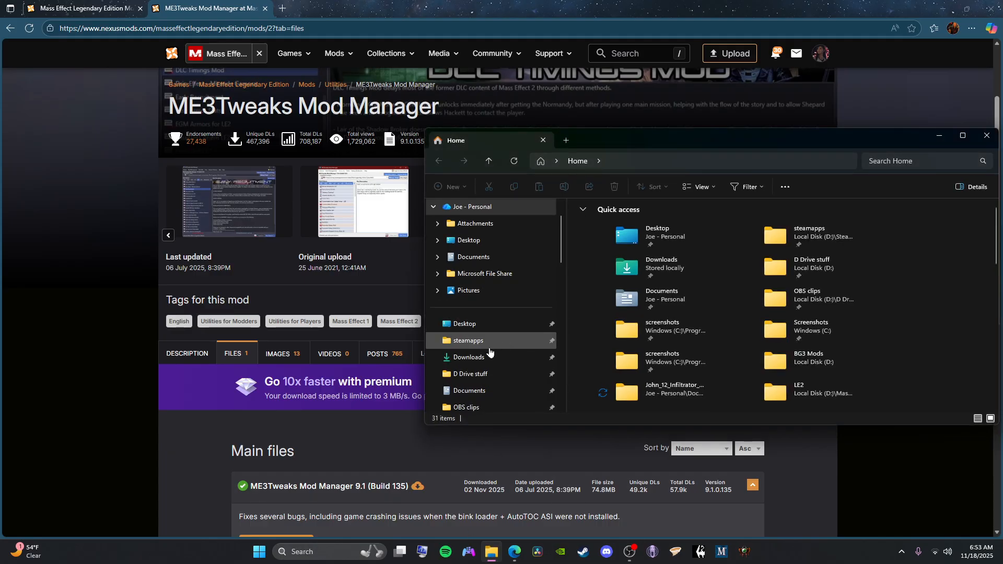
left_click(468, 340)
left_click(596, 161)
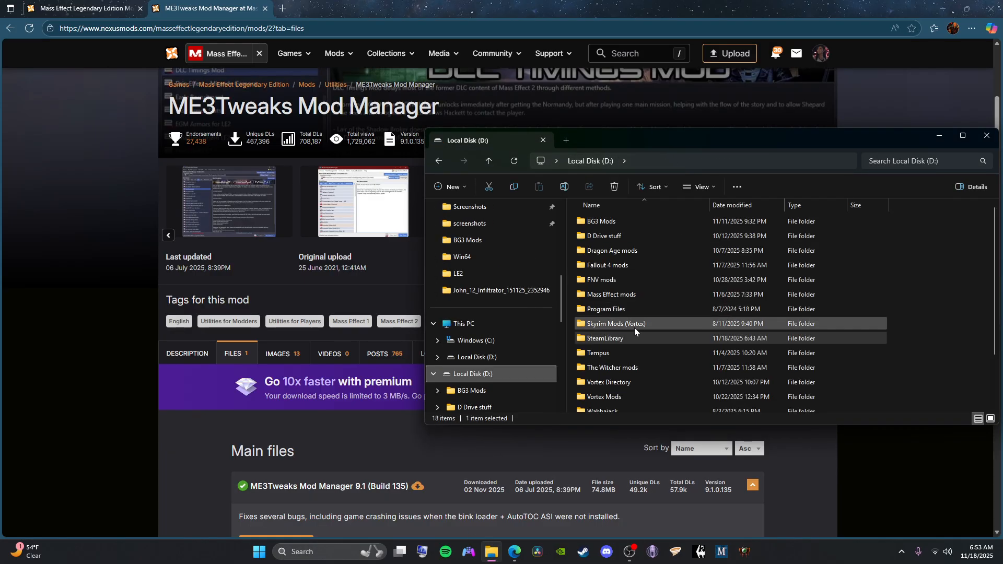
left_click(596, 297)
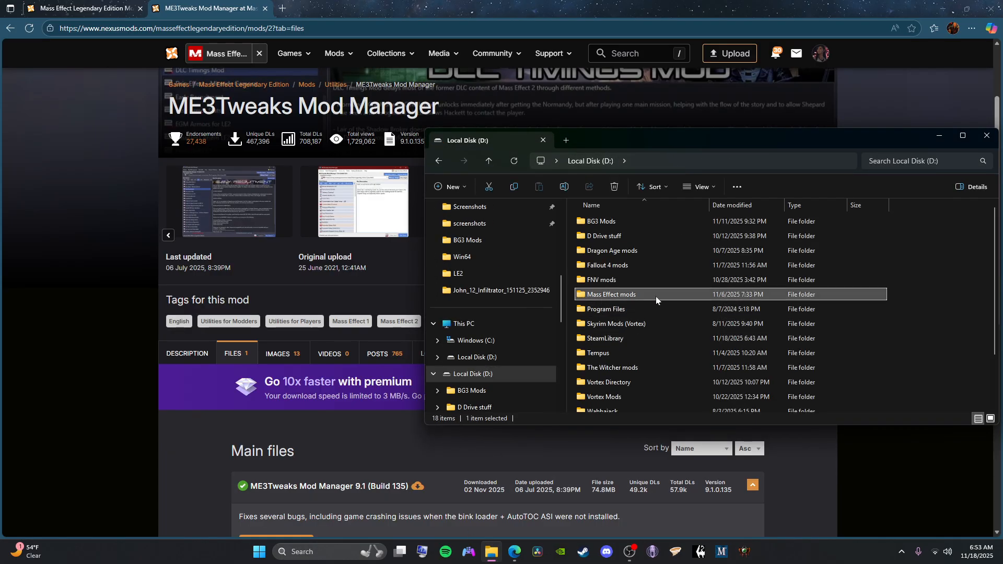
double_click(629, 295)
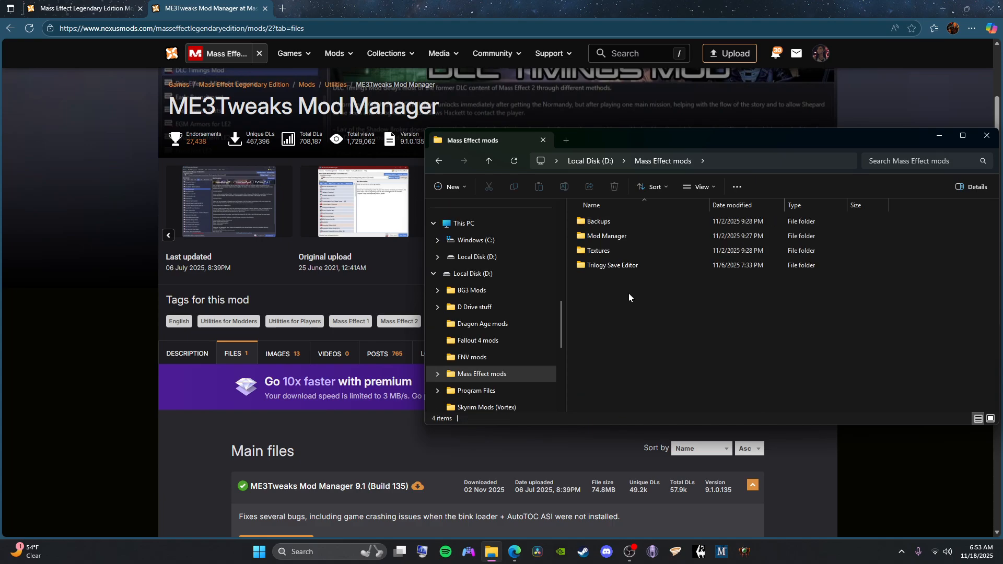
double_click(611, 237)
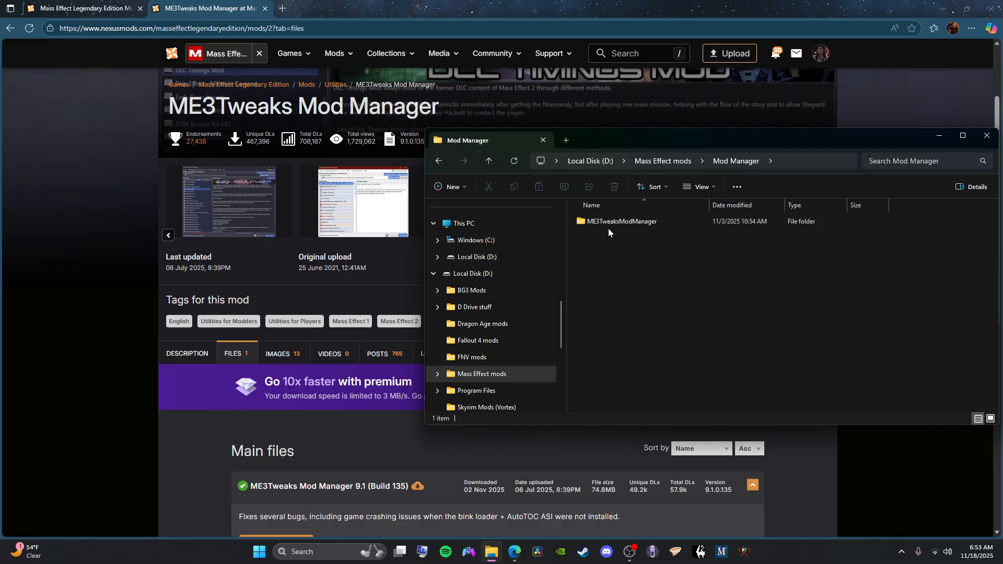
double_click(607, 220)
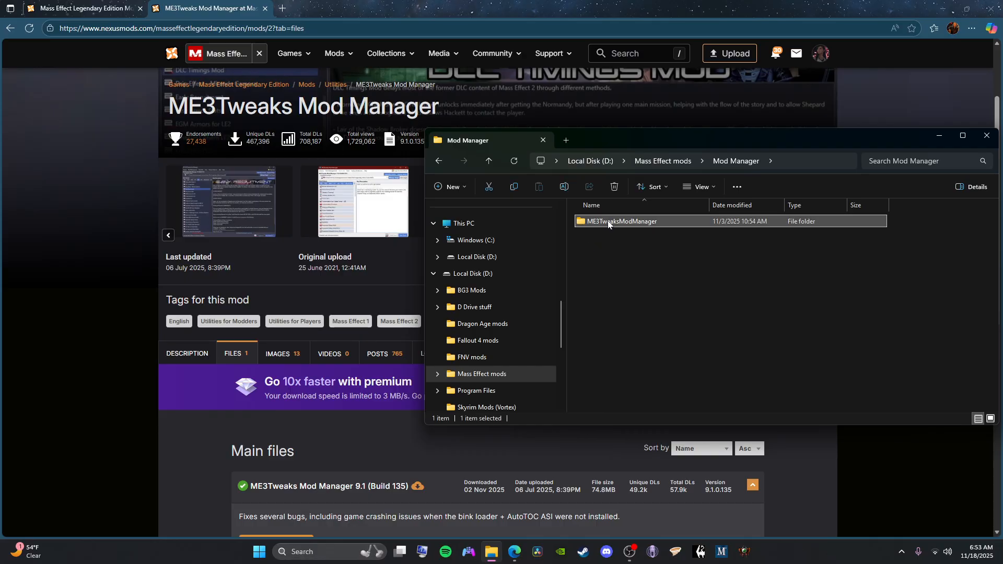
left_click(440, 165)
Launch ME3Tweaks Mod Manager and dismiss its game backup notice
left_click(727, 557)
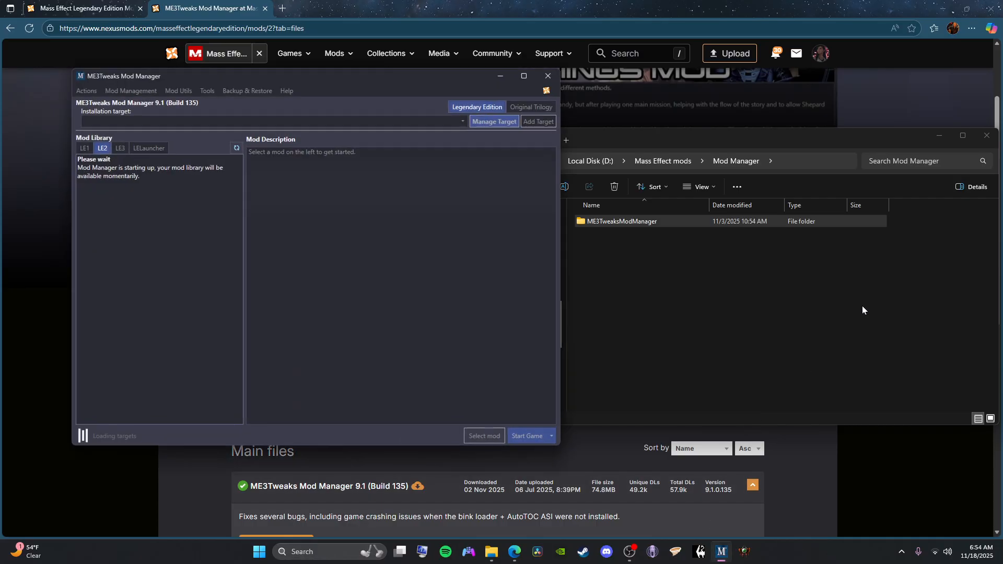
left_click(175, 336)
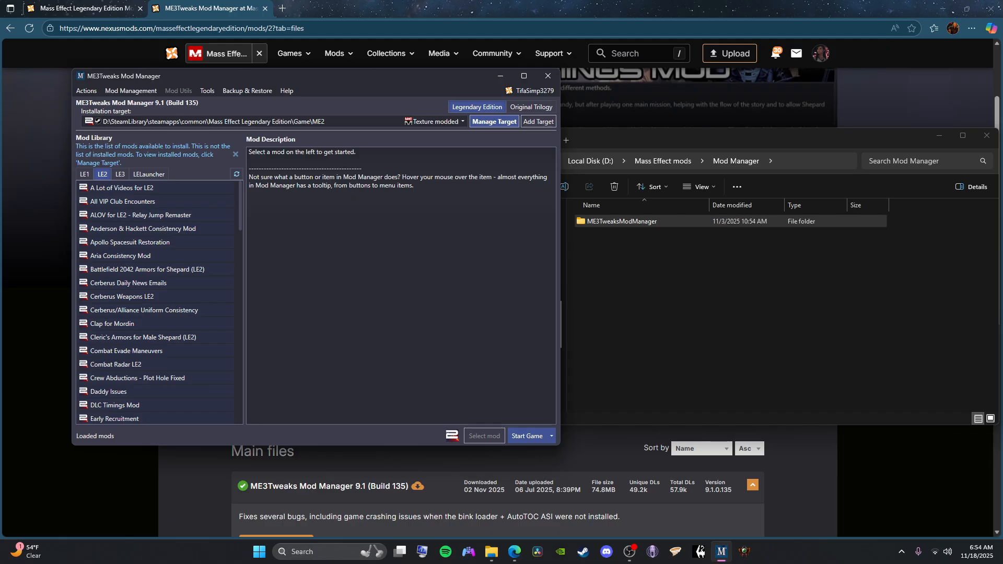
Review the mod manager's main settings and its NexusMods login window, closing each without changes
left_click(86, 90)
left_click(99, 113)
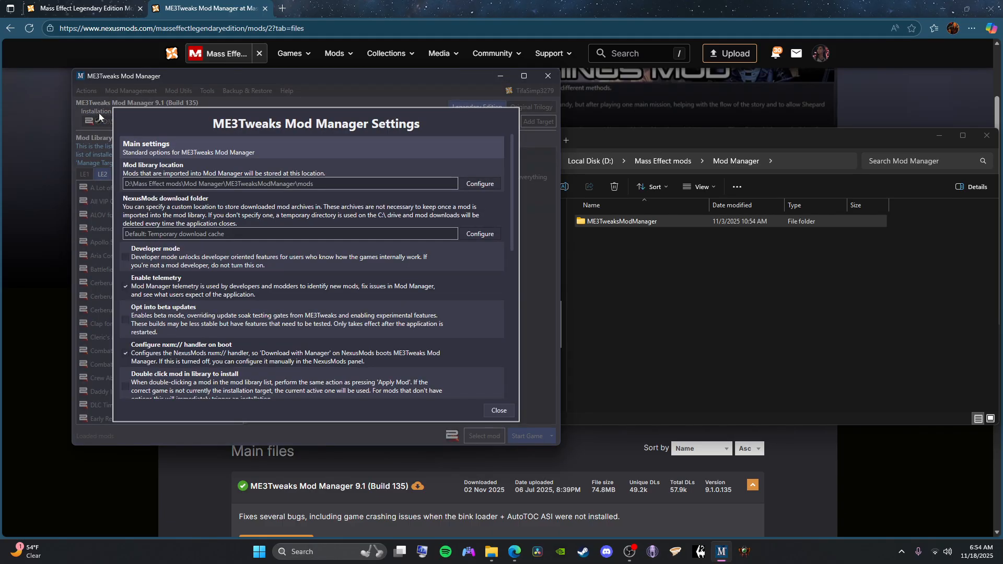
scroll(329, 221, "down", 10)
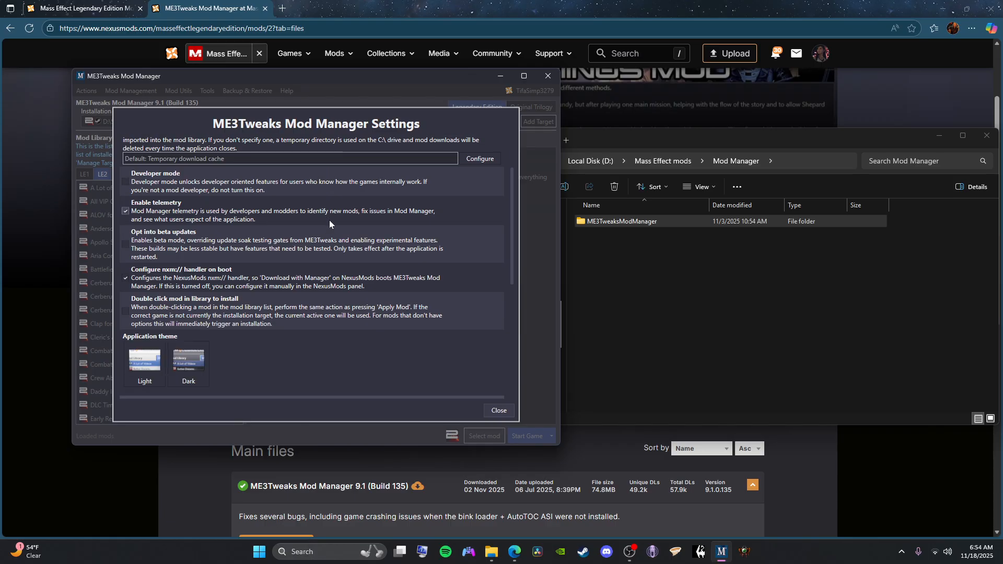
left_click(499, 410)
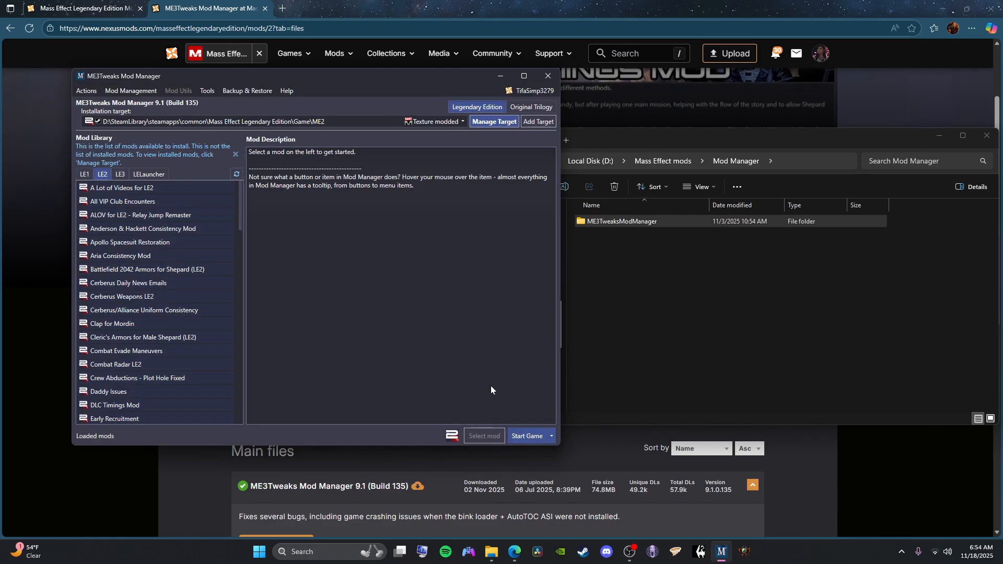
left_click(533, 91)
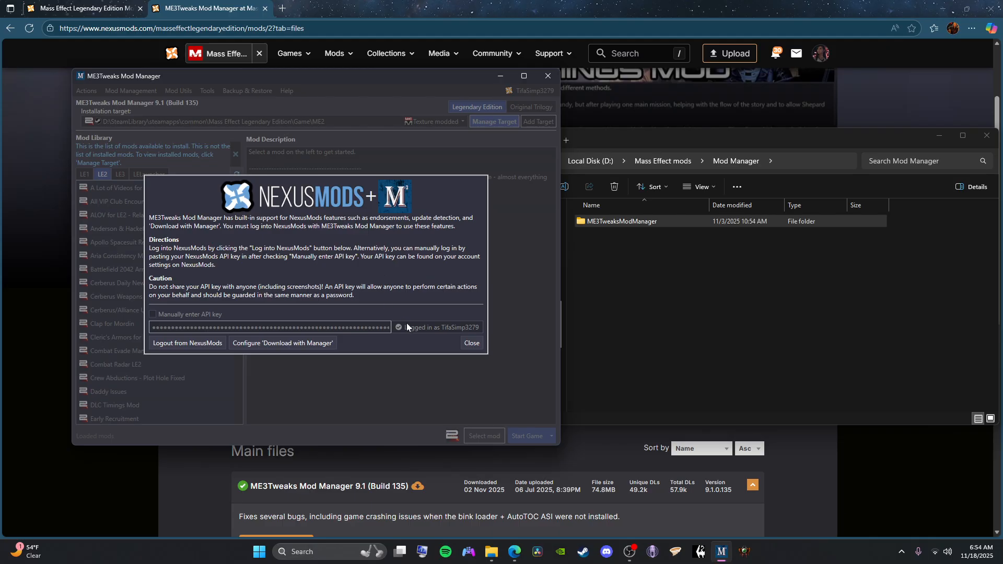
left_click(465, 344)
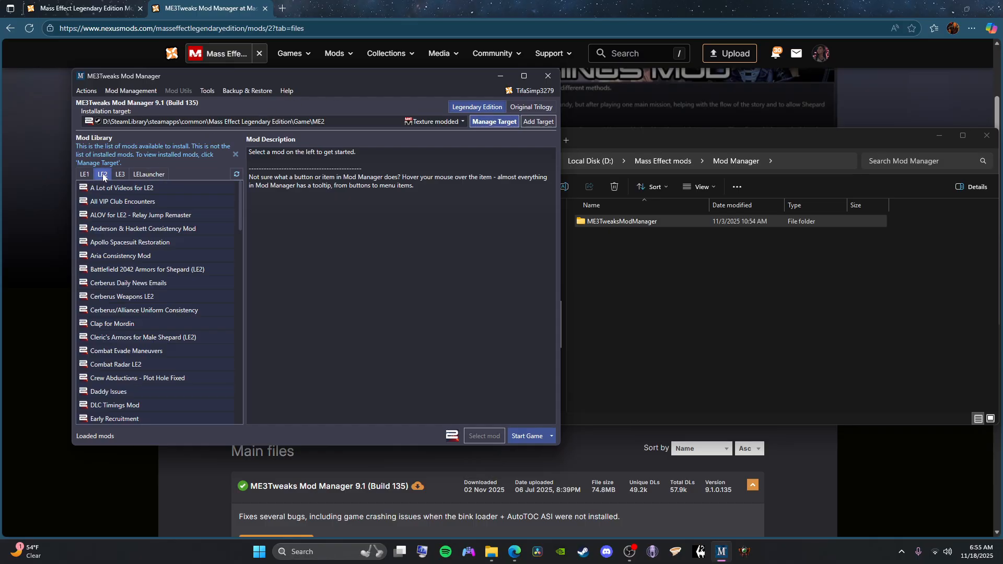
View the LE1, LE2 and LE3 mod libraries, return to LE2, and close the mod manager
left_click(89, 174)
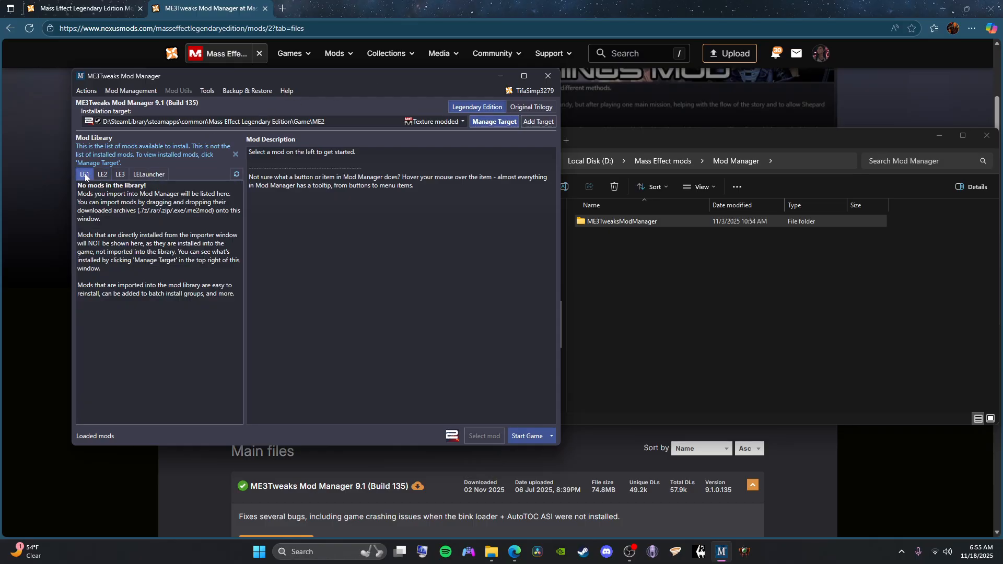
left_click(107, 176)
left_click(117, 177)
left_click(107, 174)
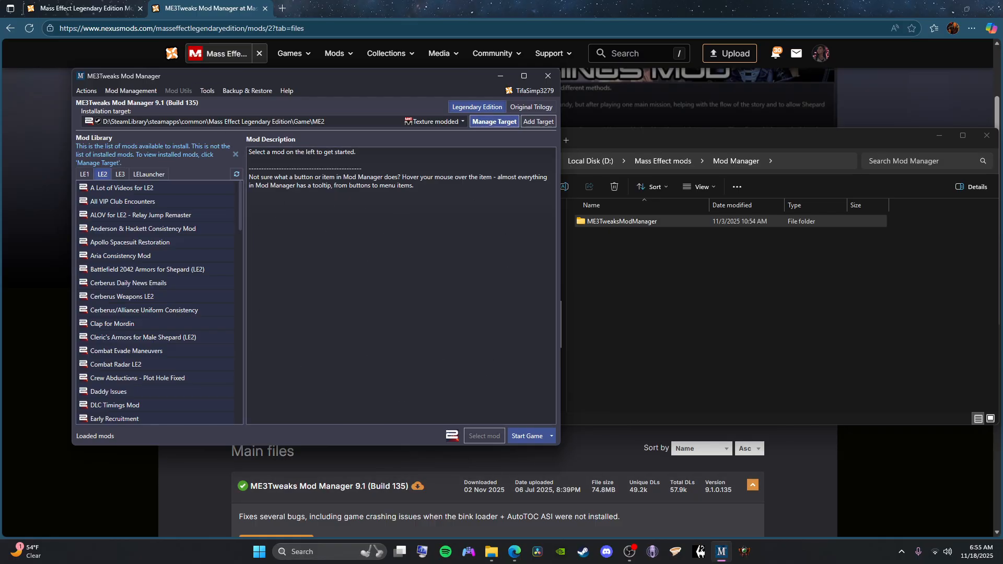
left_click(546, 78)
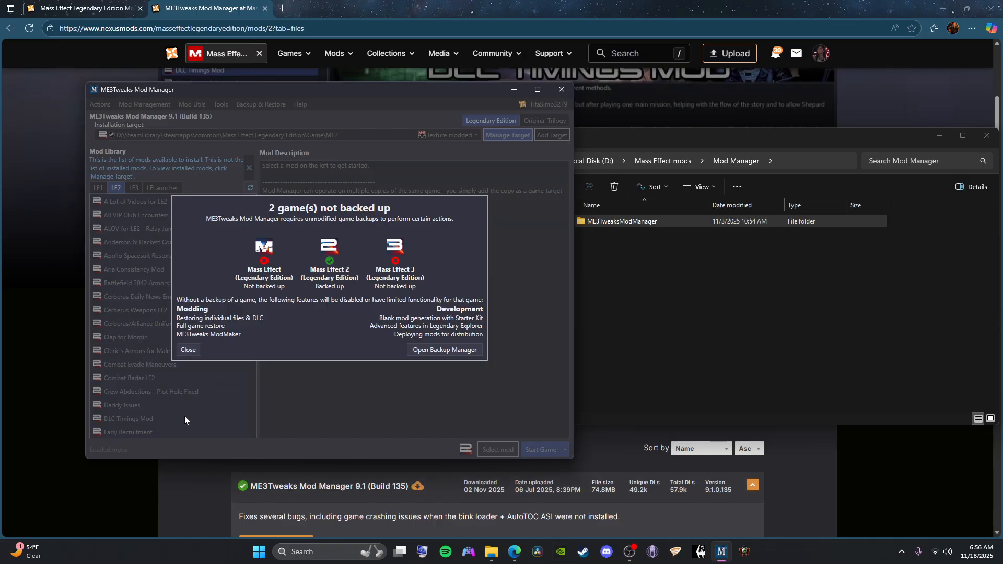
Dismiss the game backup notice and open the mod manager's Backup window
left_click(185, 350)
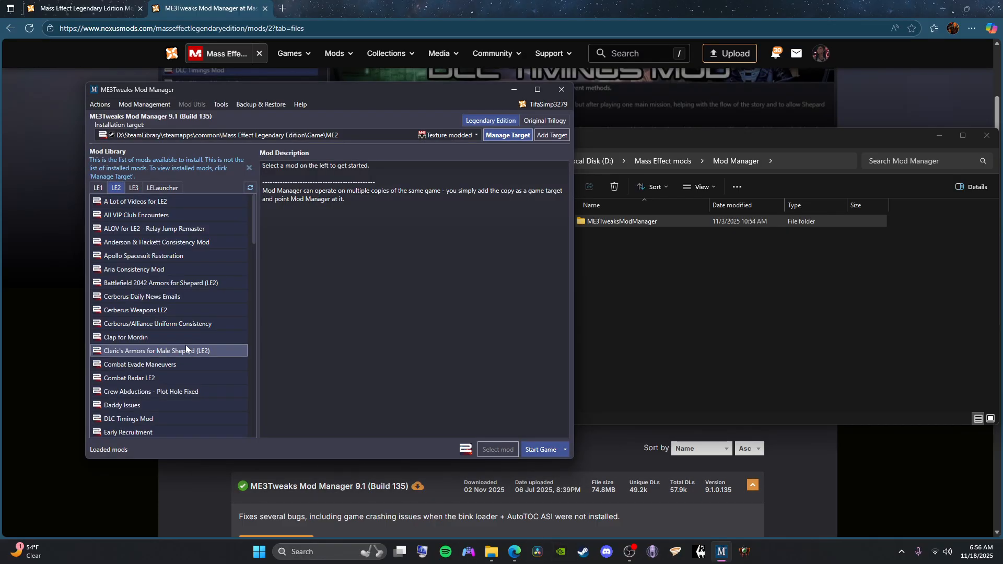
left_click(257, 106)
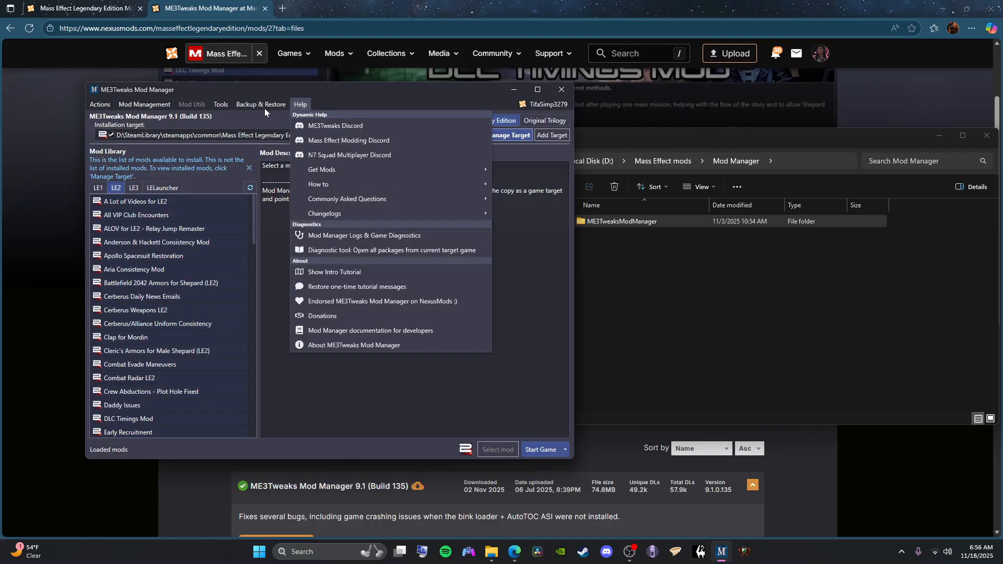
left_click(264, 118)
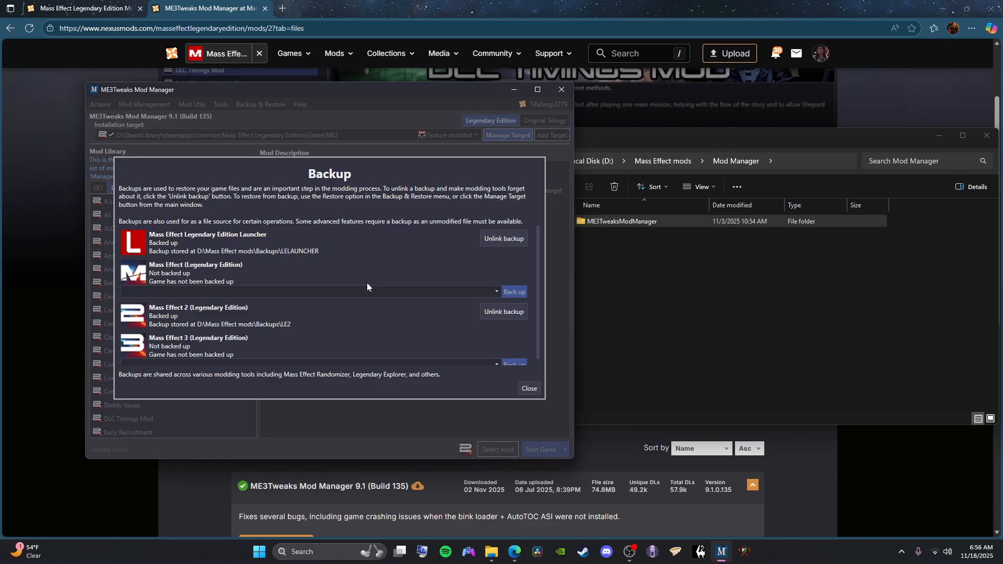
Browse to the Mass Effect mods\Backups folder on drive D in File Explorer to view its backup folders
left_click(746, 137)
left_click(601, 162)
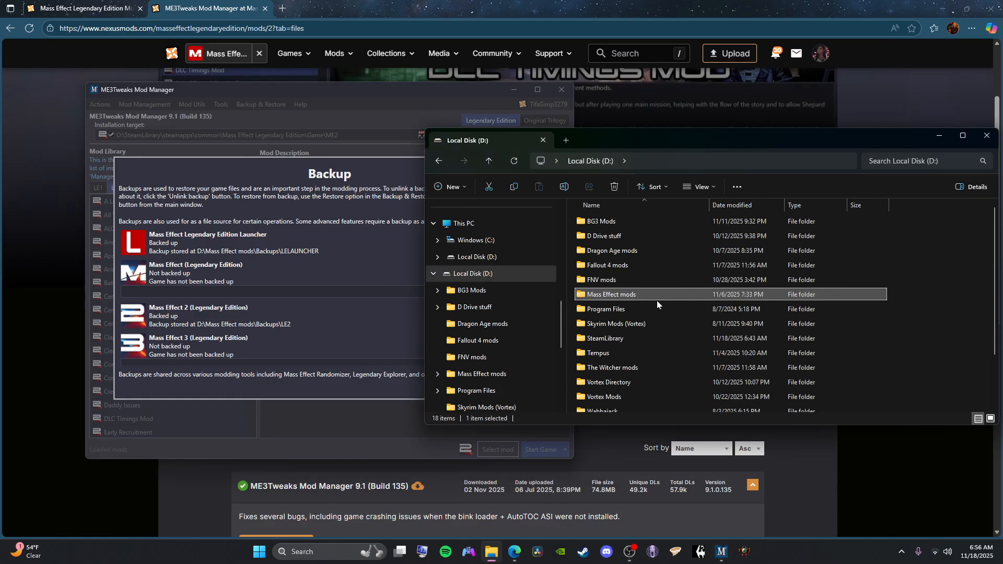
double_click(616, 294)
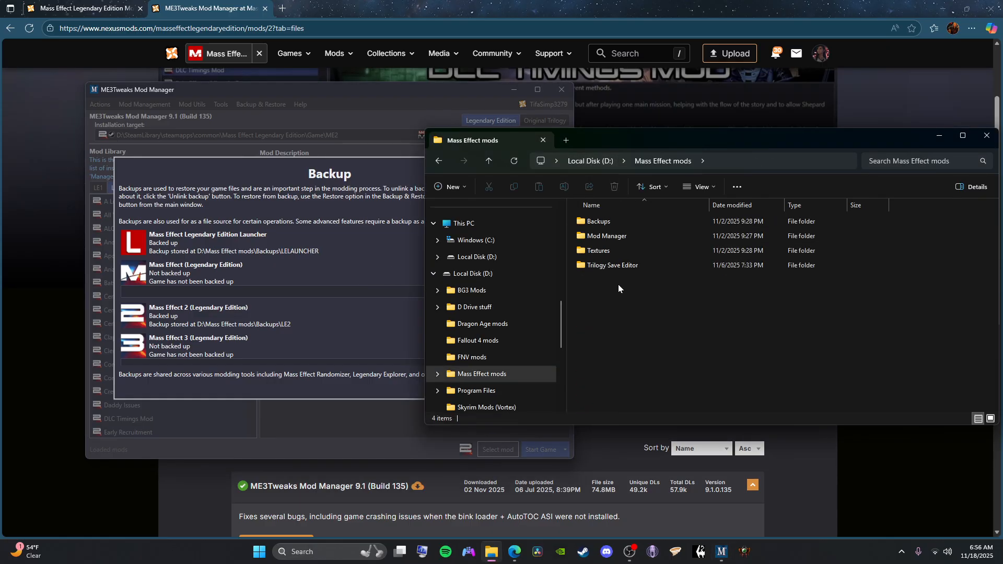
double_click(672, 218)
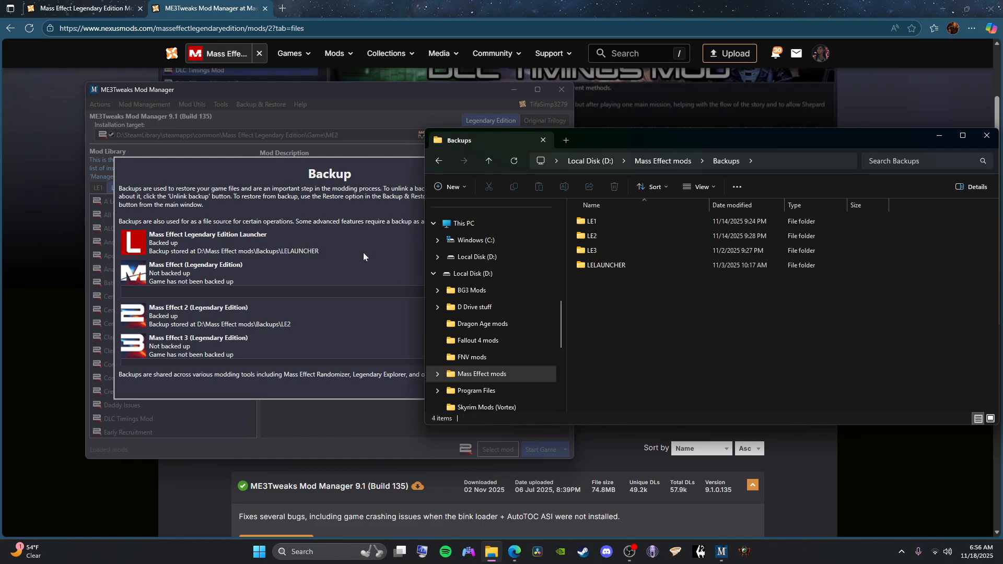
Try to back up Mass Effect 3 (Legendary Edition) from the Game\ME3 target, with International English only, into the Backups\LE3 folder
left_click(387, 317)
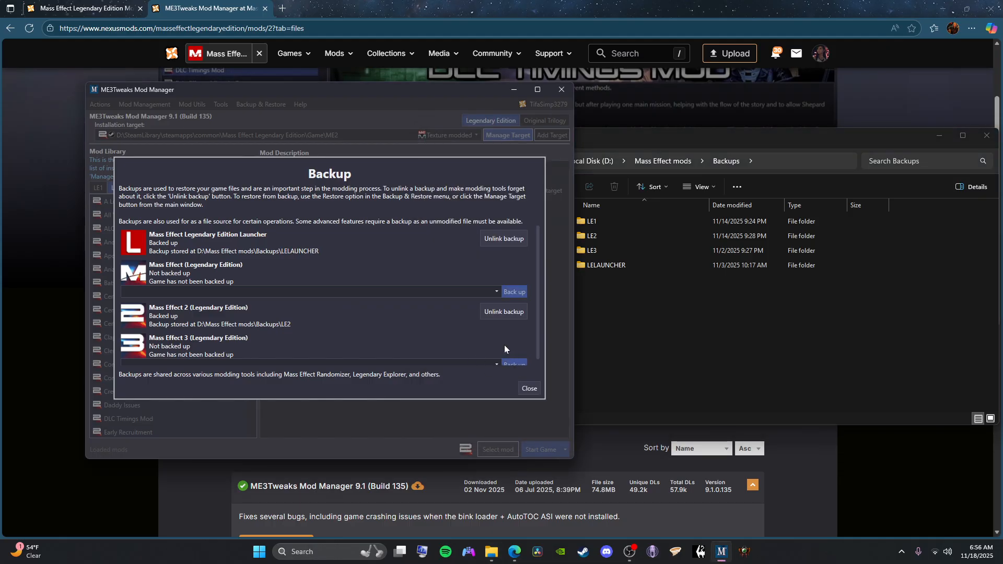
scroll(504, 346, "down", 1)
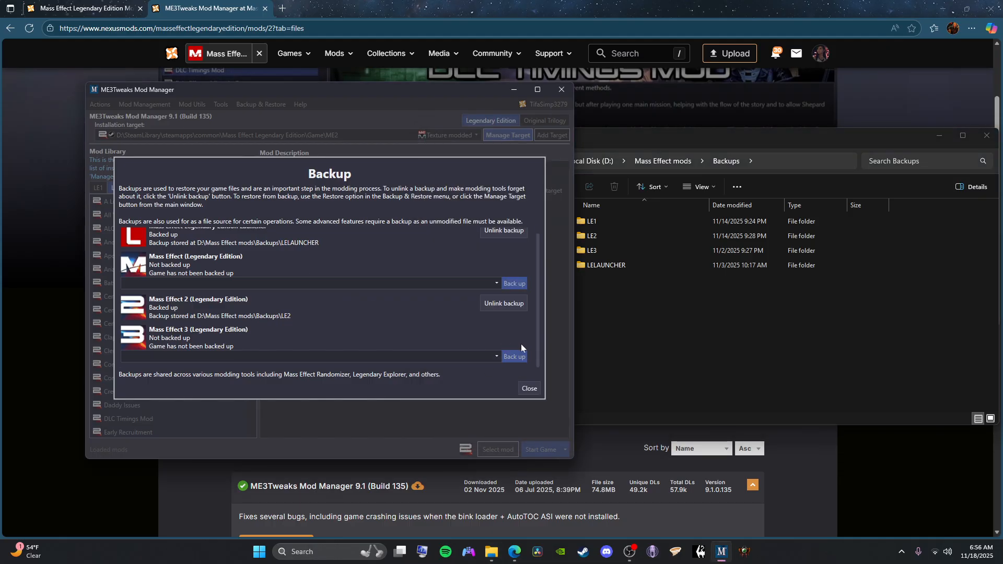
left_click(458, 357)
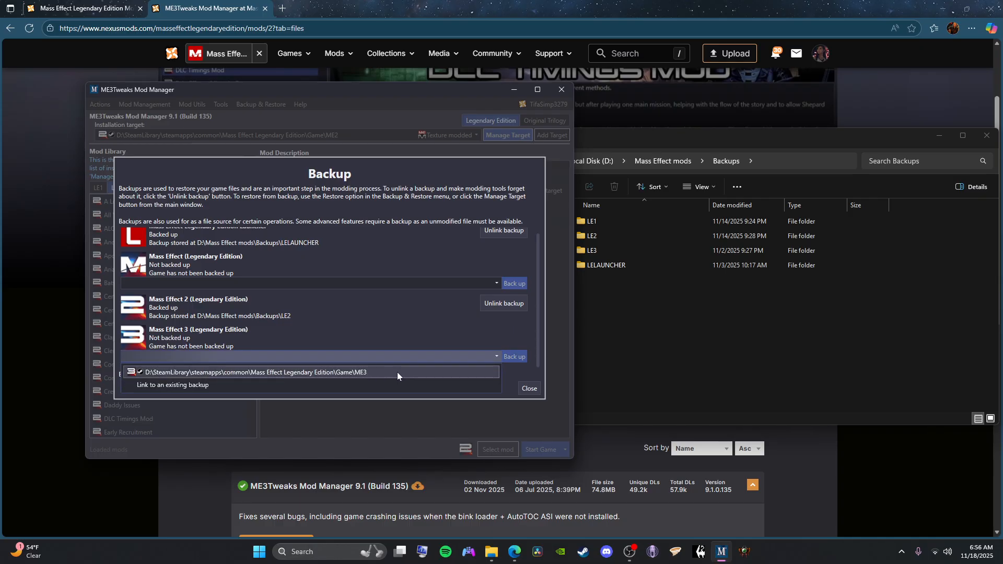
left_click(368, 373)
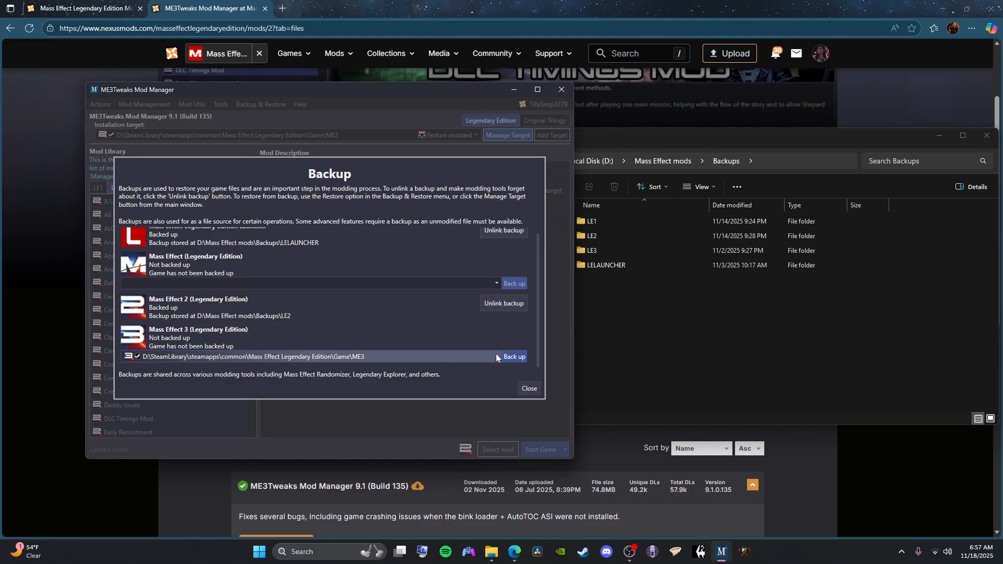
left_click(513, 357)
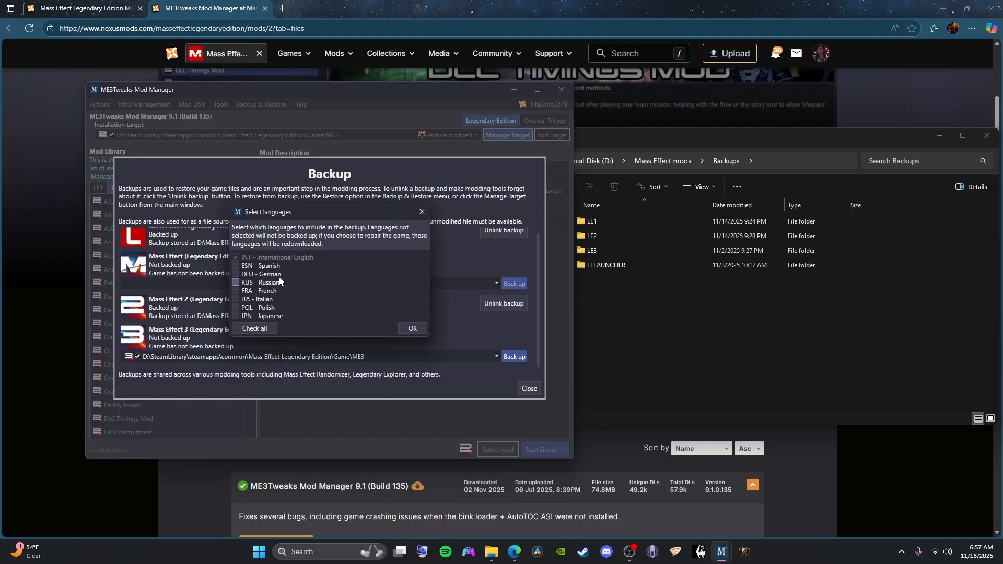
left_click(413, 328)
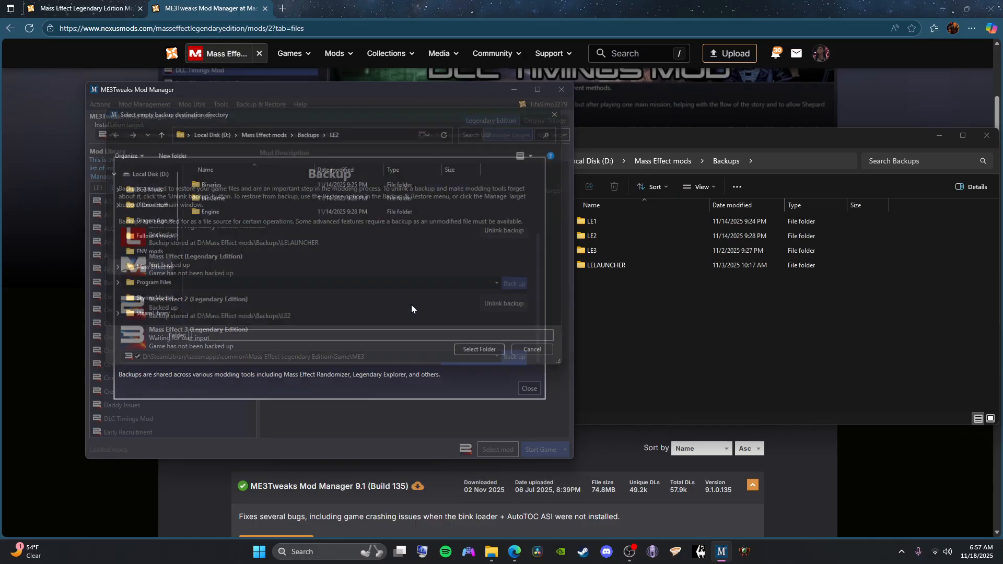
left_click(309, 129)
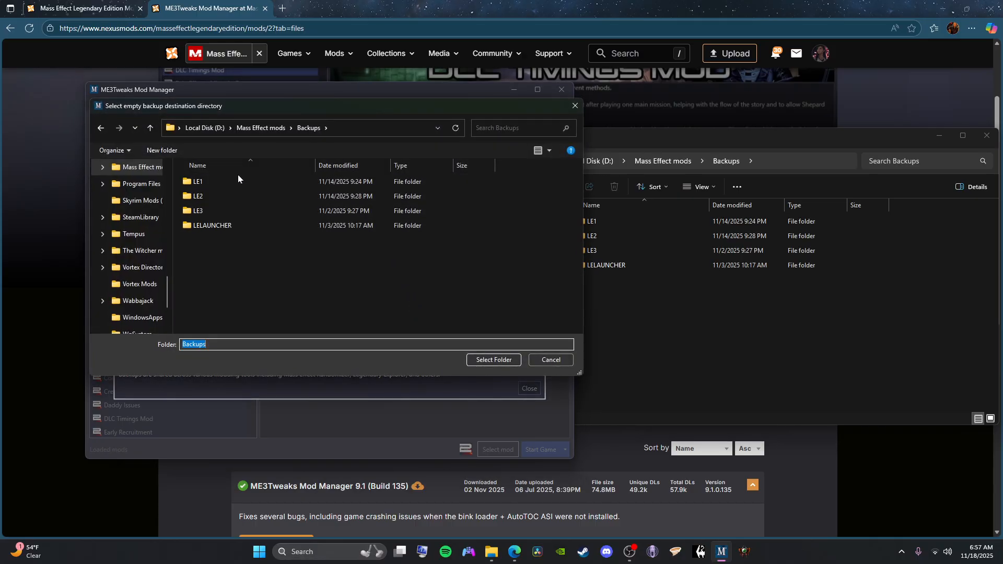
left_click(249, 215)
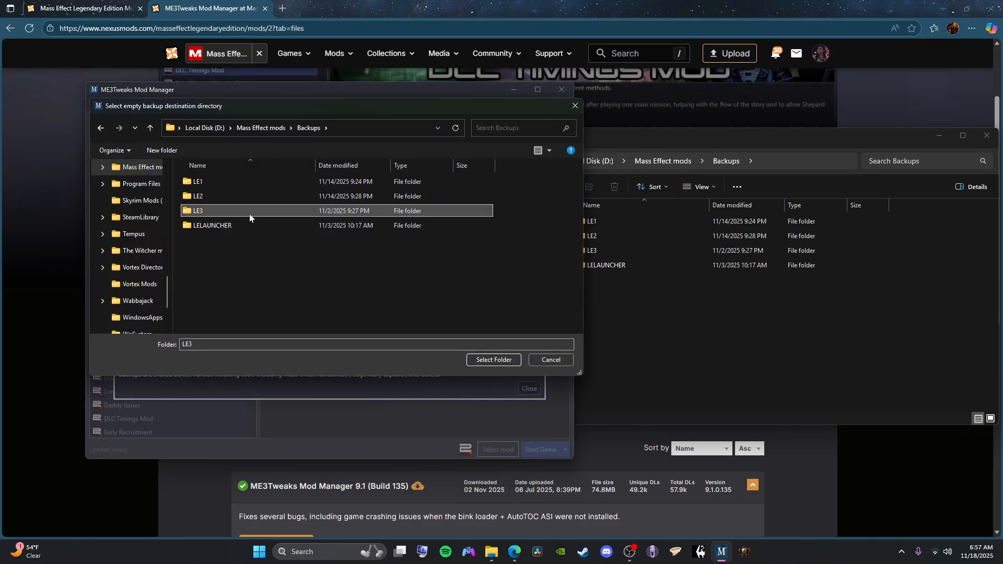
left_click(491, 363)
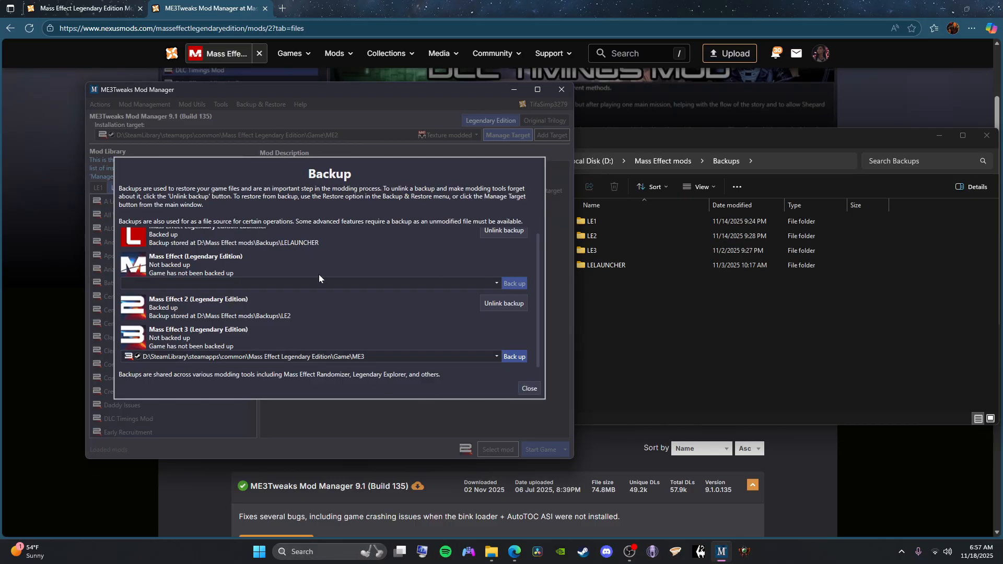
Review the backup status of the Legendary Edition games and close the Backup window
scroll(319, 276, "up", 1)
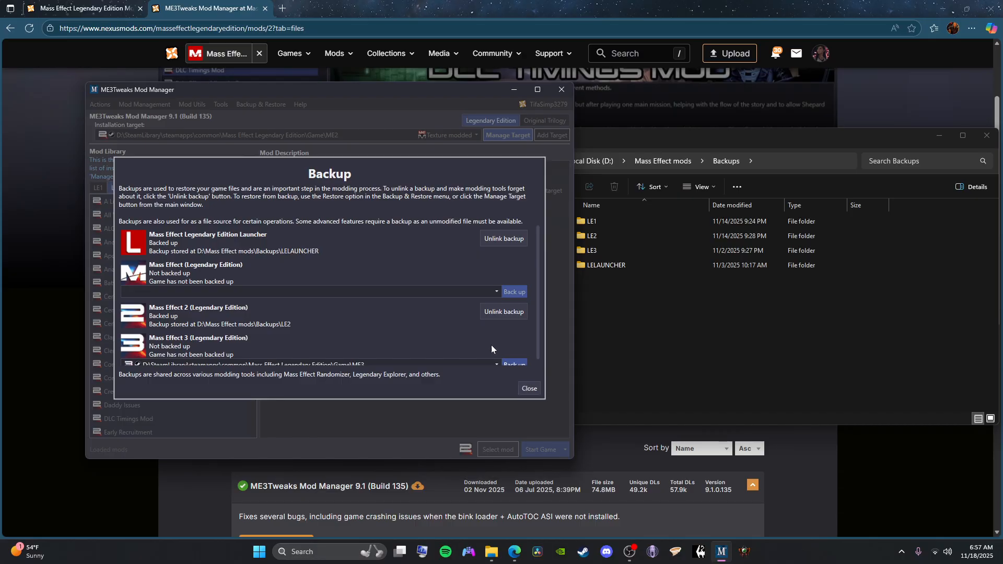
scroll(491, 345, "down", 1)
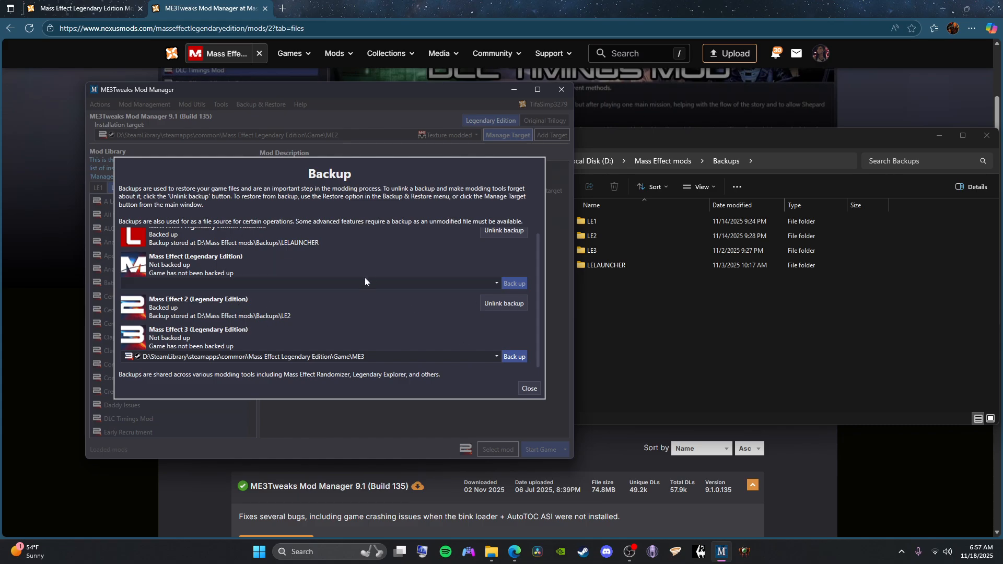
left_click(529, 388)
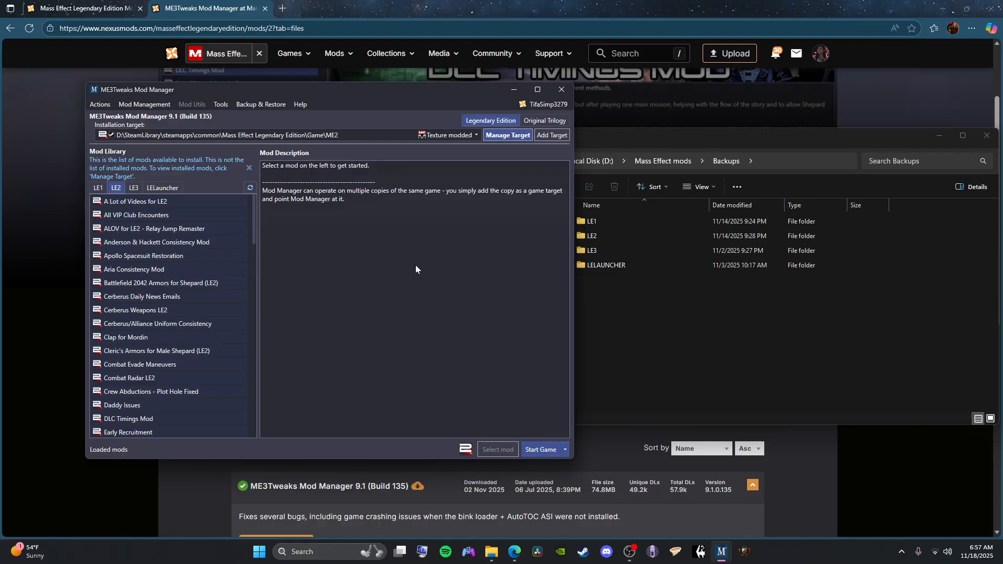
Minimize File Explorer and the mod manager, and close the ME3Tweaks Mod Manager mod page
left_click(938, 136)
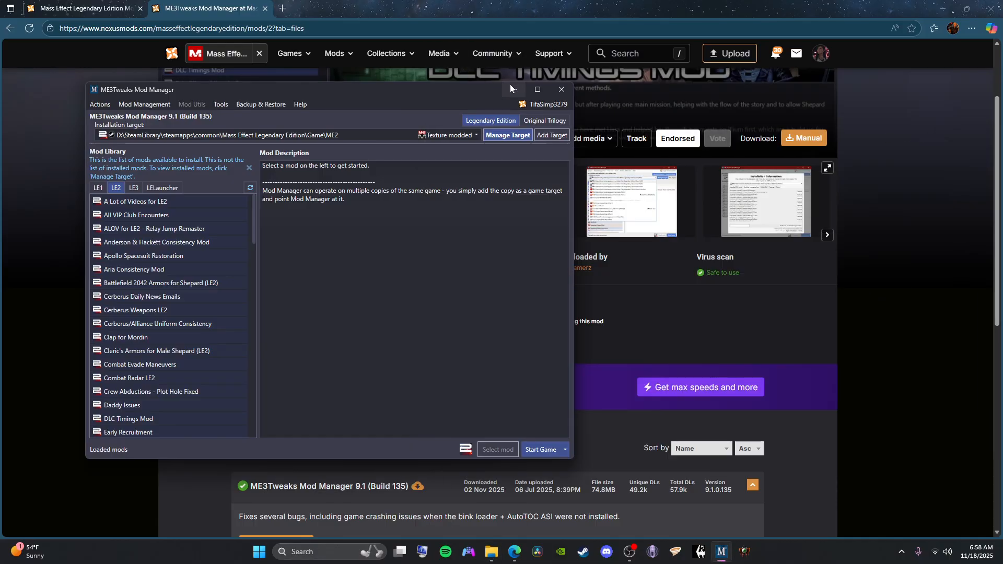
left_click(511, 89)
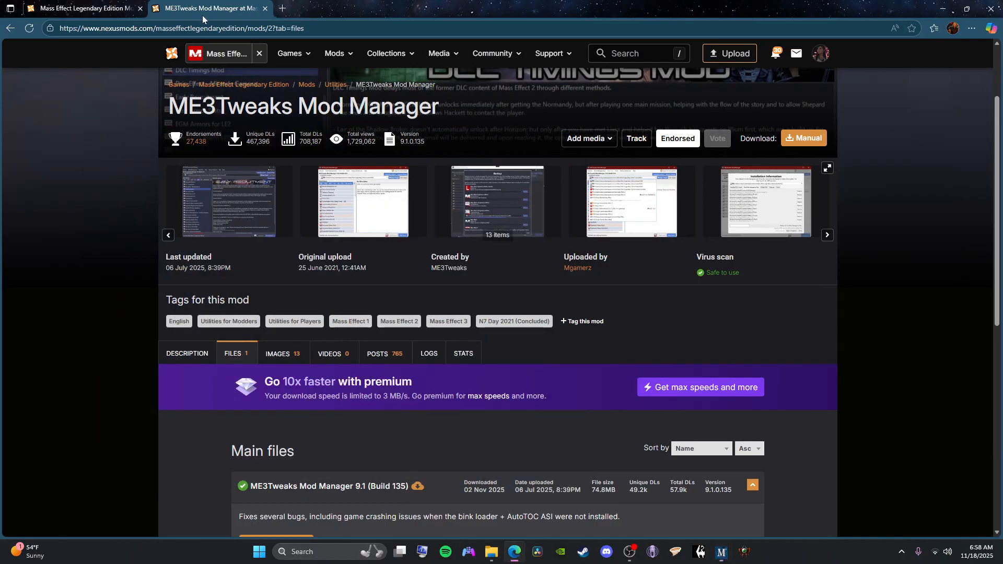
left_click(265, 8)
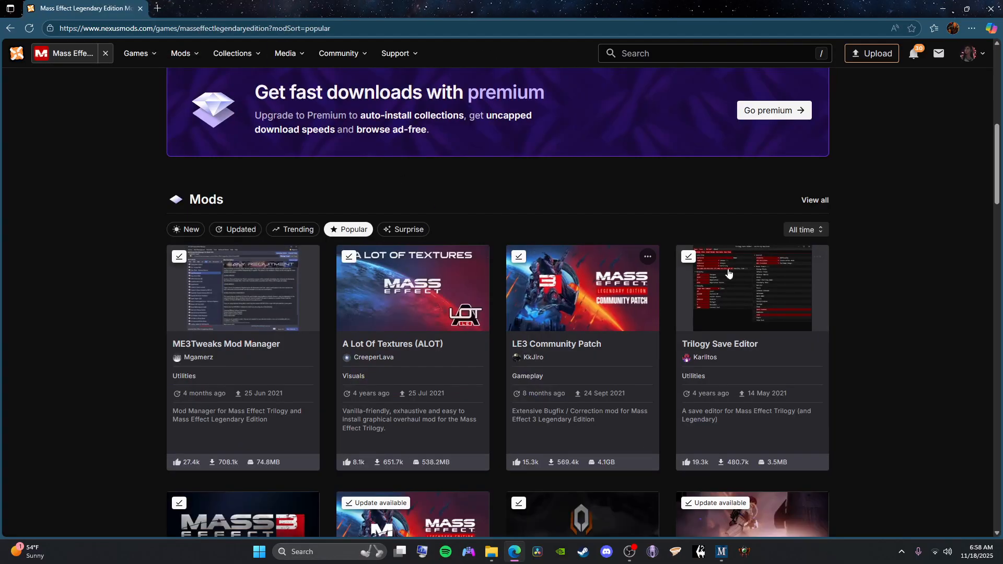
Open the LE3 Community Patch mod page in a new tab and view its downloadable files
scroll(567, 296, "down", 3)
scroll(571, 320, "up", 3)
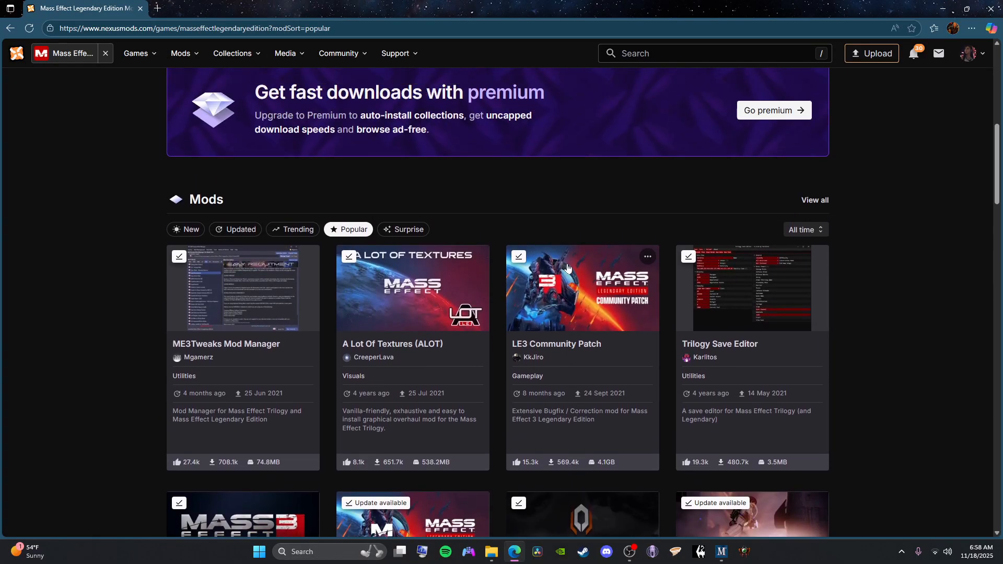
right_click(581, 267)
left_click(672, 271)
left_click(188, 8)
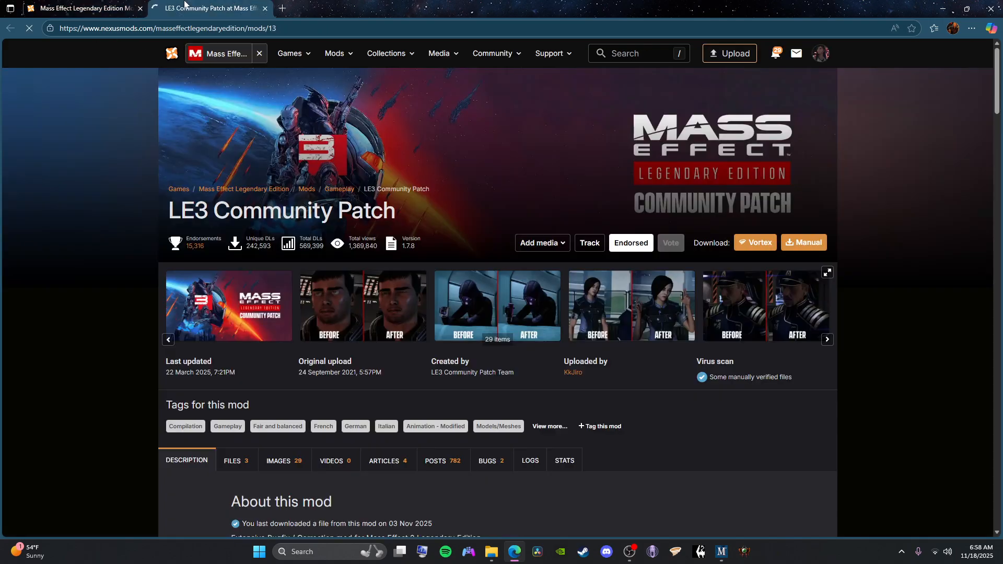
scroll(258, 430, "down", 1)
left_click(235, 409)
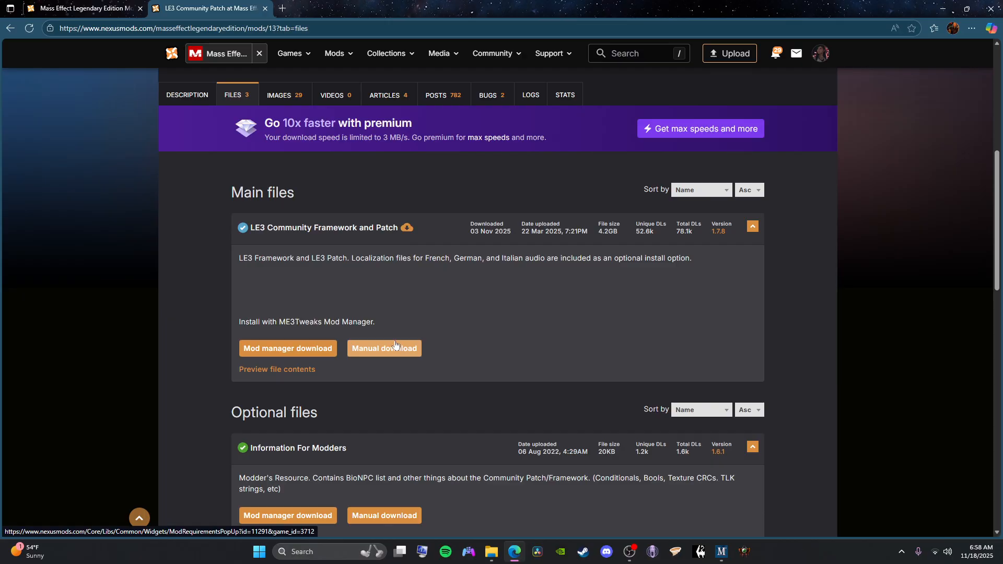
Bring the ME3Tweaks Mod Manager window in front of the LE3 Community Patch files page
left_click(721, 551)
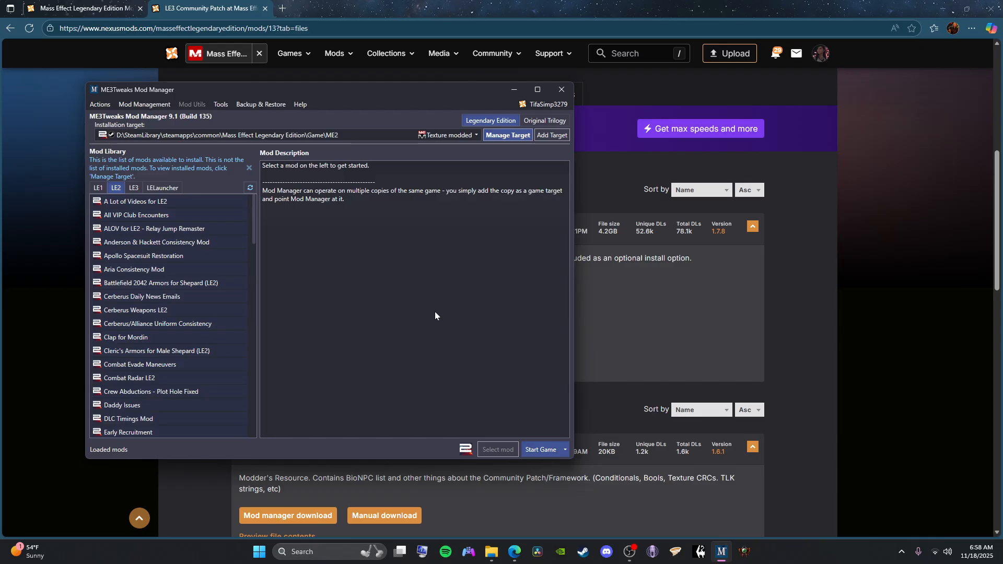
left_click(512, 92)
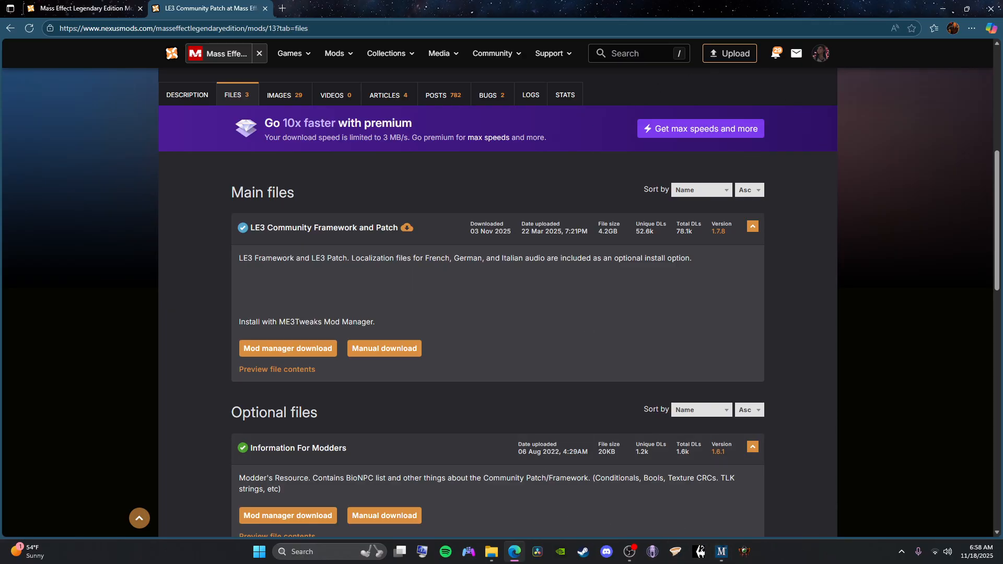
left_click(721, 552)
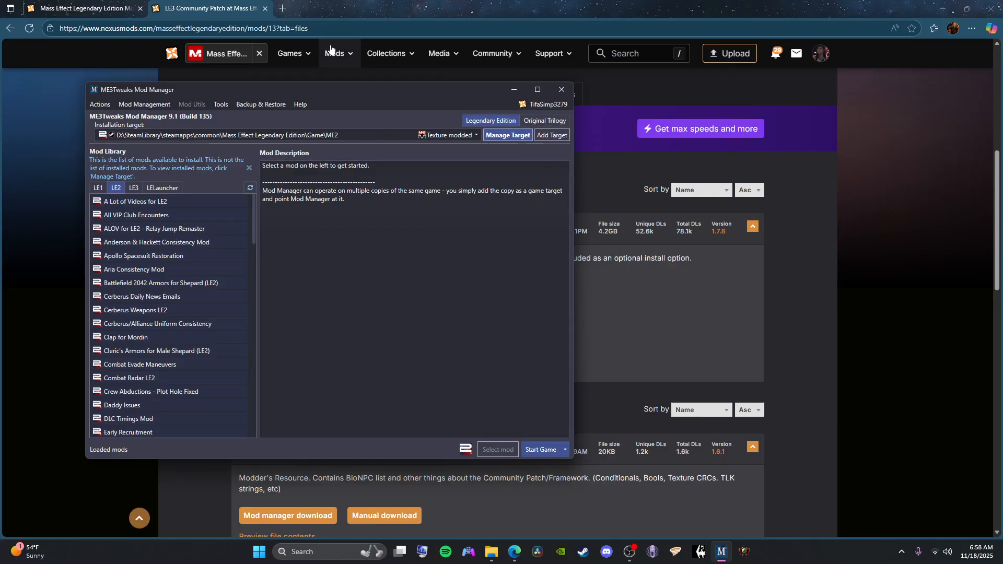
Move the mod manager window away from the LE3 Community Patch download options and show the LE3 mod library
left_click_drag(374, 91, 732, 124)
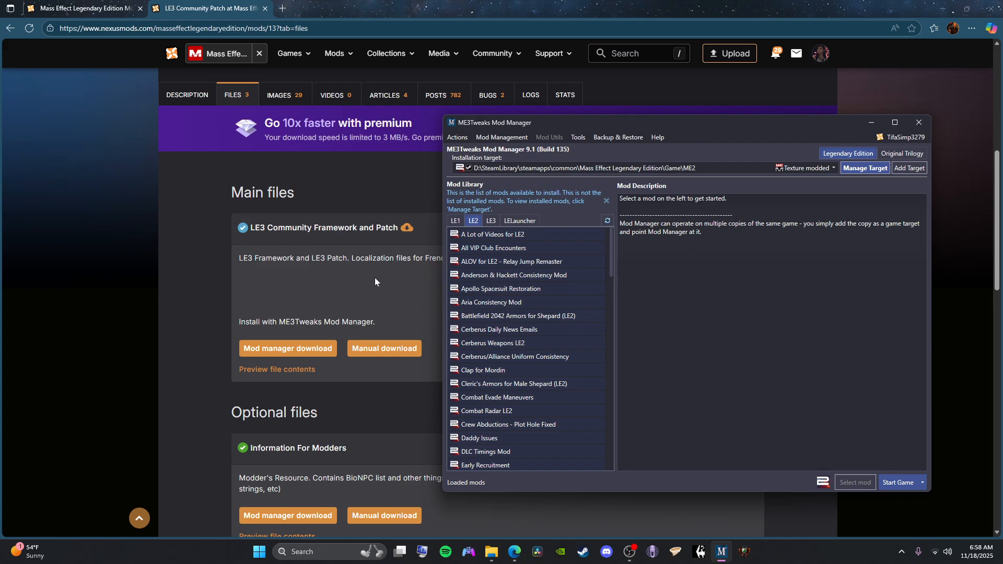
left_click(492, 219)
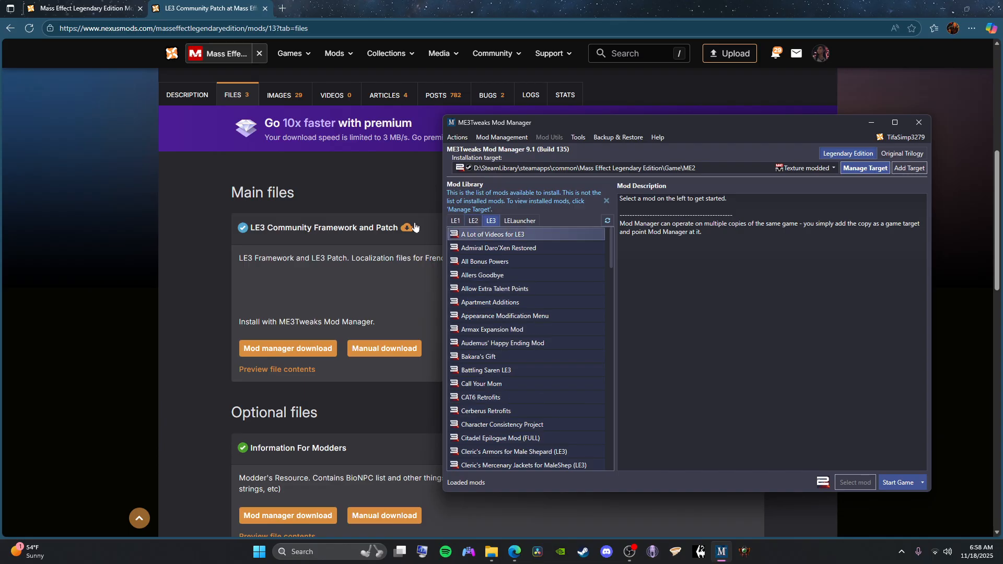
Return to the Mass Effect Legendary Edition page, open the full mod list sorted by downloads, and go to page 2
left_click(82, 9)
scroll(520, 351, "down", 10)
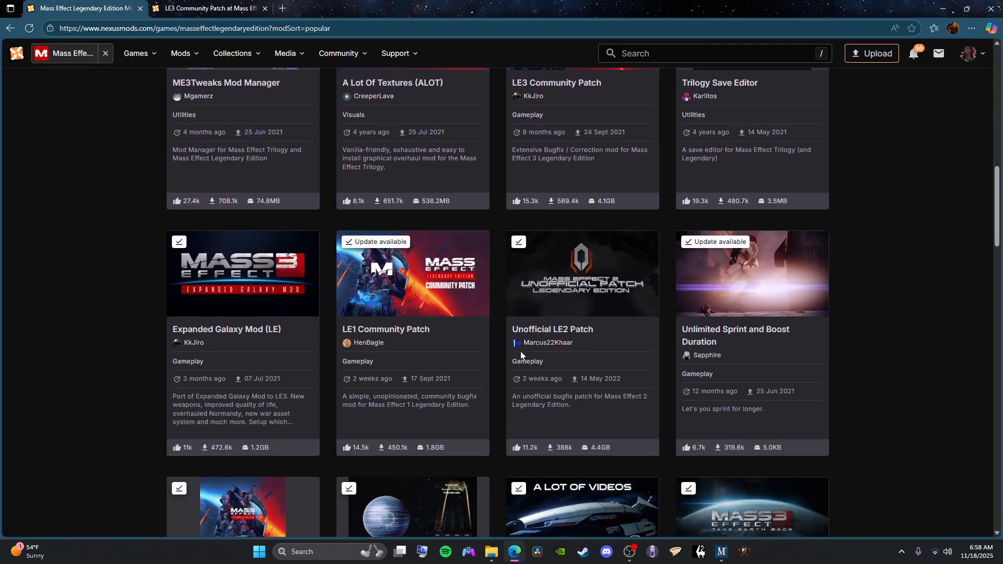
scroll(520, 355, "down", 4)
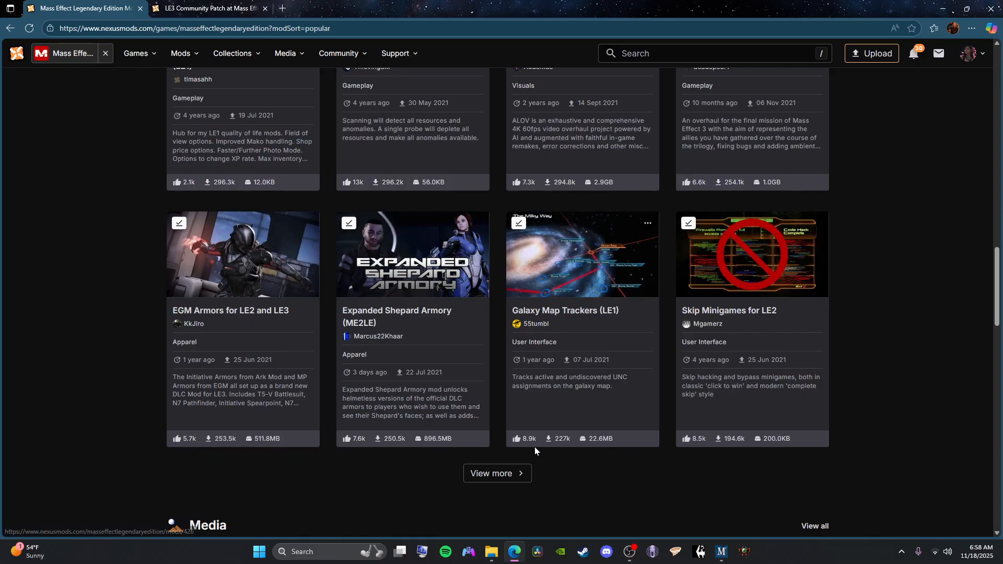
left_click(523, 477)
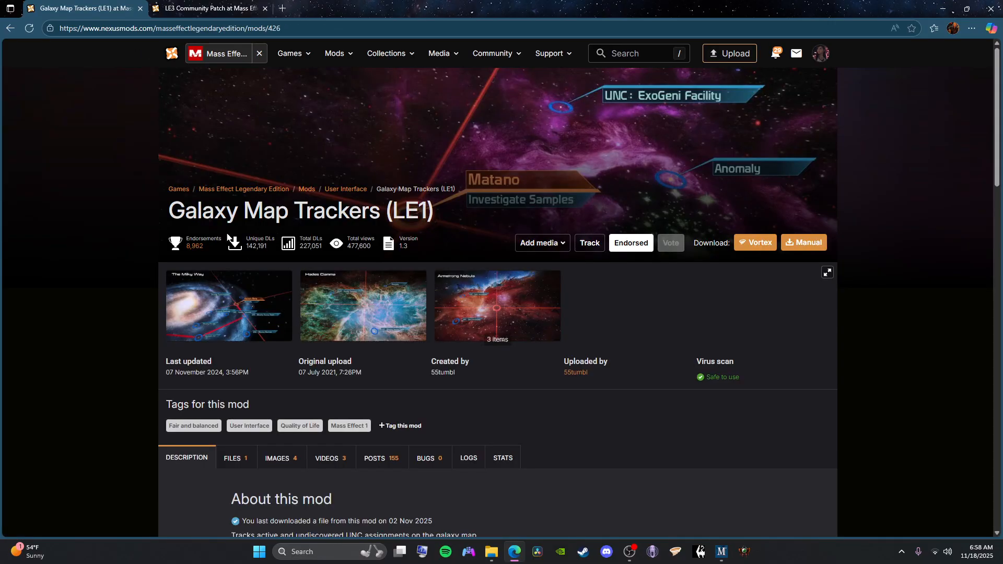
key("alt+Left")
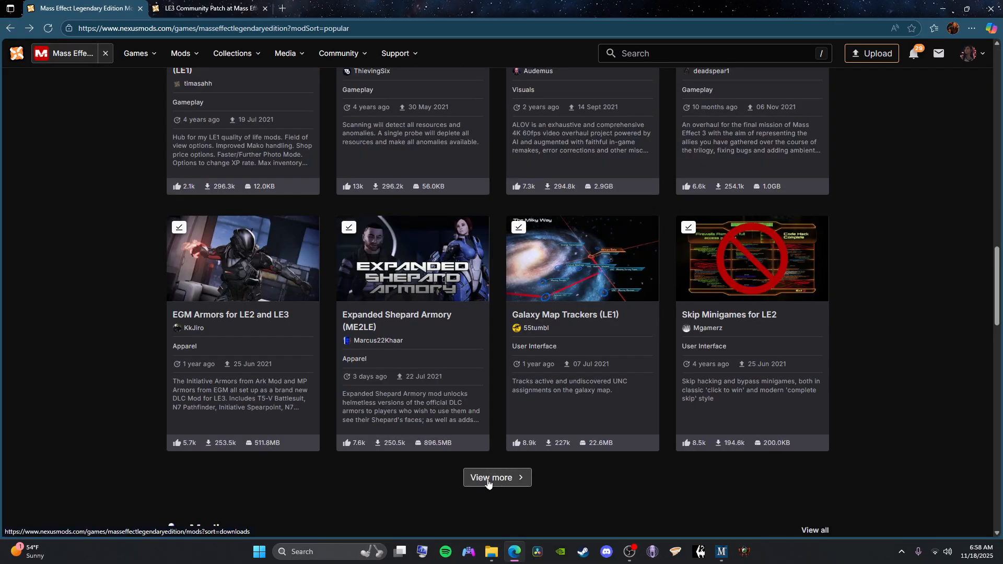
left_click(491, 476)
scroll(397, 329, "down", 10)
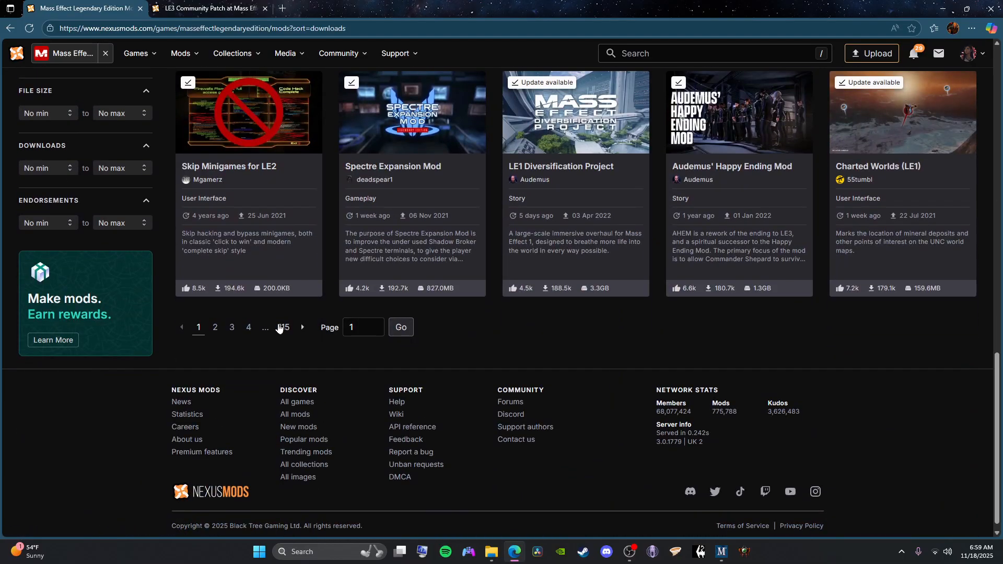
left_click(216, 328)
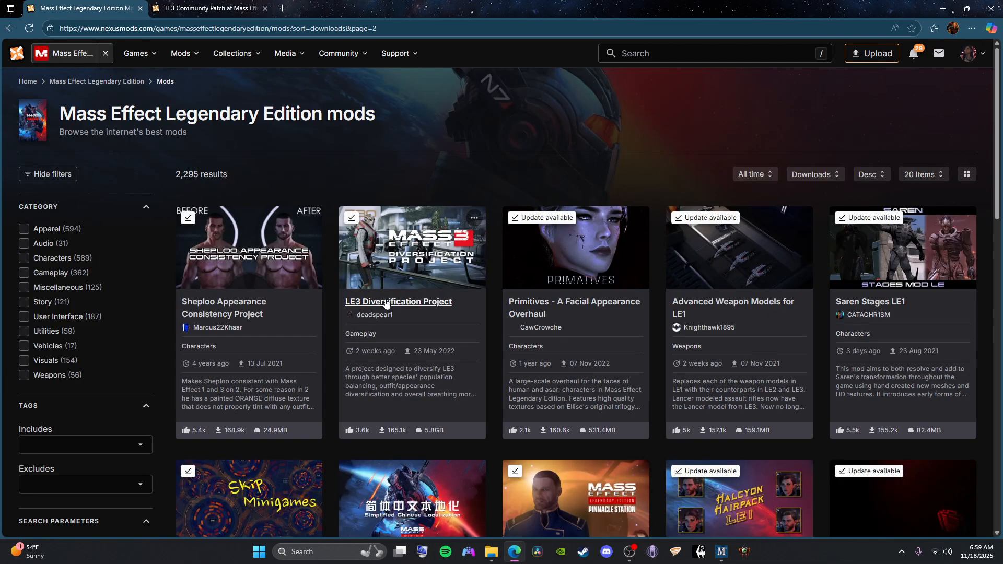
Open the XP Rescale (LE1) mod page from the list and view its downloadable files
scroll(511, 326, "down", 1)
scroll(605, 291, "down", 3)
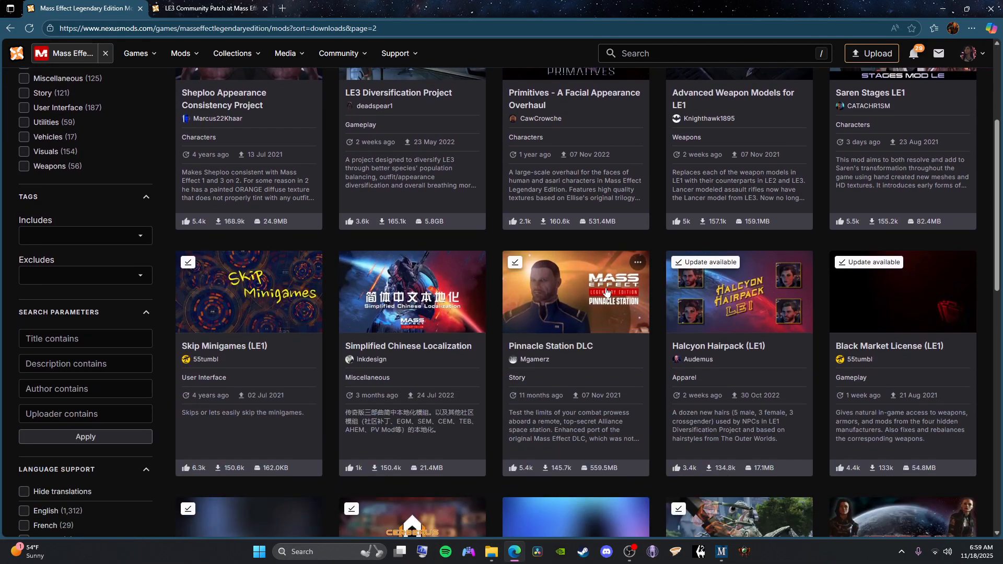
scroll(314, 373, "down", 2)
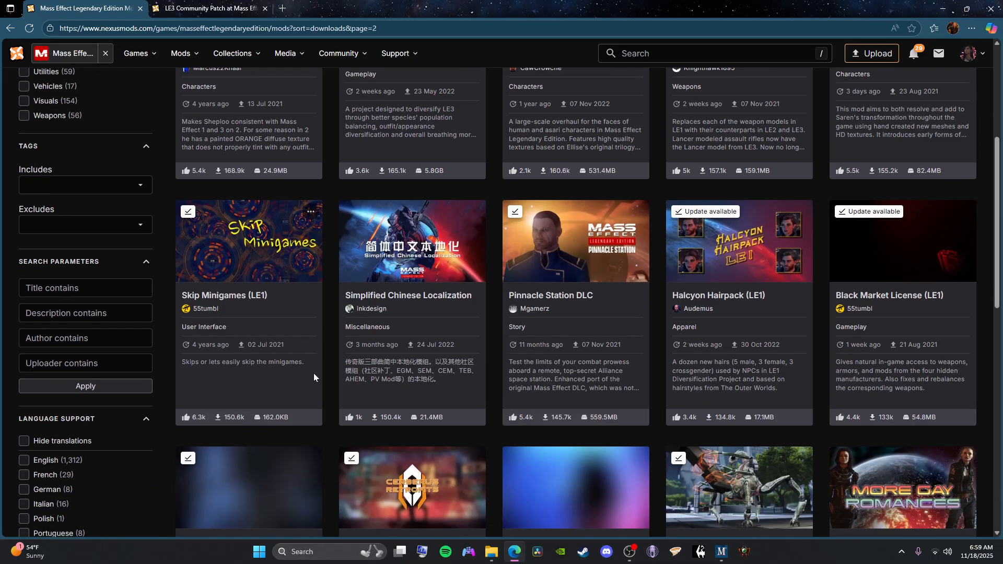
scroll(557, 358, "down", 4)
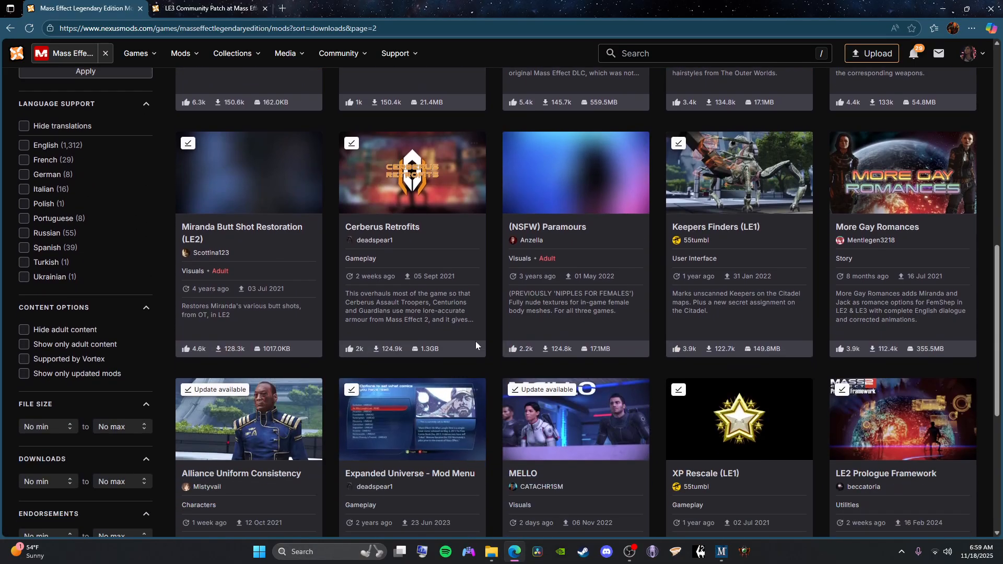
scroll(481, 321, "down", 3)
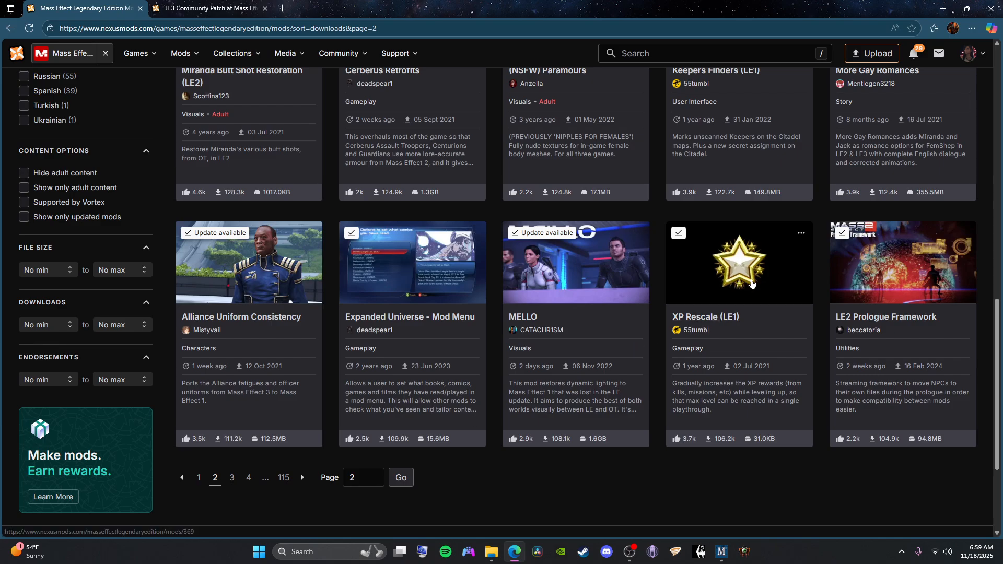
left_click(705, 316)
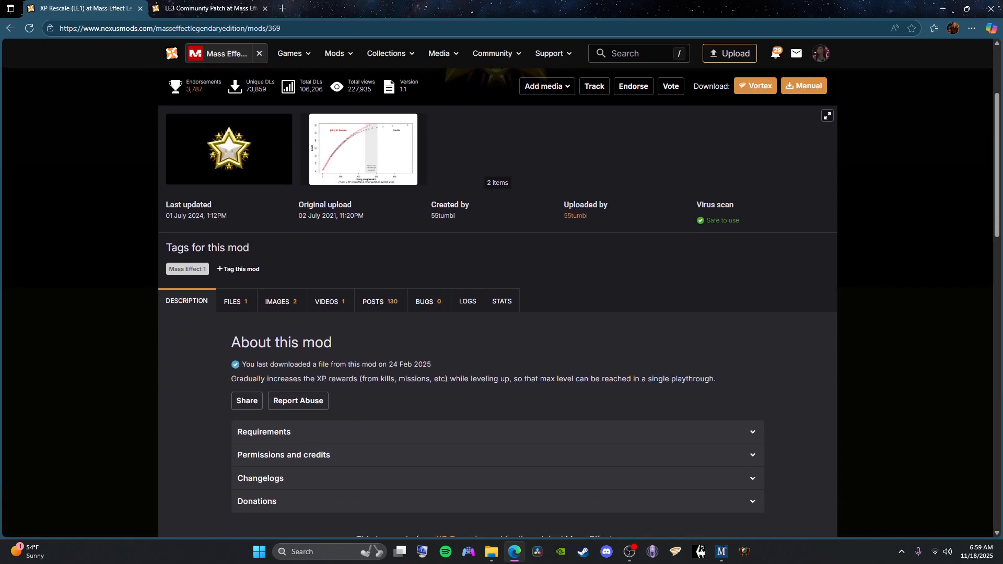
left_click(235, 301)
scroll(326, 451, "down", 2)
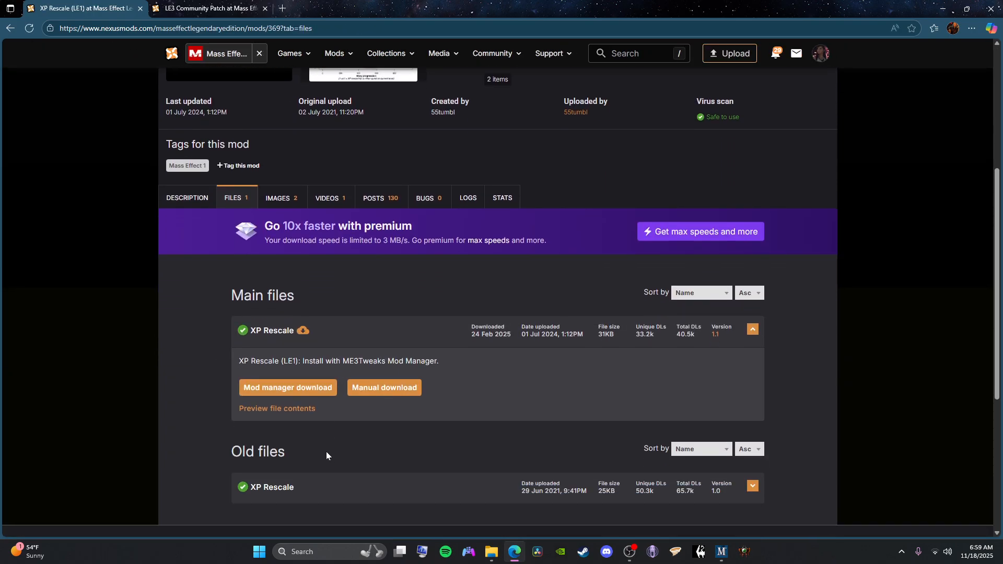
Send the main XP Rescale file to the mod manager using the free slow download
left_click(324, 391)
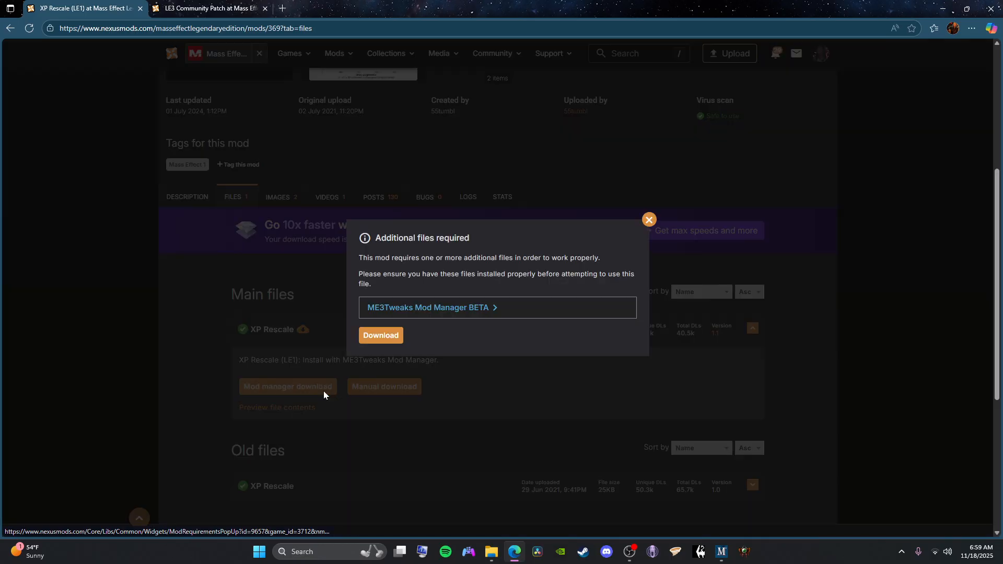
left_click(378, 340)
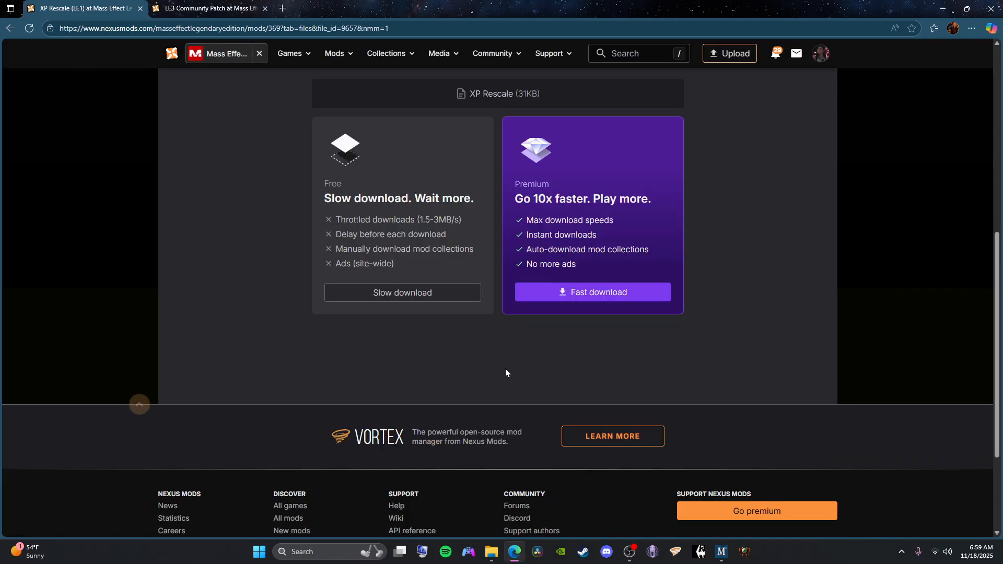
left_click(449, 297)
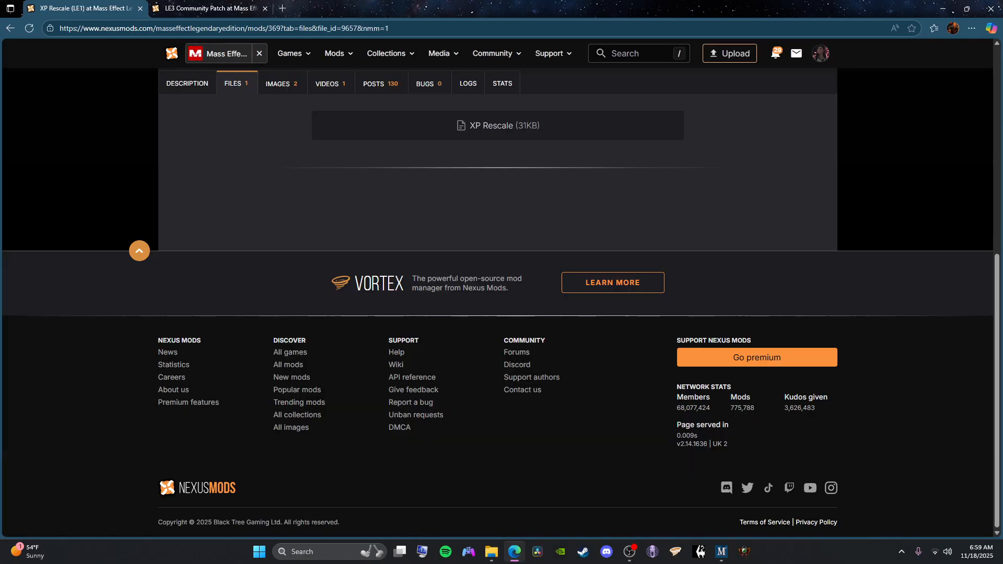
Switch to ME3Tweaks Mod Manager, import XP Rescale (LE1) into the library, and hide the LE3 mods from the list
left_click(721, 552)
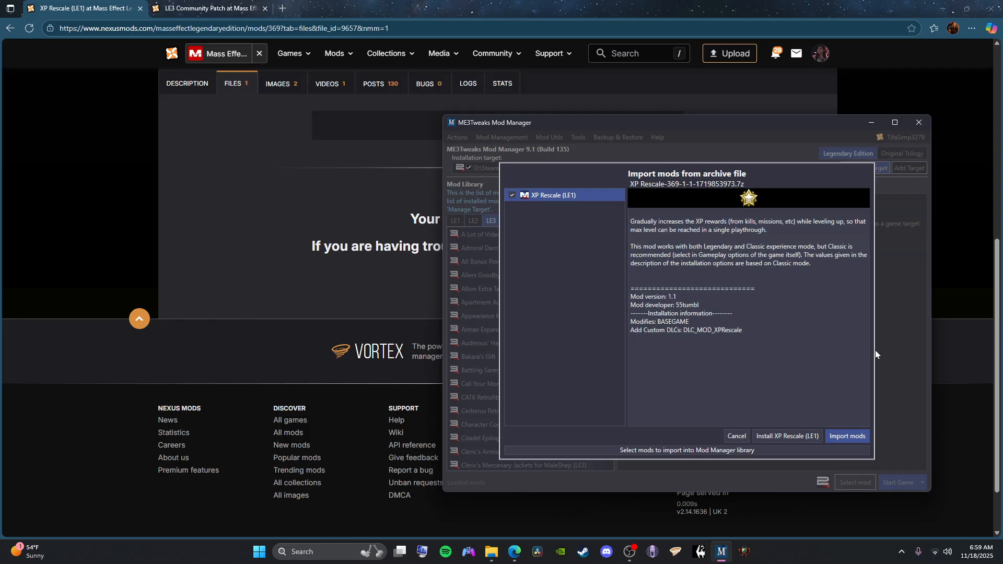
left_click(859, 438)
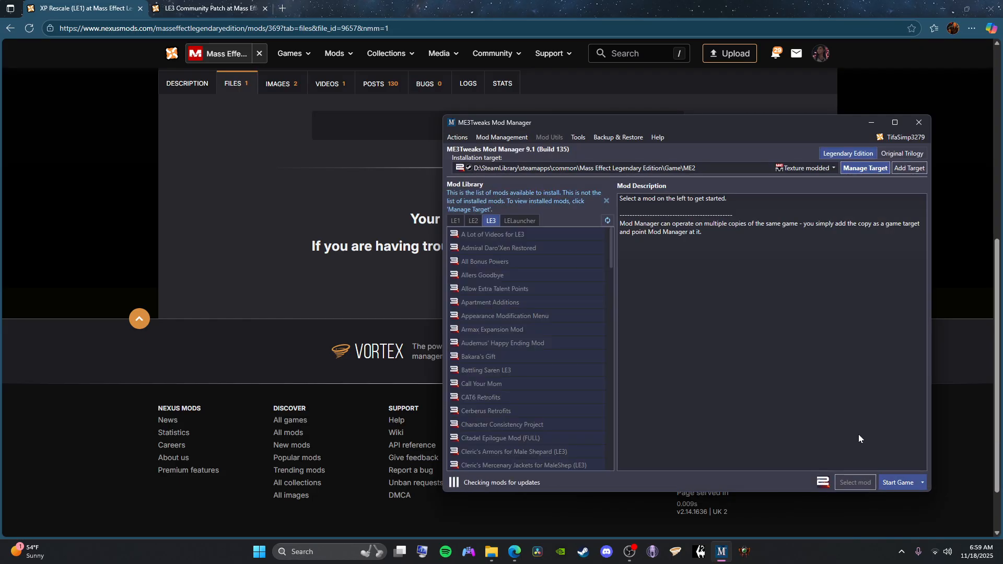
left_click(492, 224)
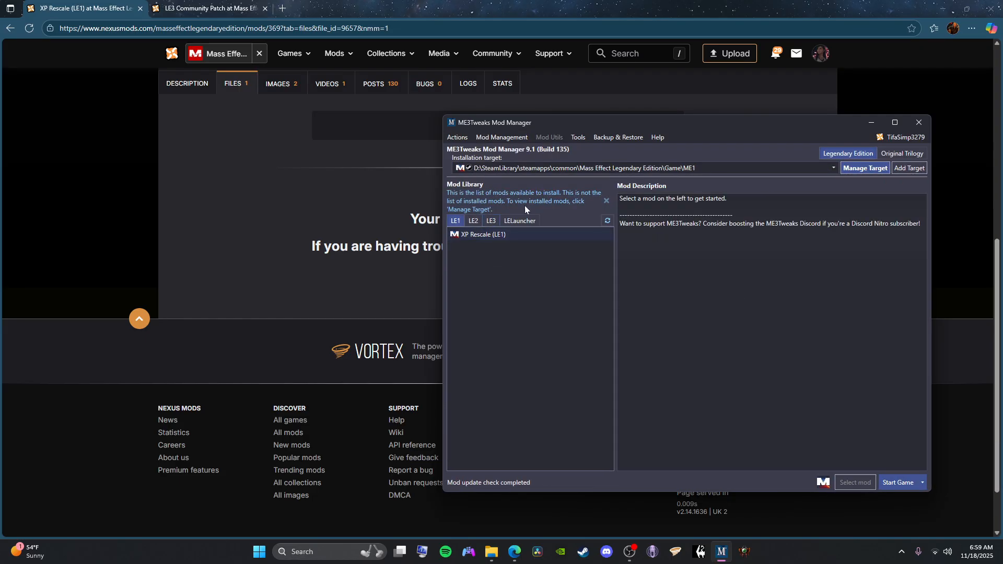
Delete XP Rescale (LE1) from the mod library
left_click(474, 236)
right_click(474, 236)
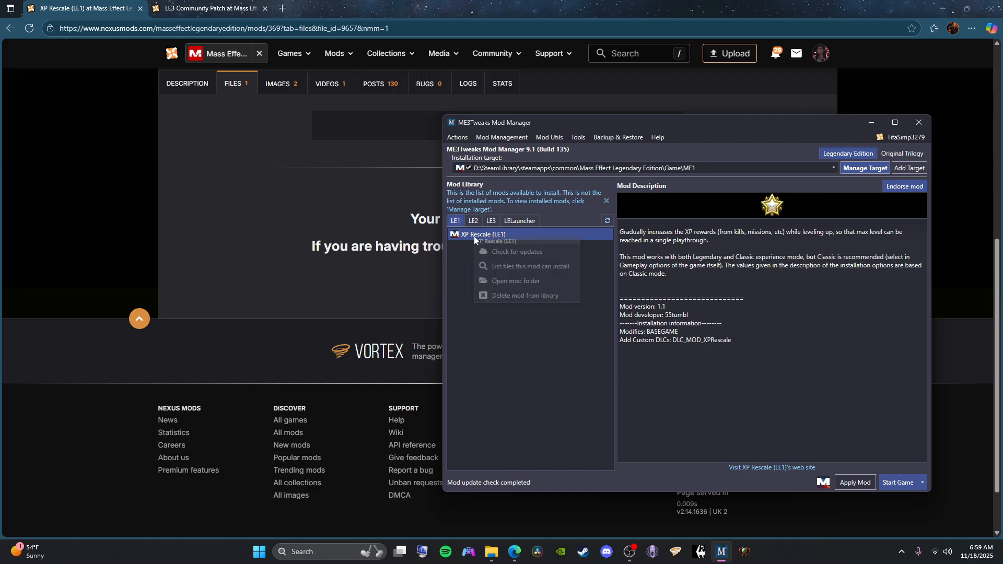
left_click(524, 296)
left_click(778, 334)
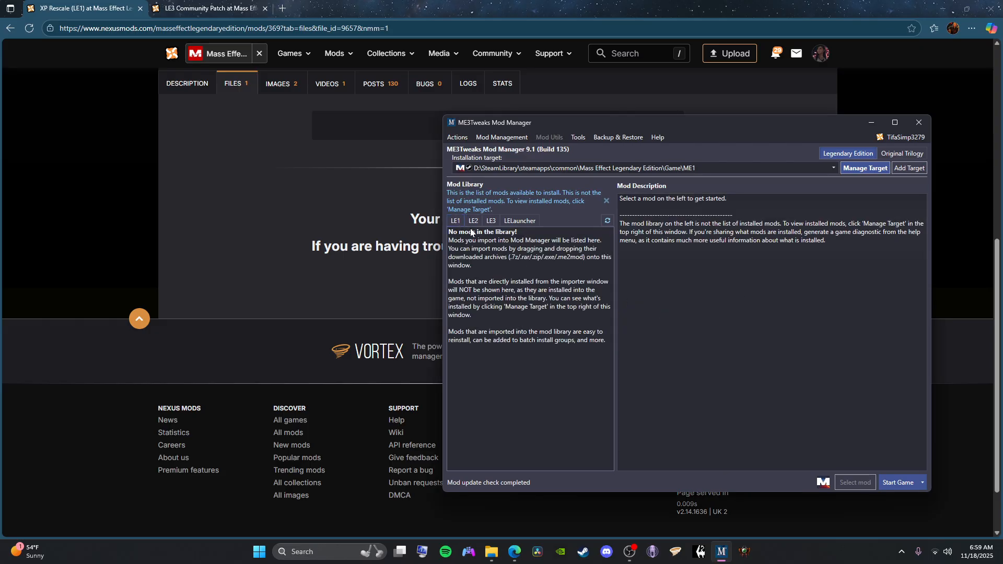
Close the LE3 Community Patch page and return to the Mass Effect Legendary Edition main page on Nexus Mods
left_click(240, 7)
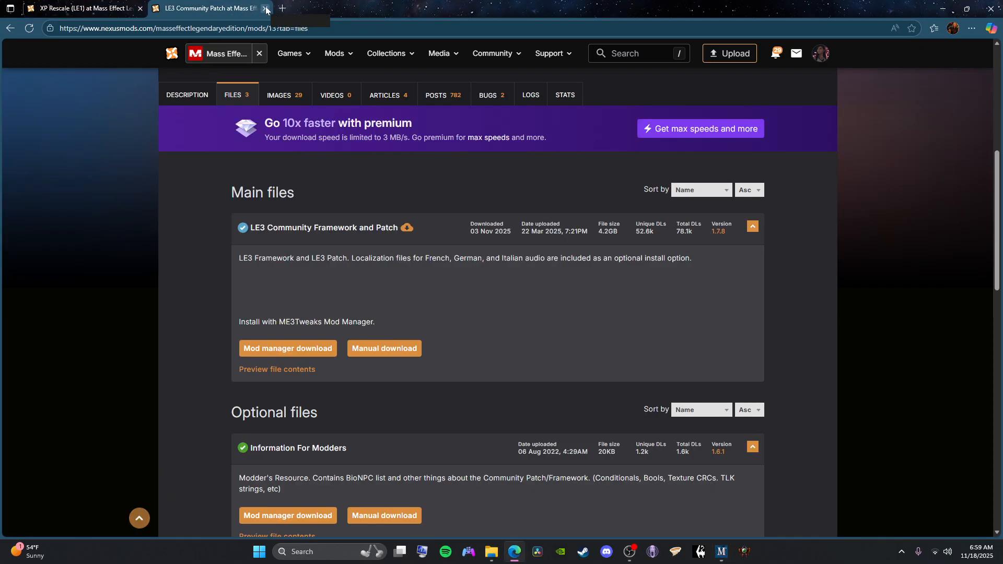
left_click(266, 9)
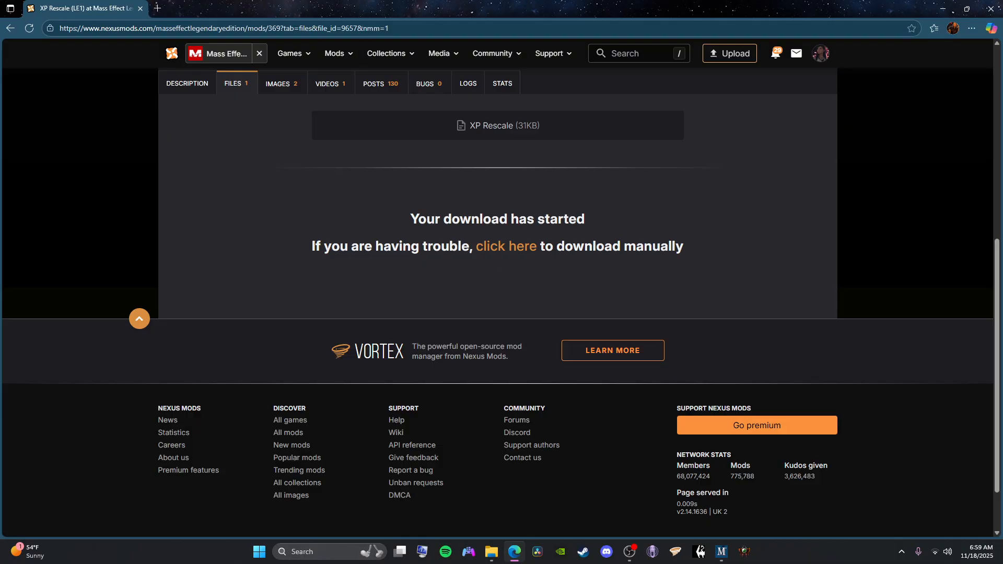
left_click(225, 53)
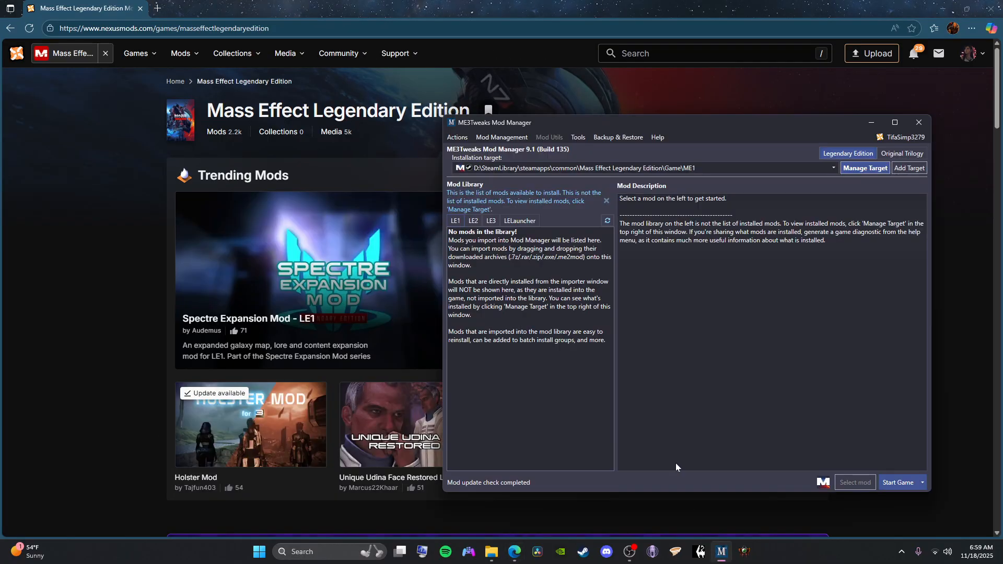
Show the LE3 mods in the mod manager's library and look through the list
left_click(489, 222)
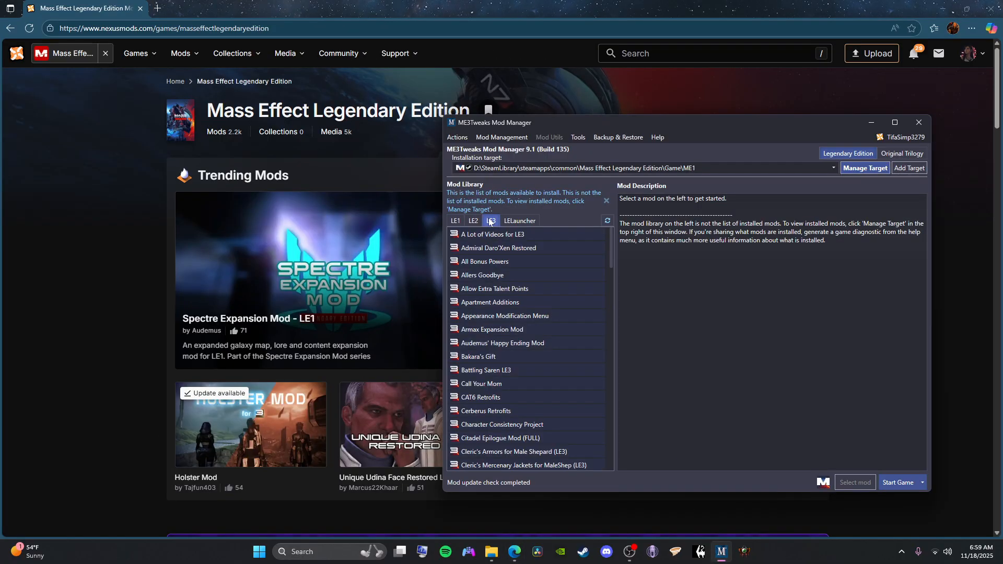
scroll(490, 291, "down", 20)
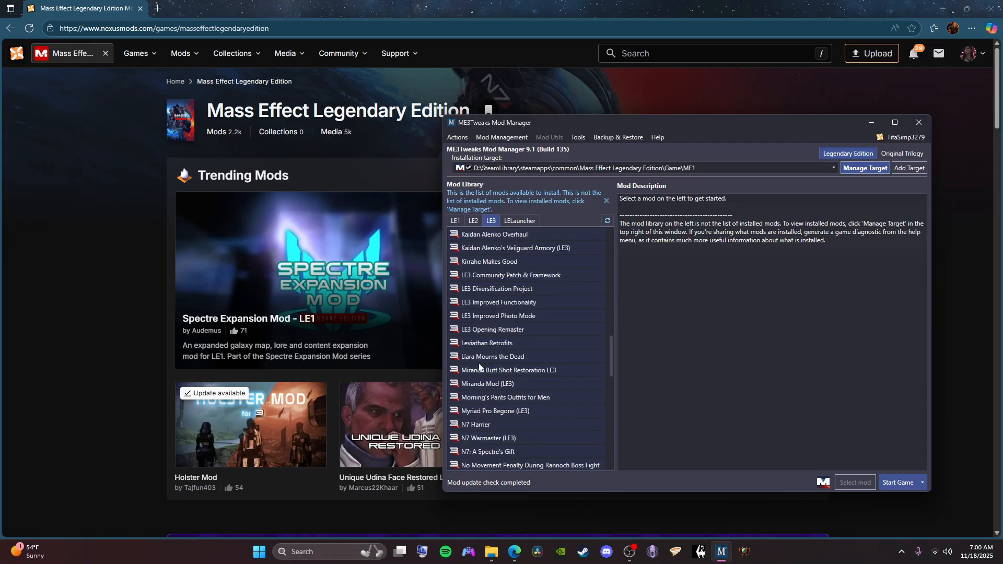
scroll(508, 313, "up", 20)
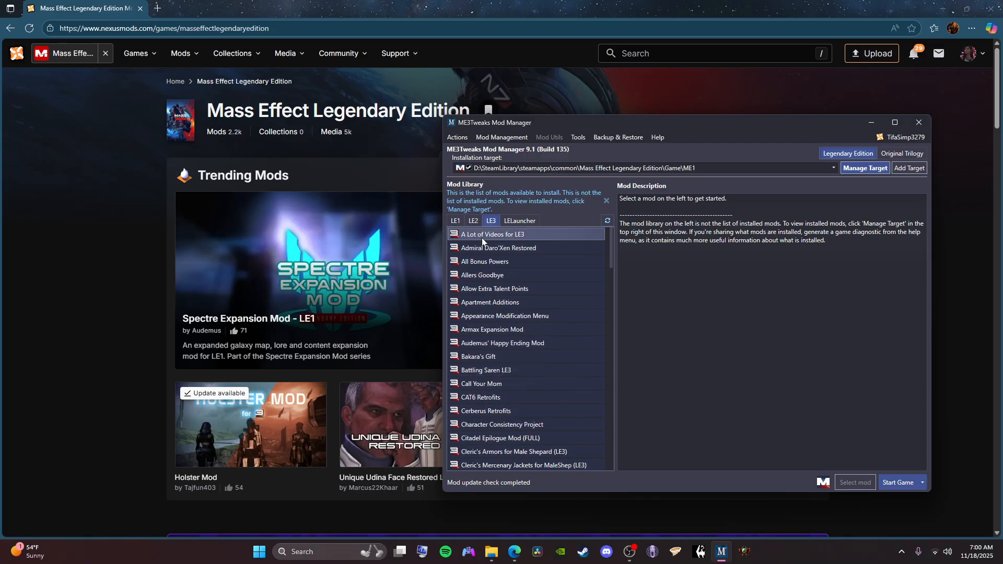
Try applying A Lot of Videos for LE3 twice, declining each time to install it without a backup
left_click(482, 237)
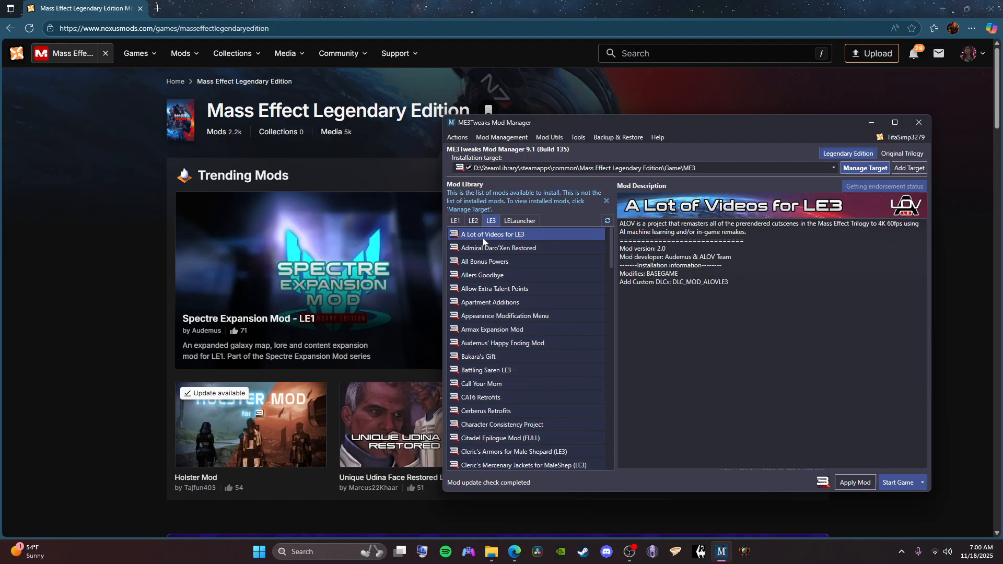
left_click(850, 482)
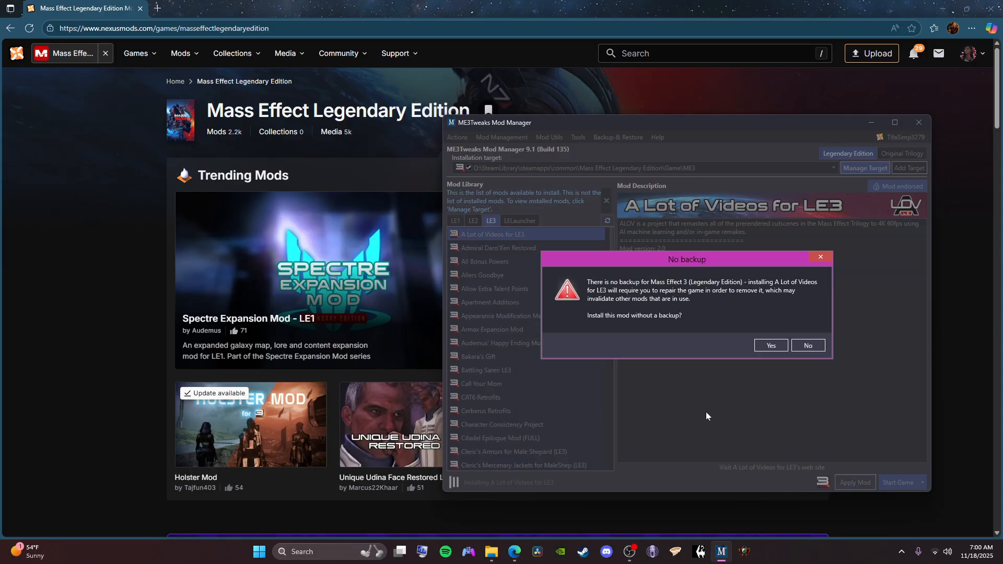
left_click(808, 345)
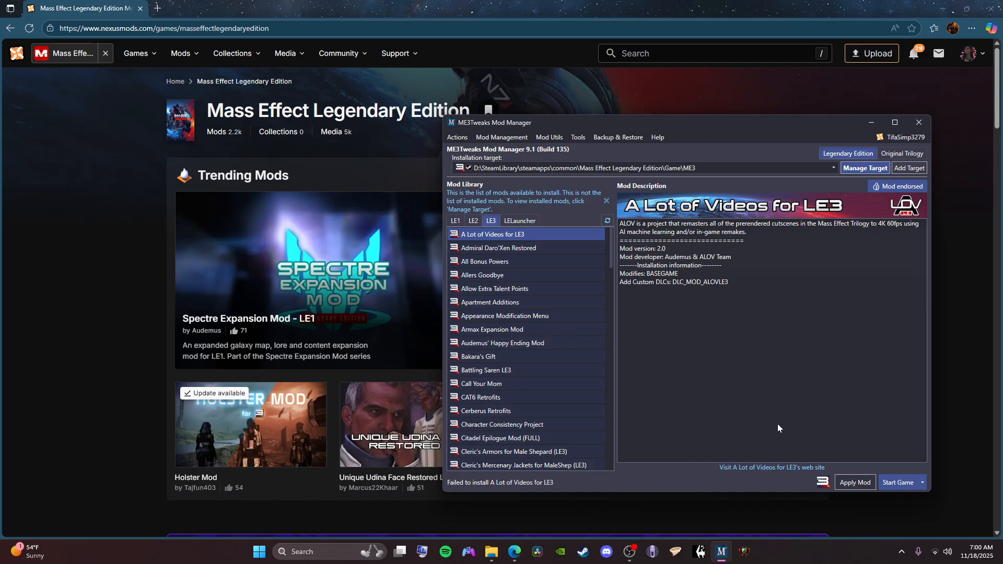
left_click(854, 482)
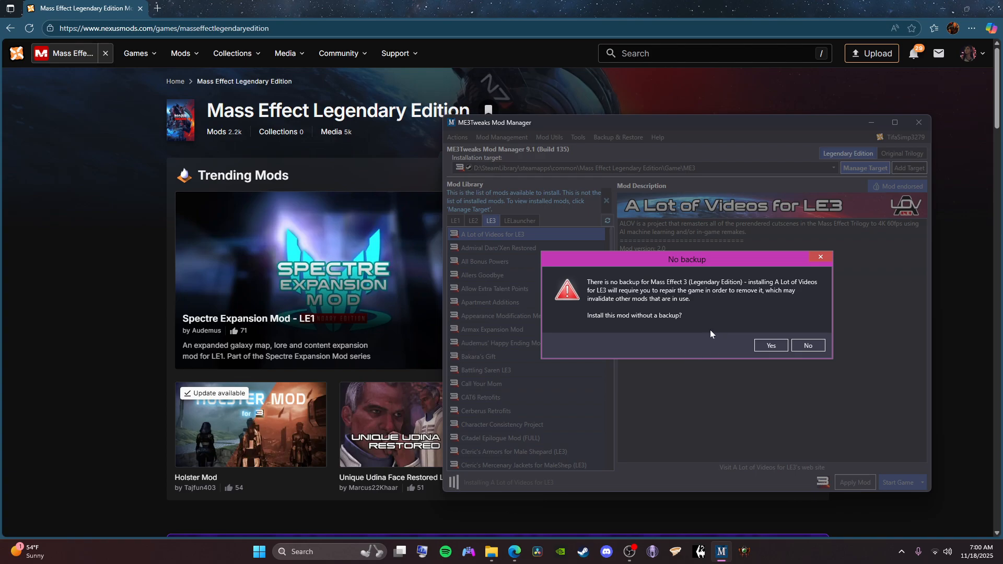
left_click(817, 348)
Briefly include the LE2 mods in the library list, hide them again, and browse the remaining LE3 mods
left_click(475, 219)
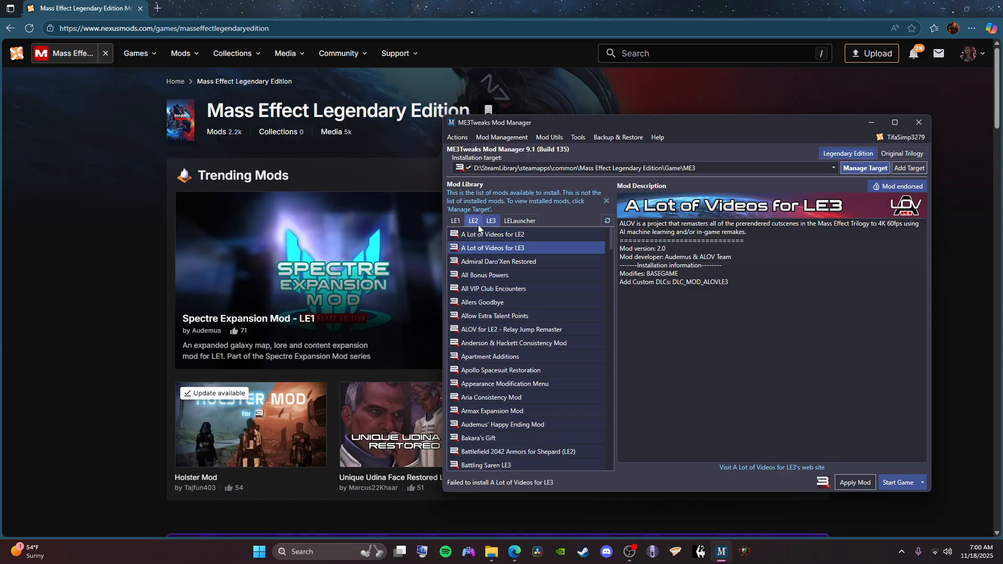
left_click(478, 223)
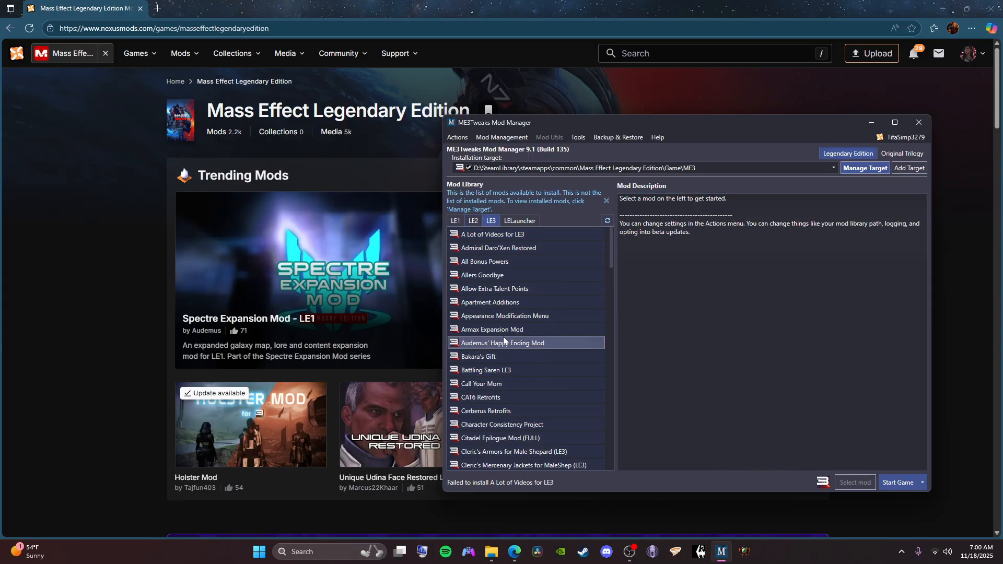
scroll(504, 338, "down", 10)
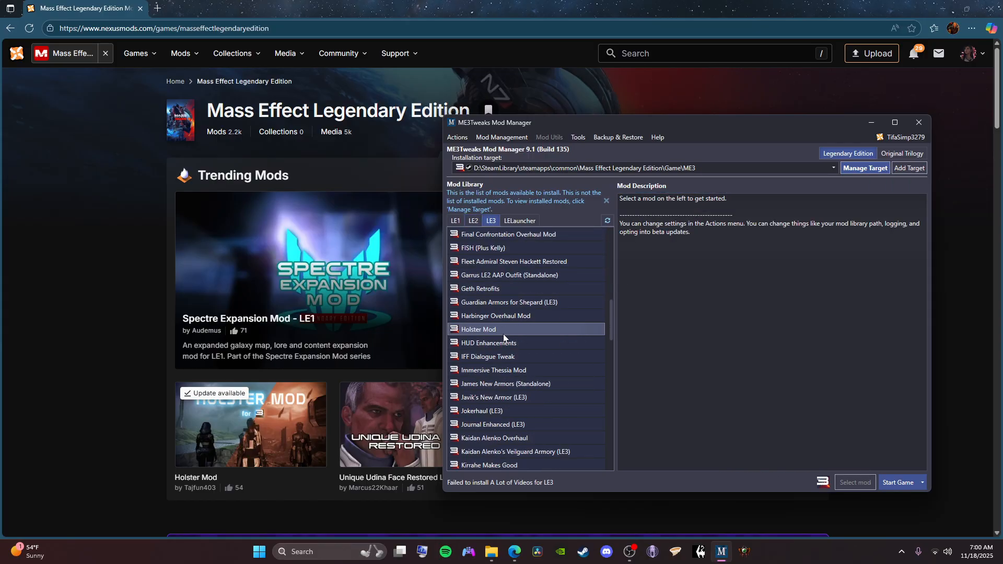
Browse further through the LE3 mods in the library and show the description of Optional Flirting Mod (LE3)
scroll(503, 334, "down", 3)
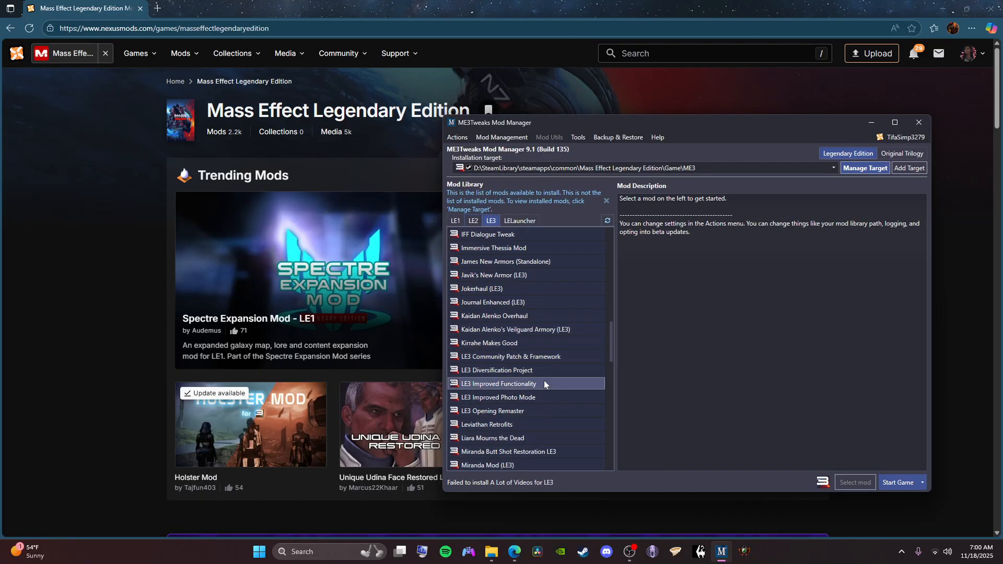
scroll(543, 384, "down", 4)
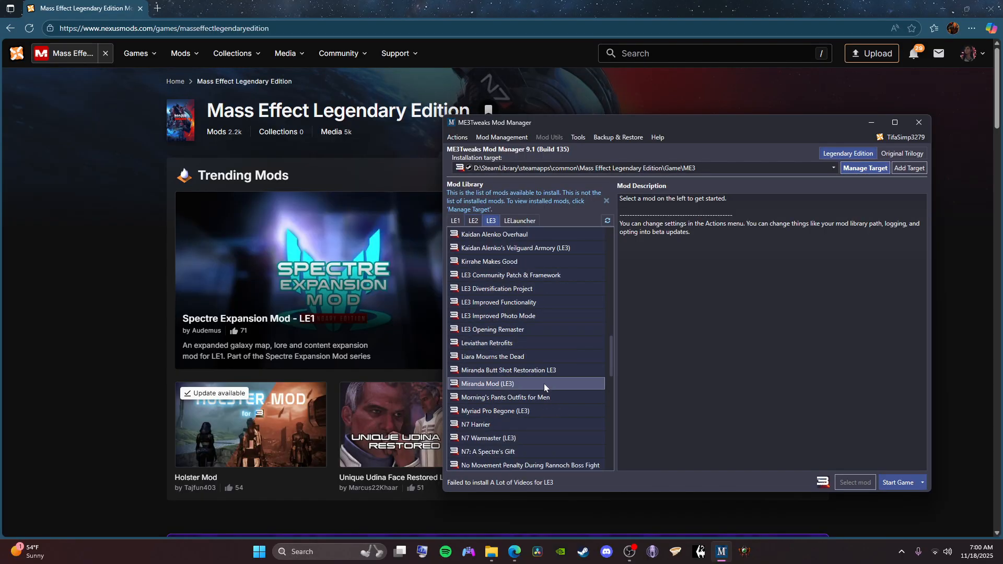
scroll(543, 383, "down", 3)
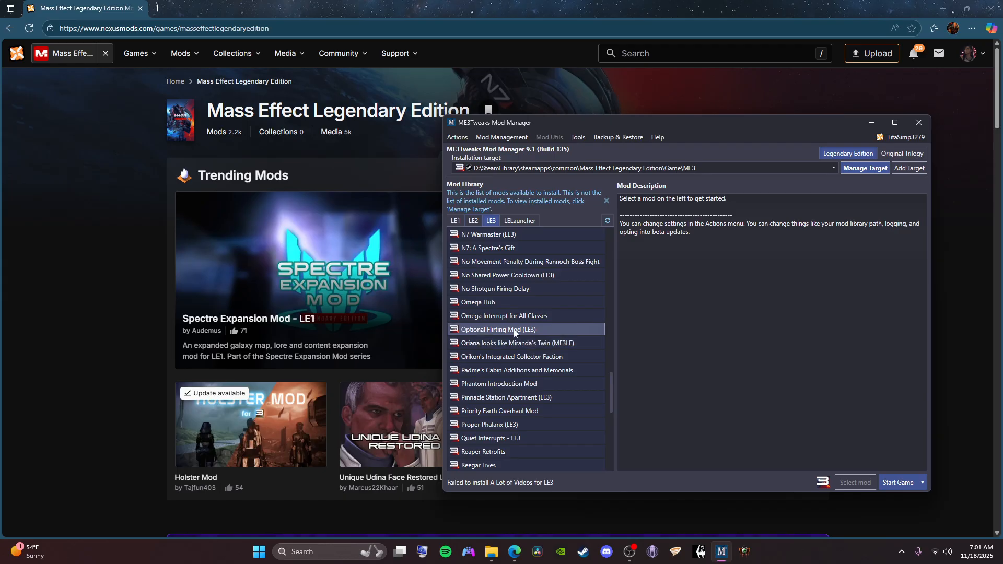
left_click(513, 329)
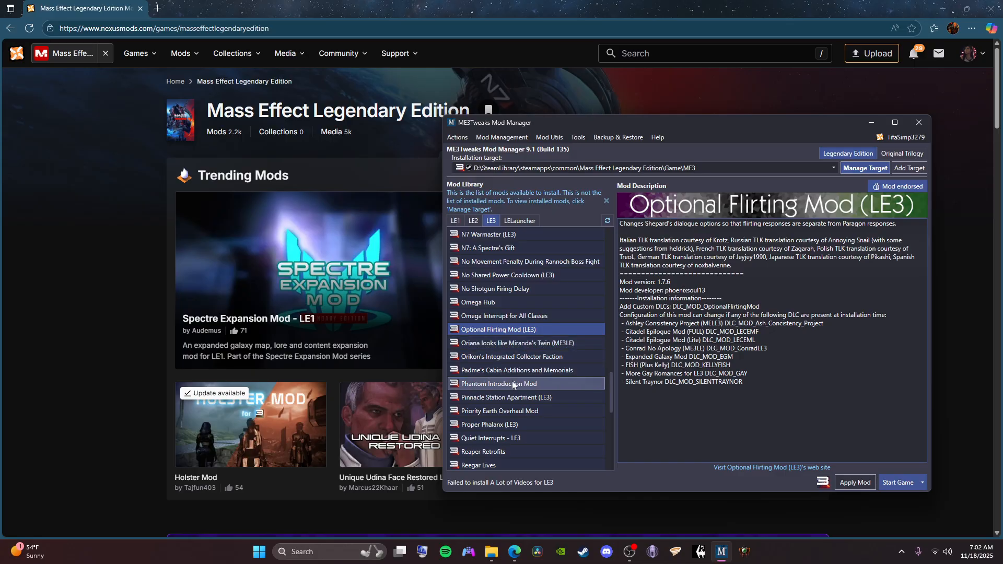
Find LE3 Diversification Project in the LE3 mod library and show its description
scroll(527, 381, "up", 15)
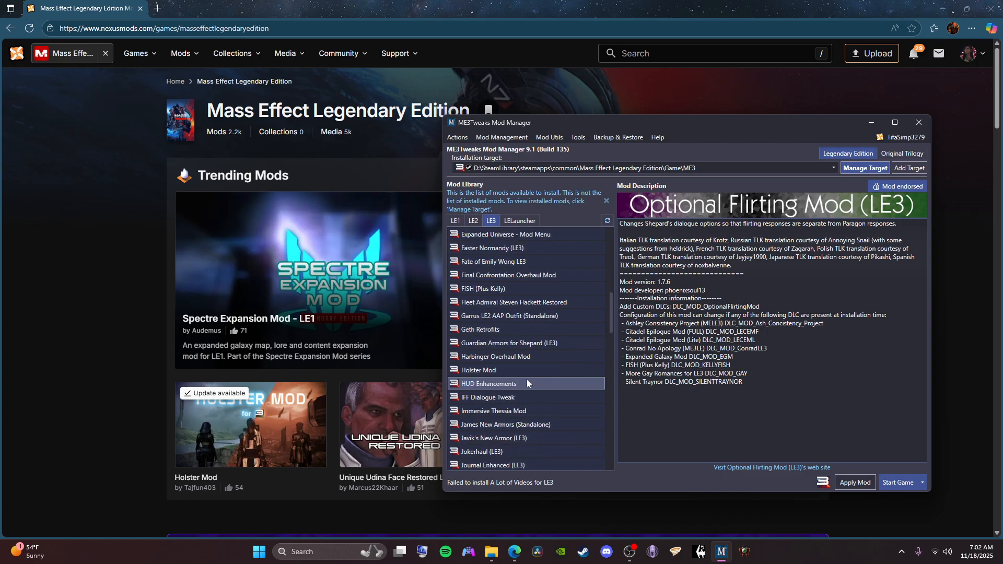
scroll(527, 381, "down", 3)
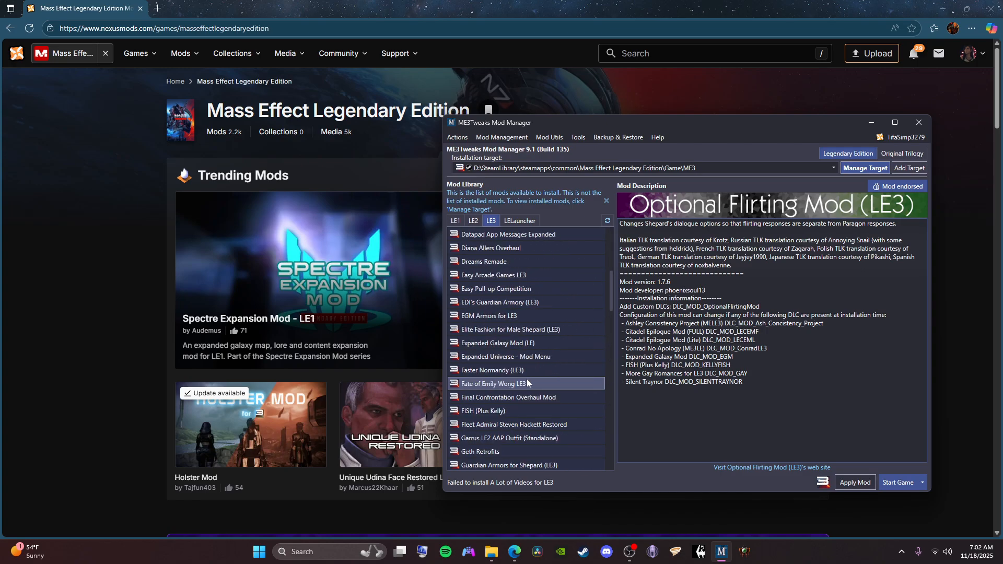
scroll(527, 378, "down", 5)
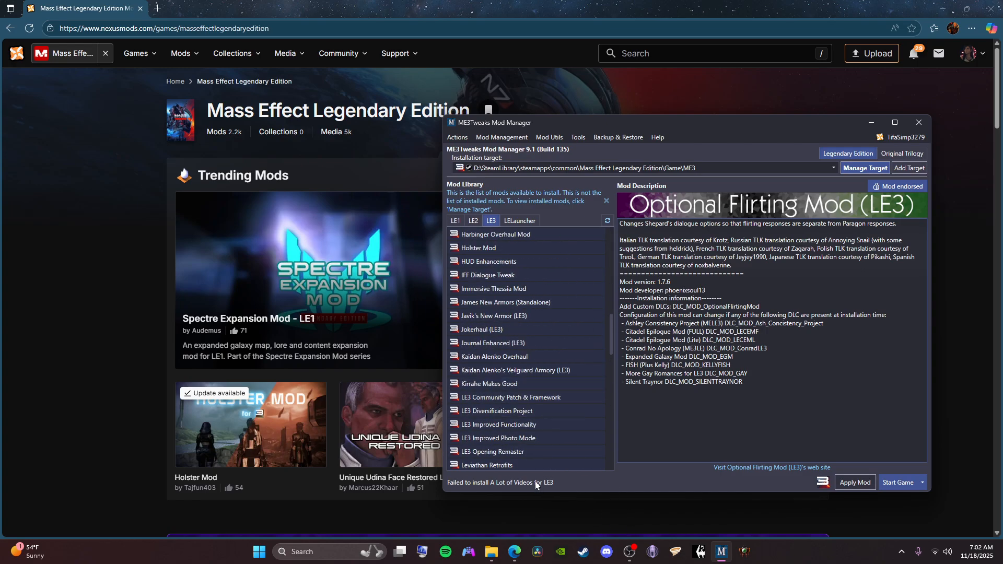
left_click(510, 415)
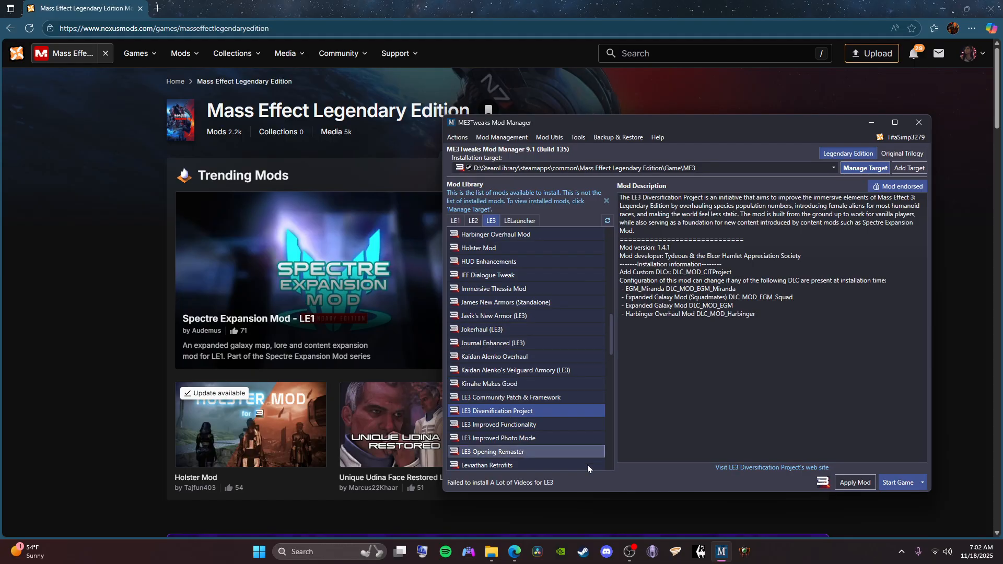
Look through the full list of LE3 mods in the library and return to its beginning
scroll(550, 420, "down", 10)
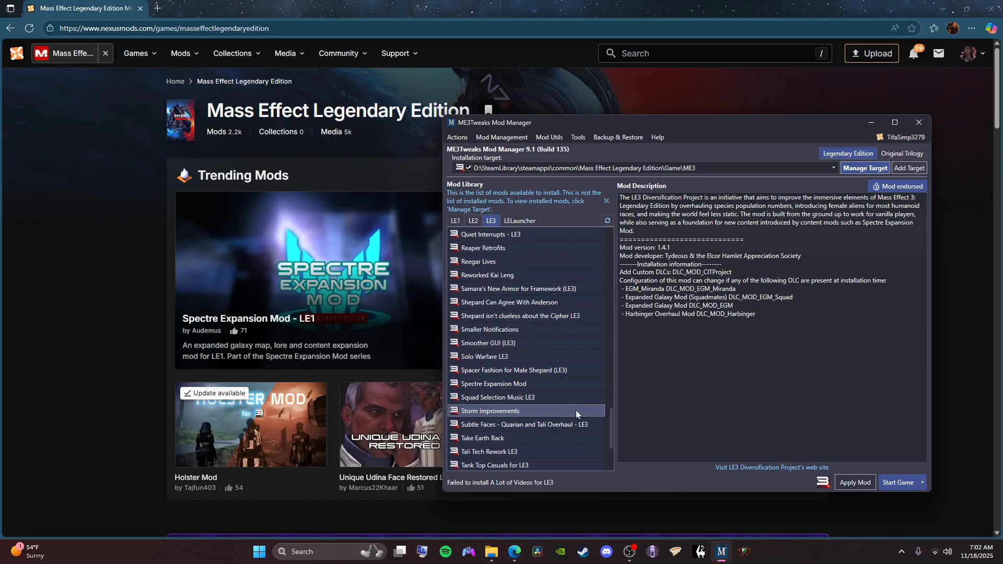
scroll(579, 403, "up", 12)
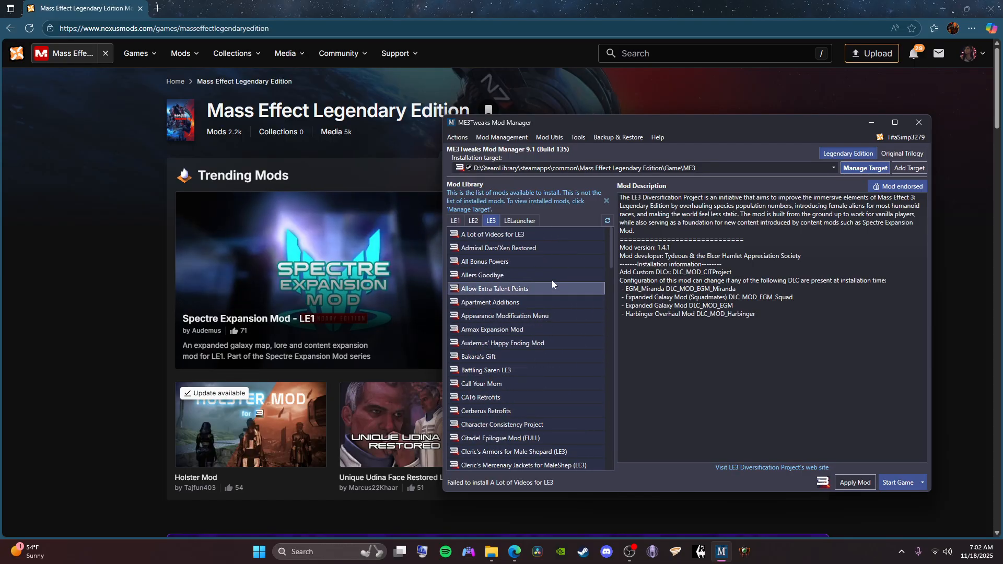
scroll(545, 344, "down", 13)
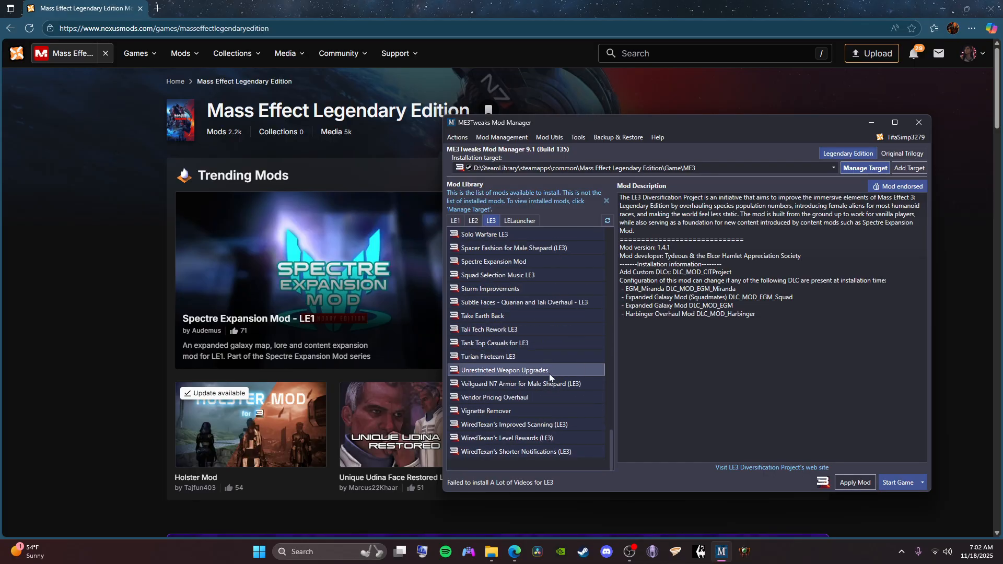
scroll(538, 395, "up", 10)
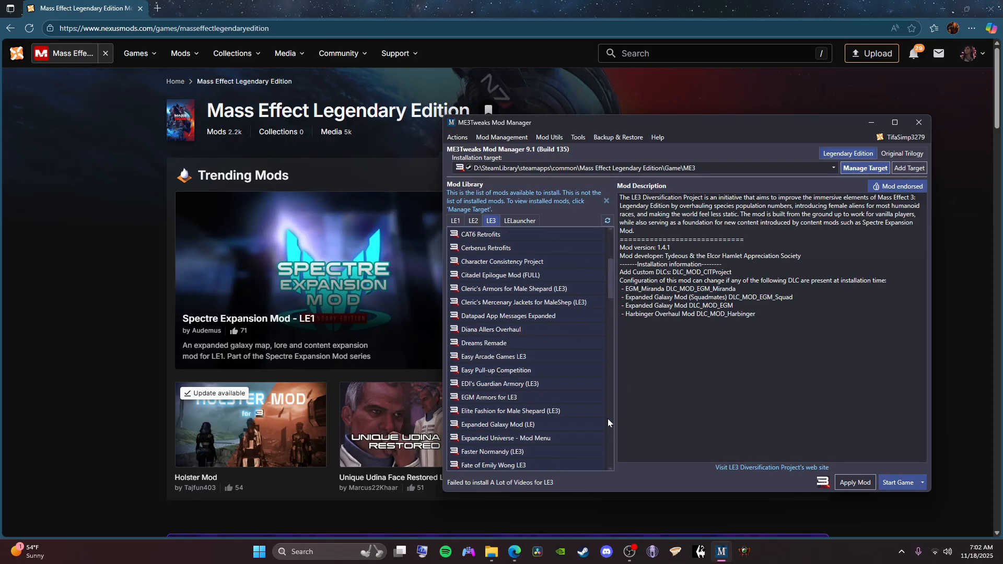
scroll(580, 345, "up", 10)
scroll(511, 317, "down", 10)
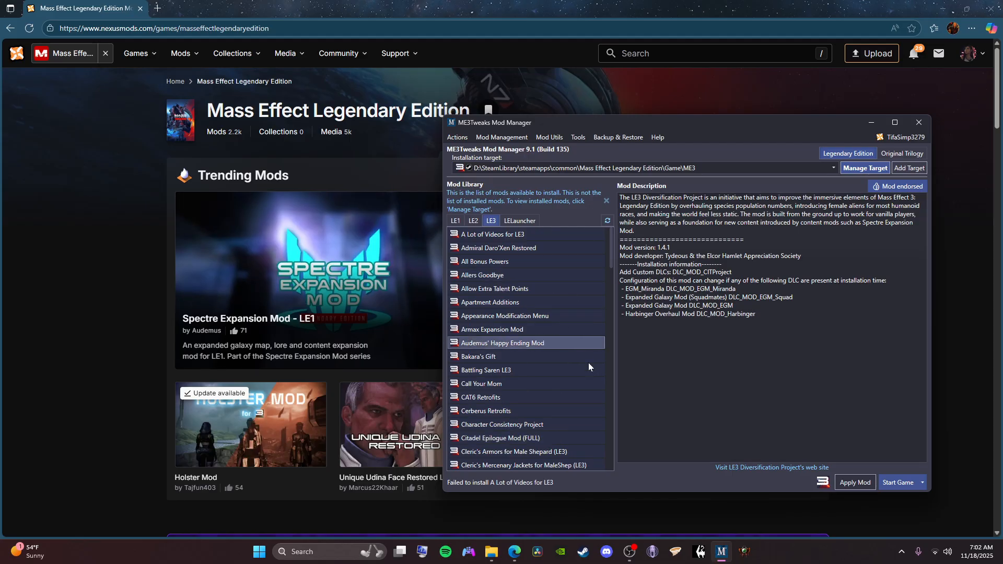
scroll(589, 410, "down", 12)
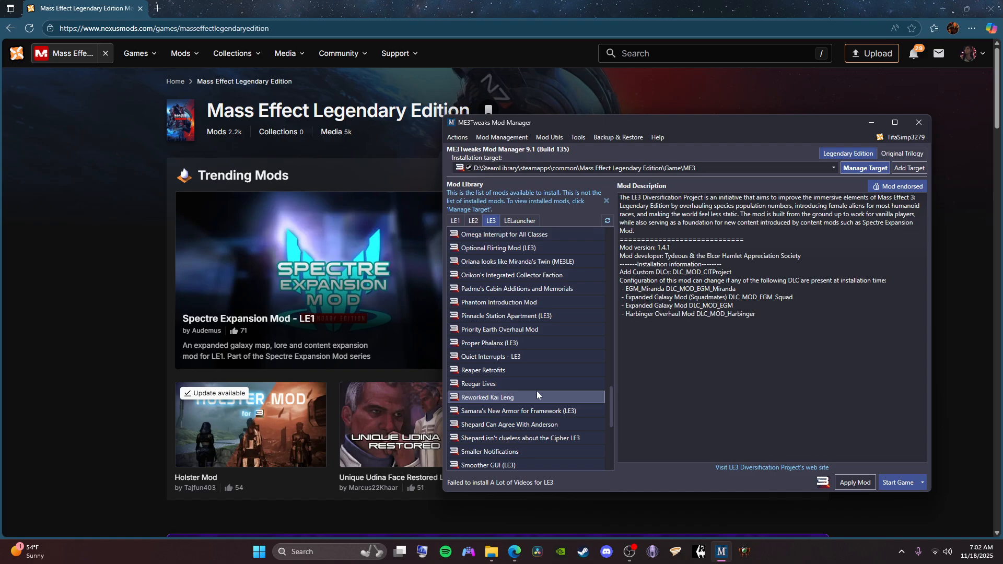
scroll(575, 401, "up", 12)
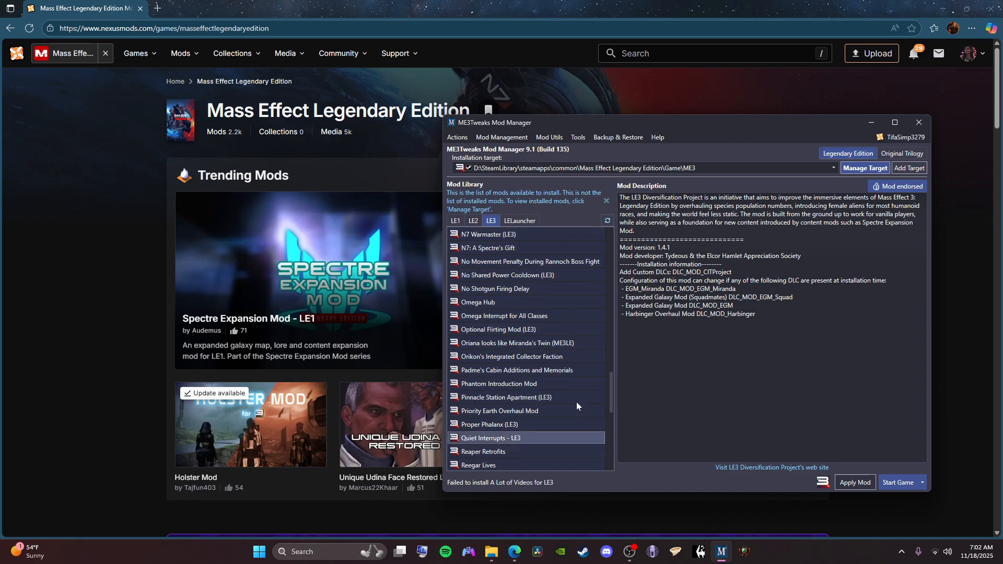
scroll(575, 399, "up", 10)
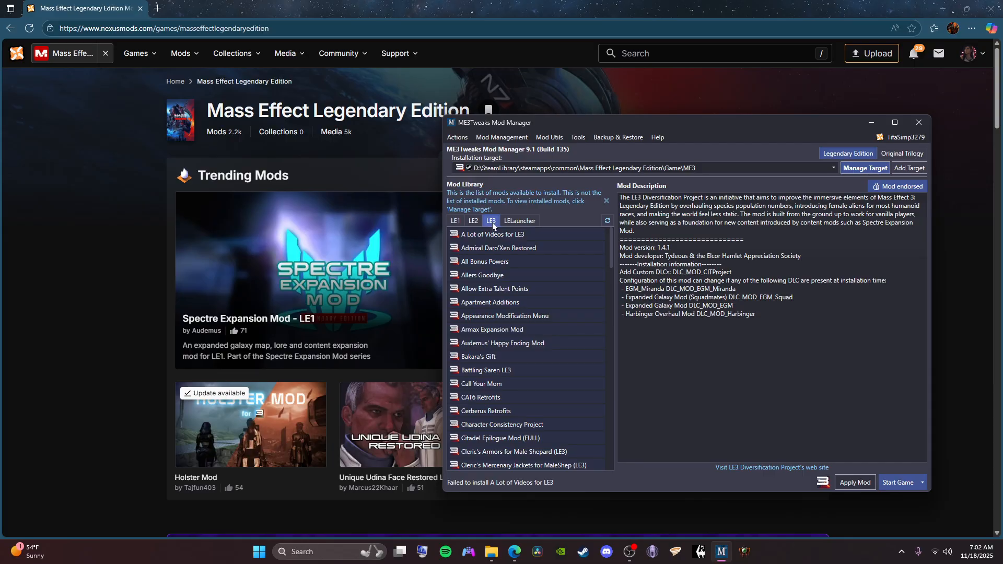
Show the LE2 mods in the library, and list the popular mods on the Nexus Mods game page
left_click(473, 220)
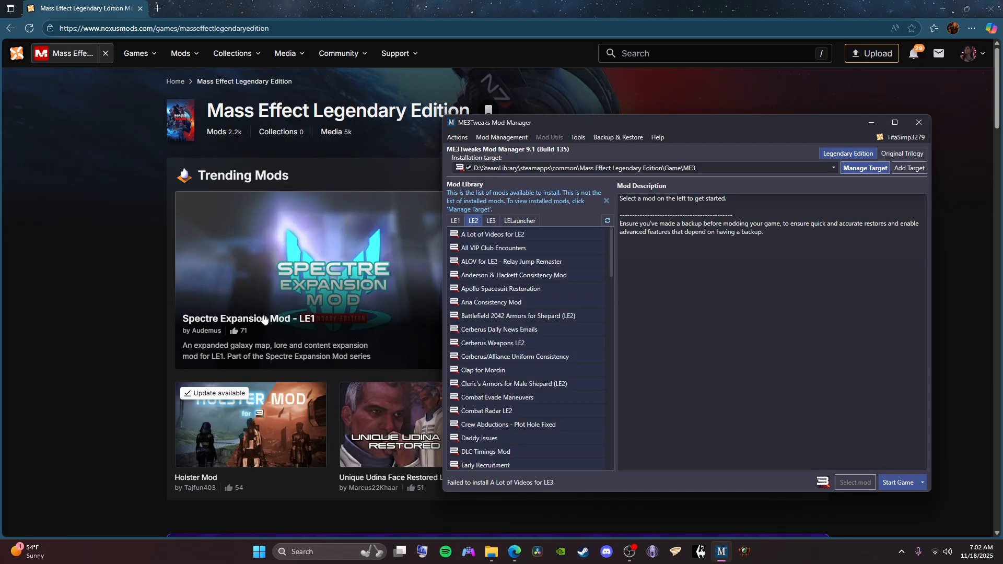
scroll(270, 306, "down", 8)
scroll(360, 183, "down", 4)
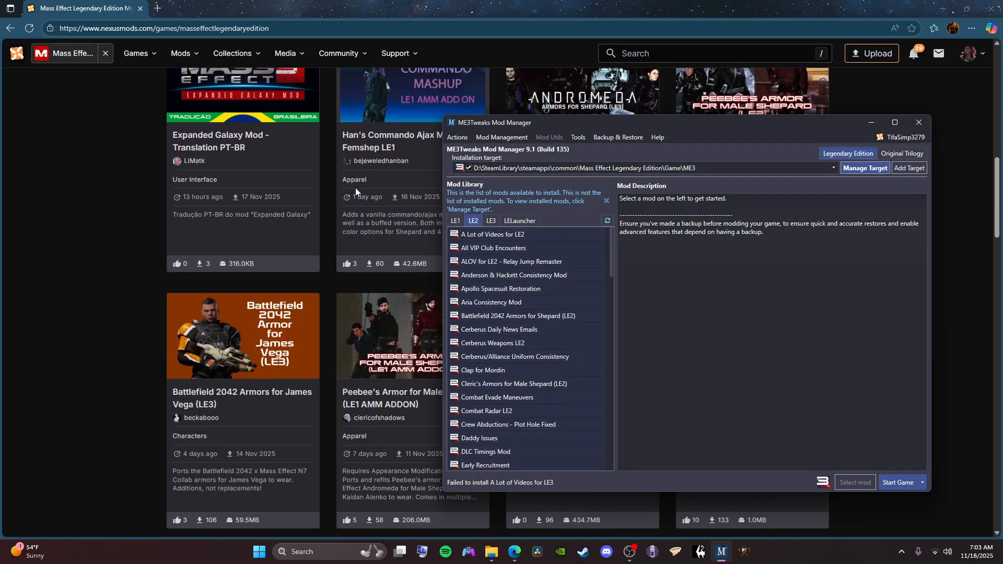
scroll(355, 187, "up", 4)
left_click(348, 177)
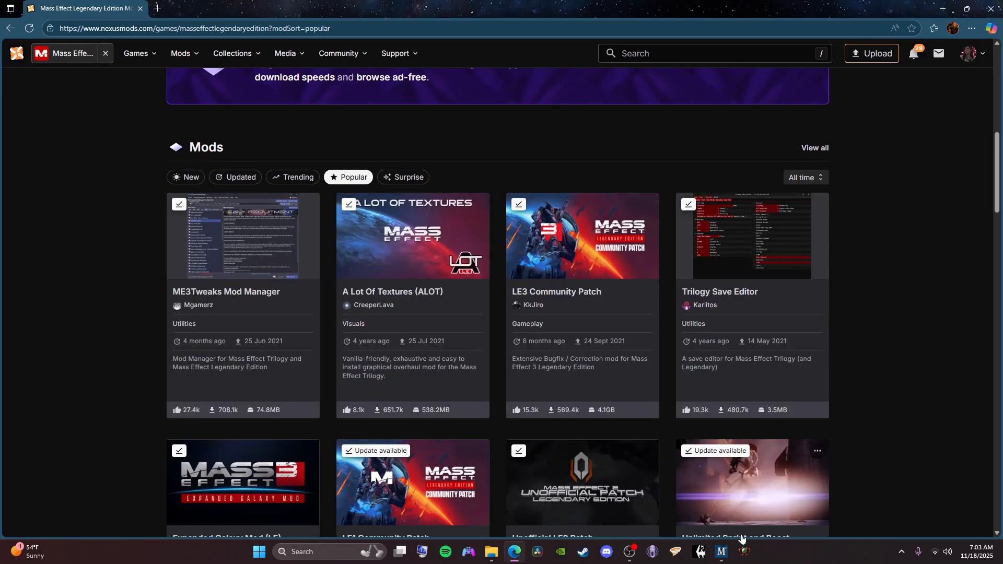
Find A Lot Of Videos (ALOV) among the popular mods, open its page and look through its downloadable files
left_click(721, 551)
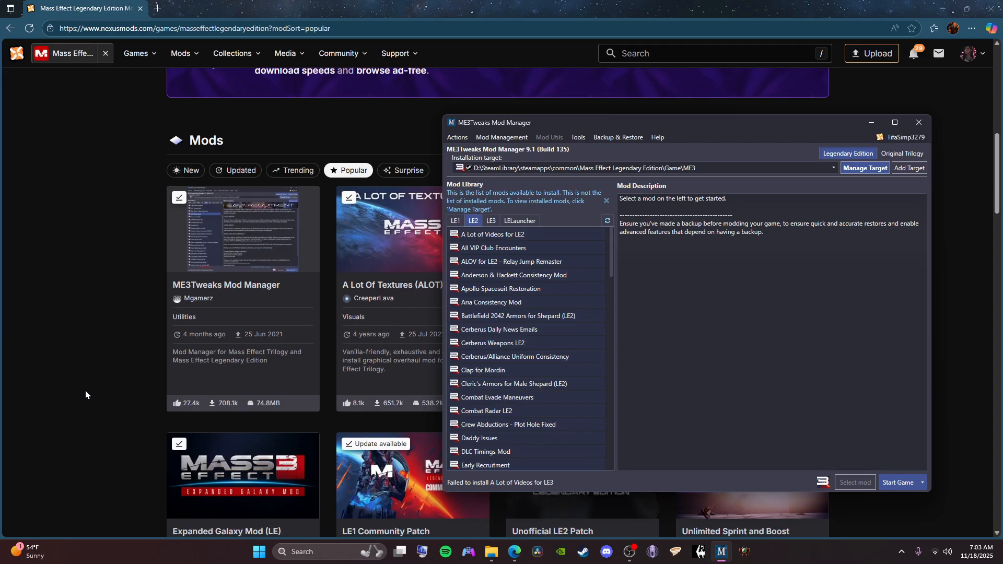
scroll(47, 348, "down", 5)
left_click(47, 348)
scroll(131, 351, "down", 4)
scroll(164, 353, "down", 3)
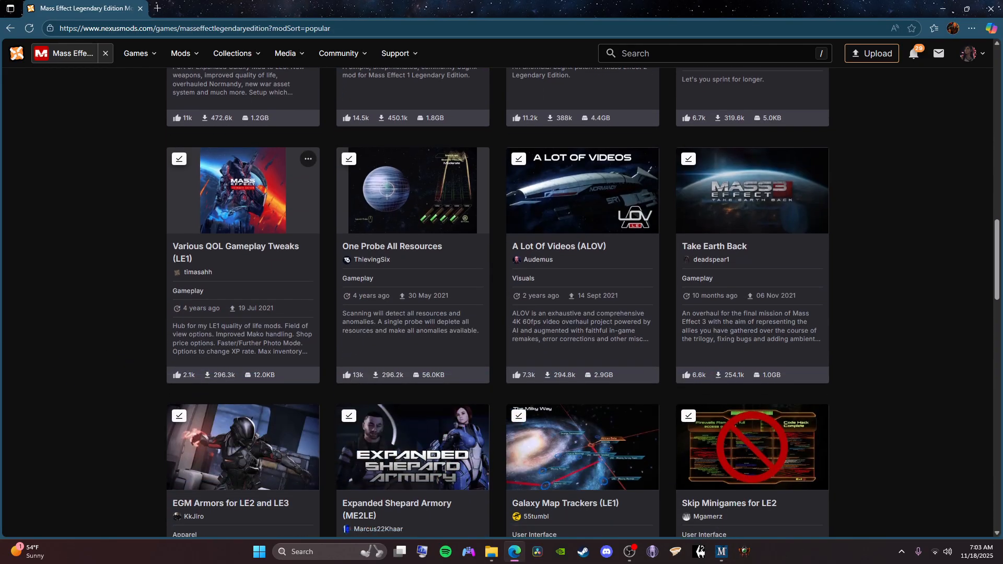
scroll(533, 258, "up", 4)
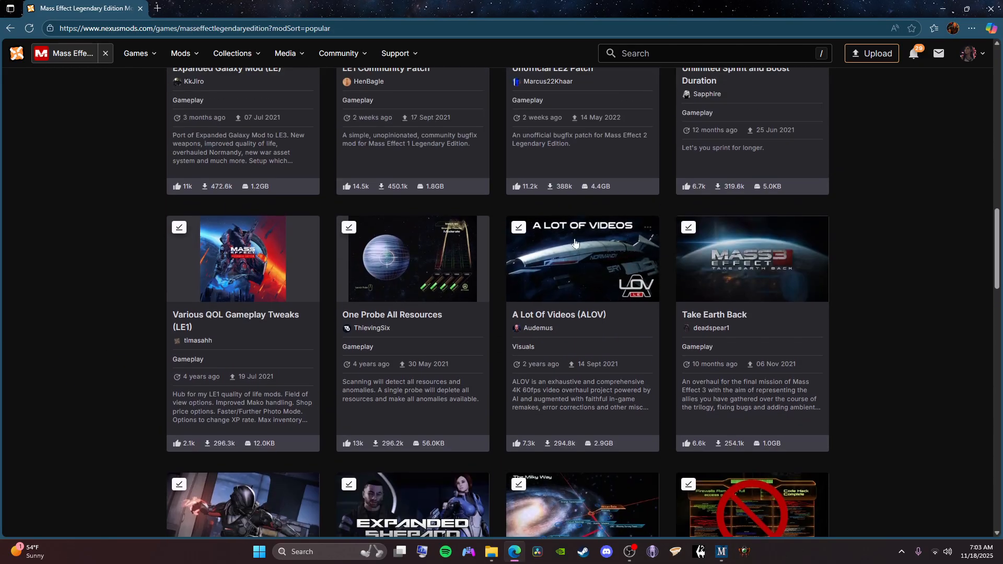
scroll(543, 282, "down", 1)
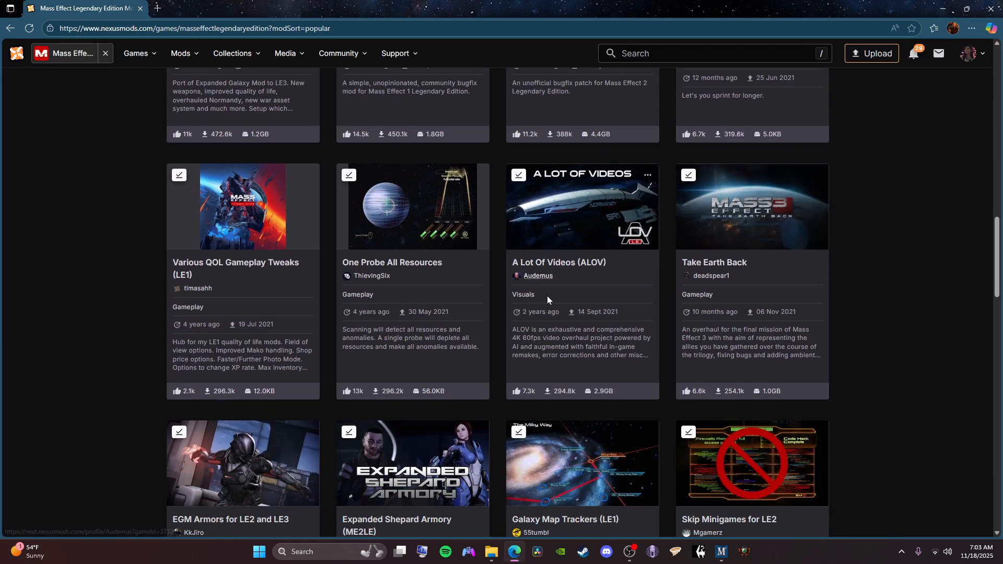
left_click(529, 246)
scroll(470, 429, "down", 4)
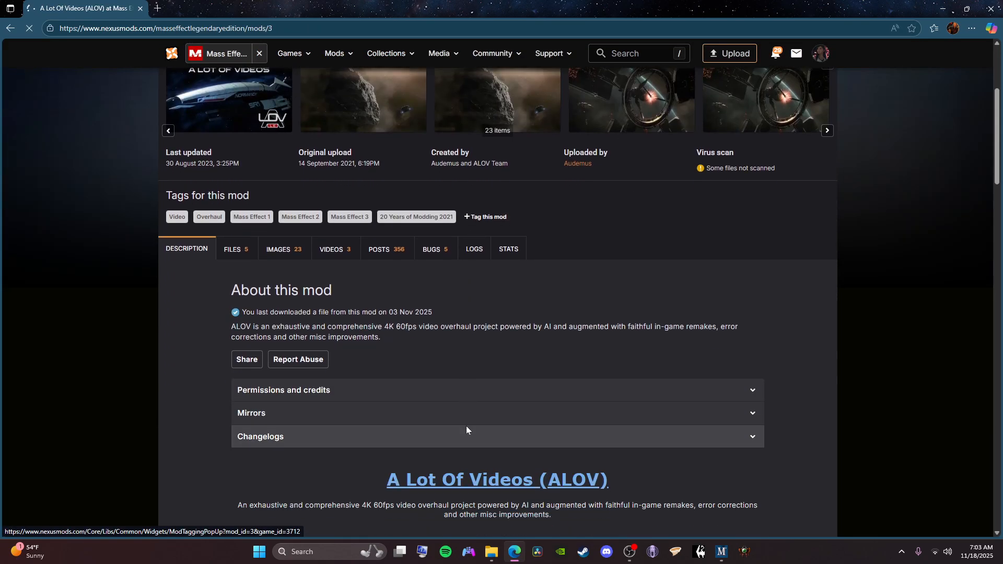
left_click(236, 249)
scroll(461, 317, "down", 6)
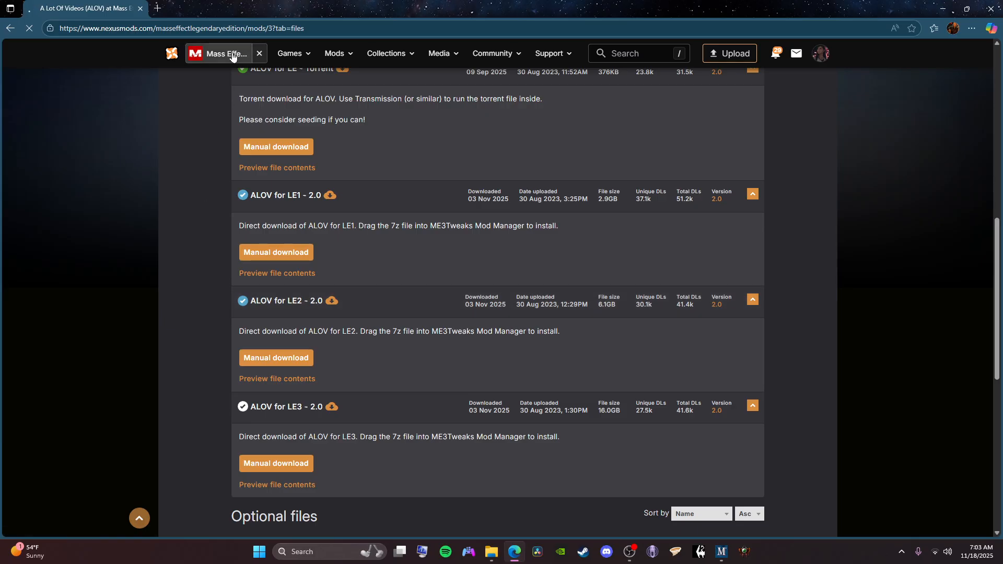
Return to the Mass Effect Legendary Edition main page on Nexus Mods and list the popular mods again
left_click(238, 47)
scroll(447, 325, "down", 7)
scroll(472, 370, "down", 4)
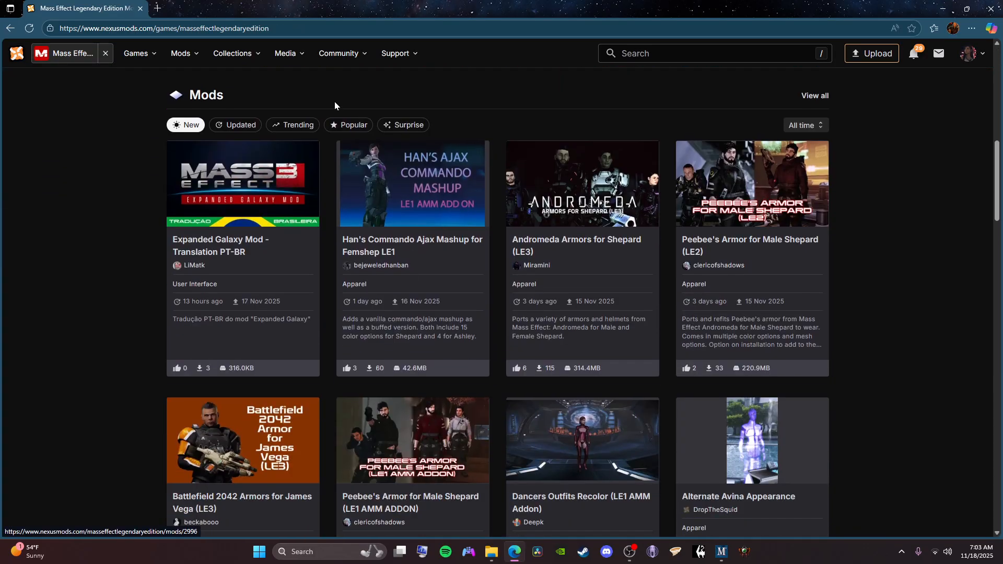
left_click(346, 125)
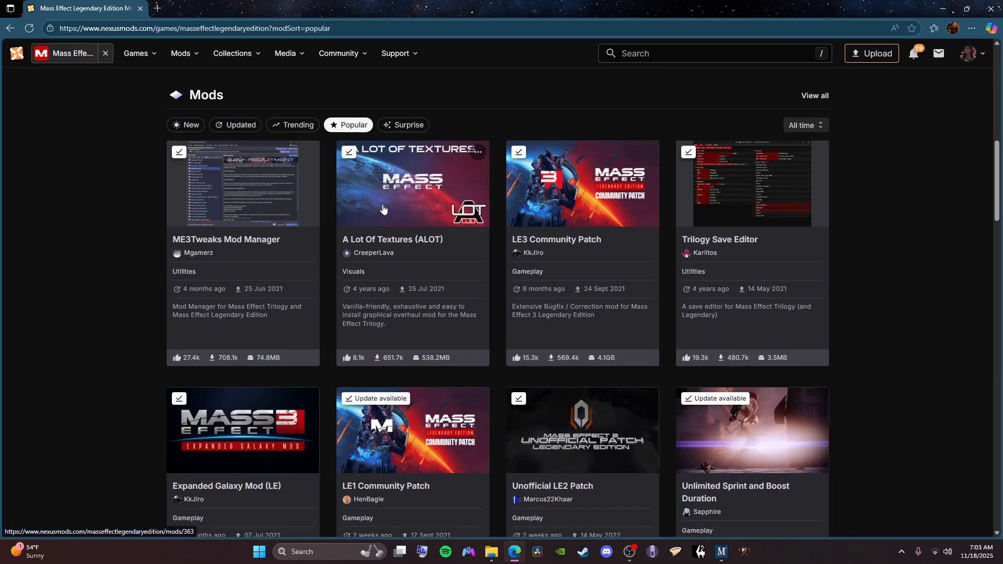
Open the A Lot Of Textures (ALOT) mod page and show its files
left_click(385, 210)
scroll(559, 345, "down", 3)
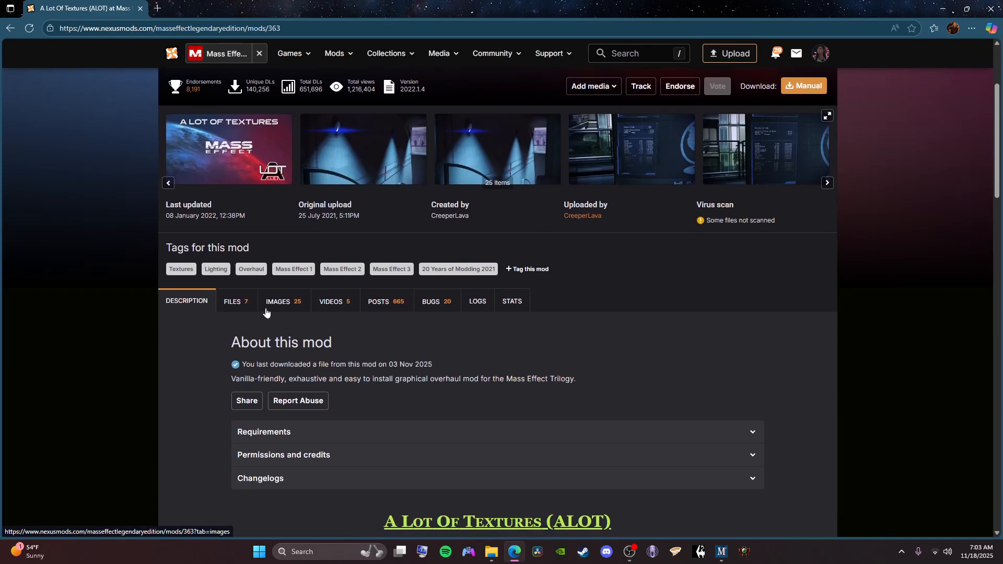
left_click(236, 300)
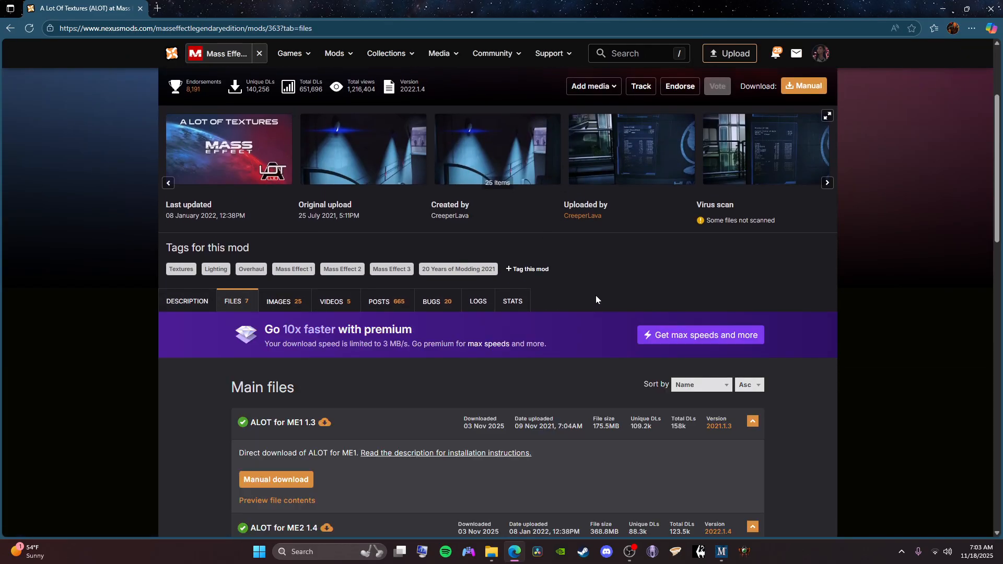
scroll(597, 296, "up", 2)
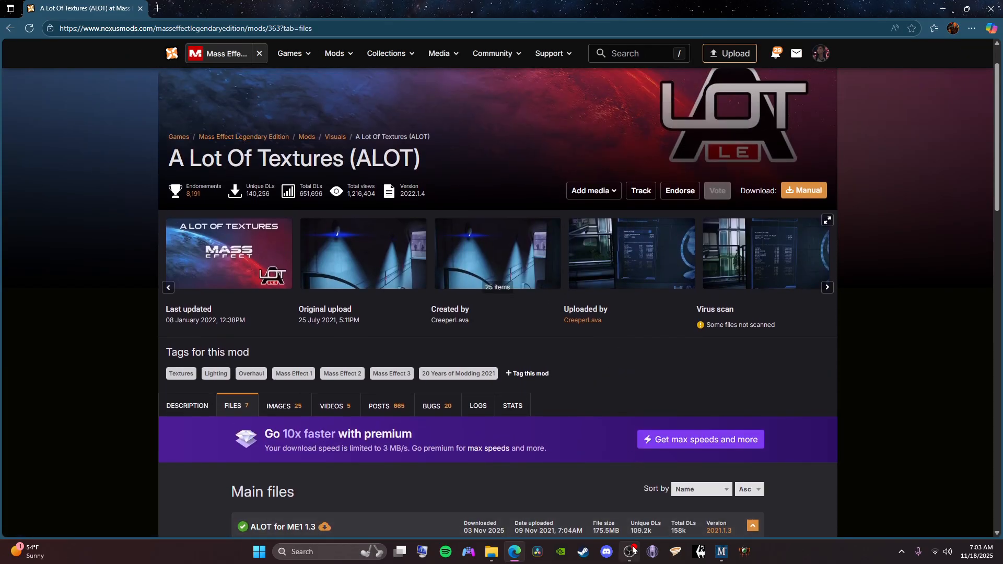
Switch to ME3Tweaks Mod Manager and look through the LE2 mods in the library
left_click(721, 551)
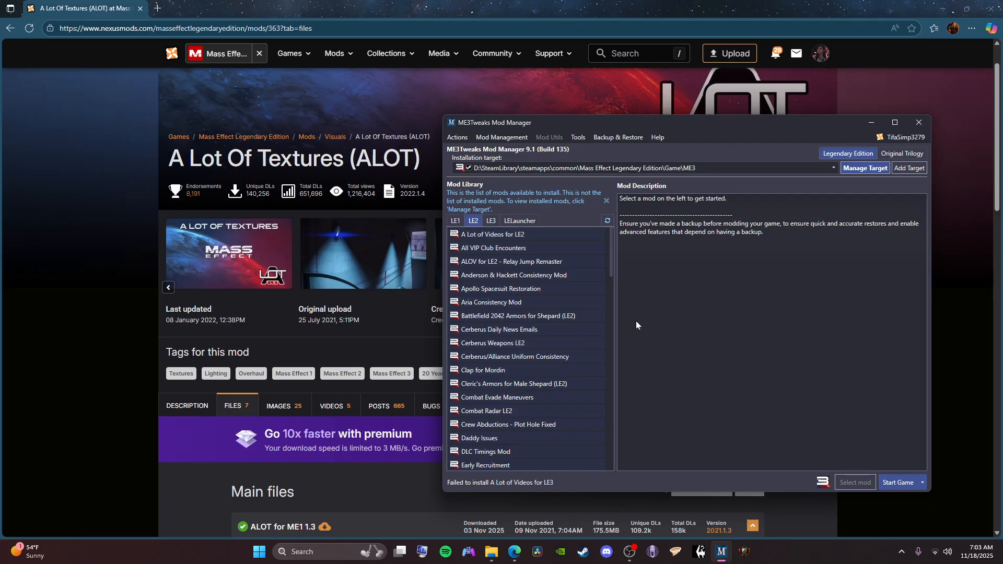
scroll(522, 370, "down", 3)
scroll(394, 444, "down", 1)
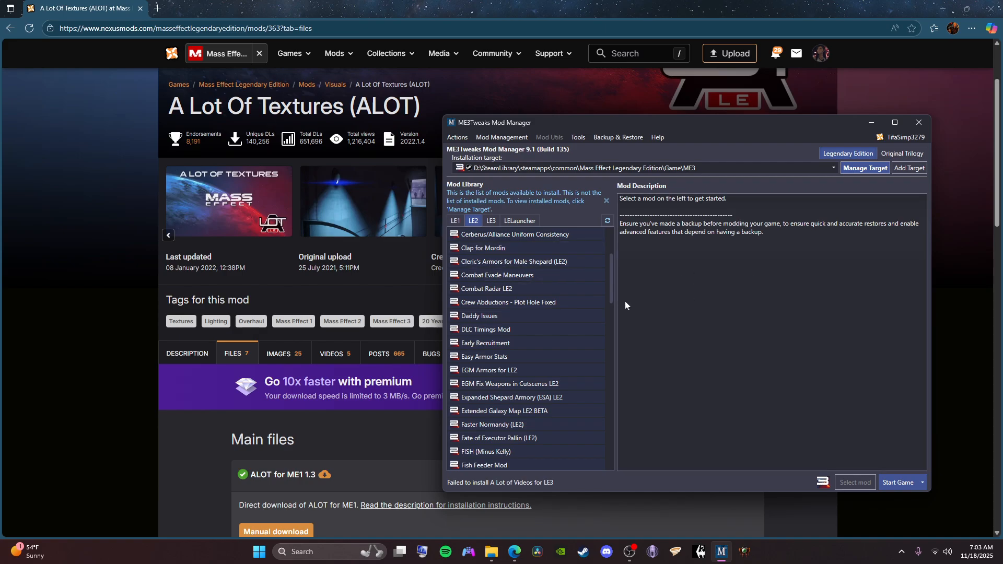
Preview the file contents of ALOT for ME2 1.4, highlight the file name, and switch back to ME3Tweaks Mod Manager
scroll(401, 438, "down", 4)
scroll(283, 353, "down", 2)
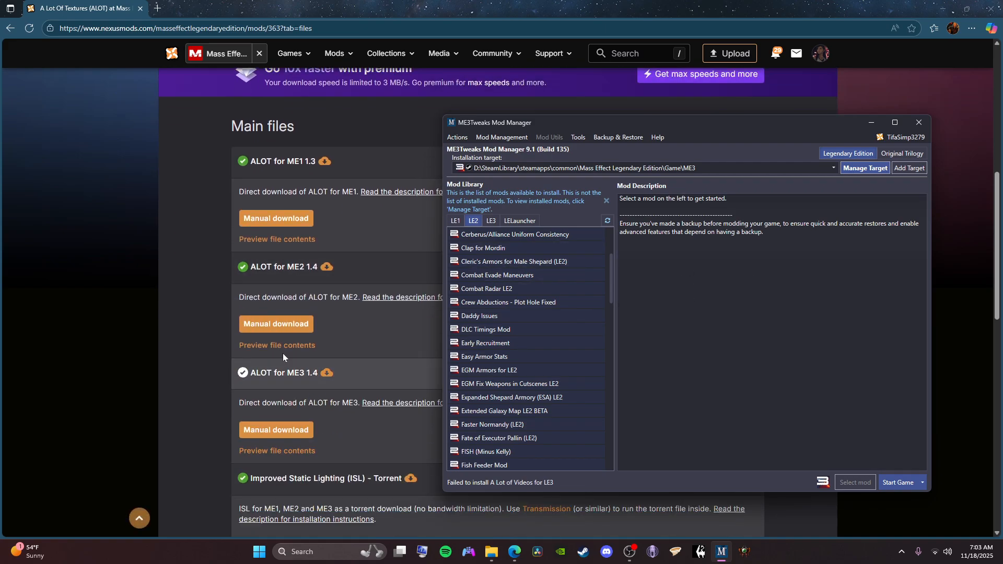
left_click(277, 345)
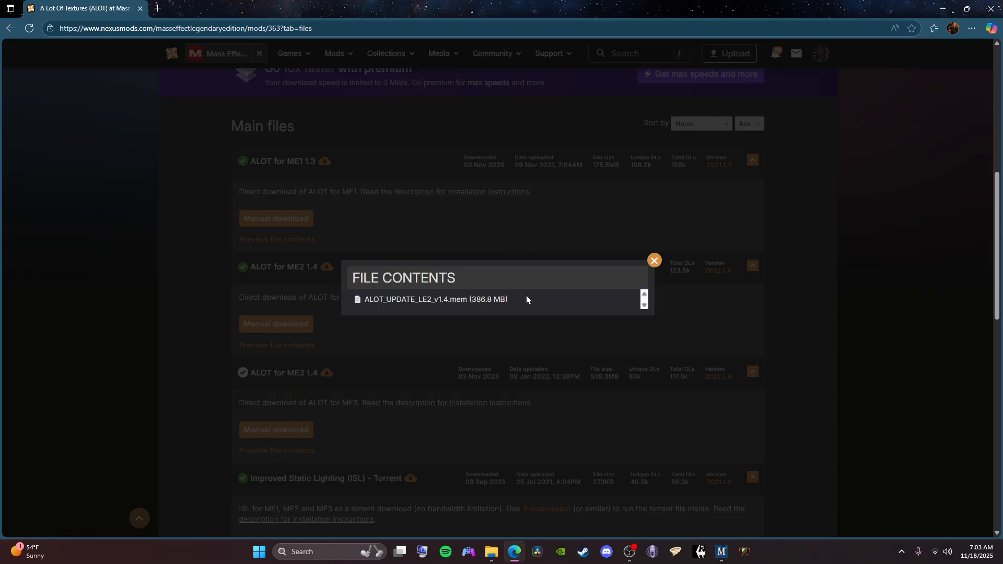
left_click_drag(365, 300, 472, 302)
left_click(496, 277)
left_click(562, 302)
left_click(717, 558)
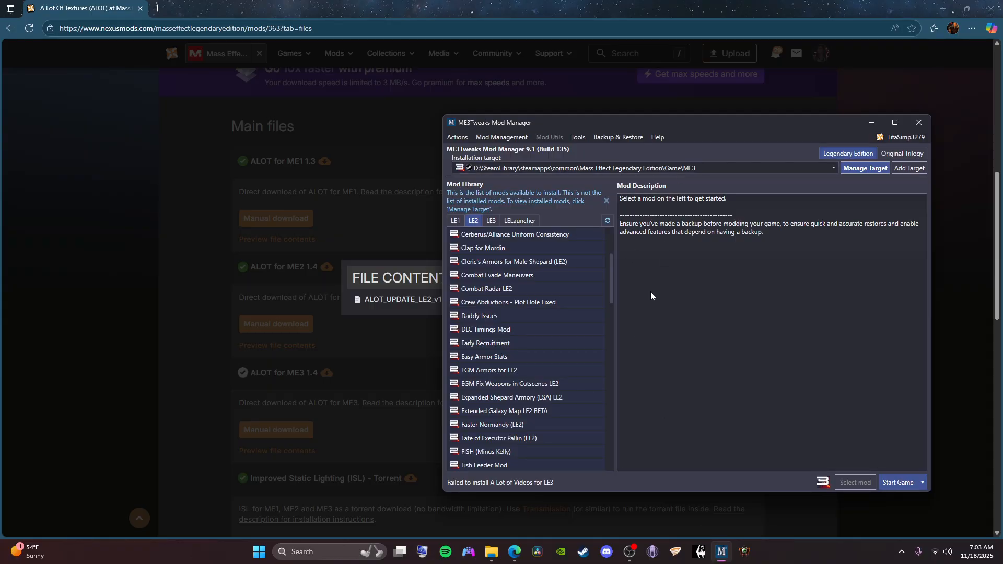
Launch Mass Effect Modder for Legendary Edition, and open the LE2 folder under Mass Effect mods > Textures in File Explorer
left_click(584, 140)
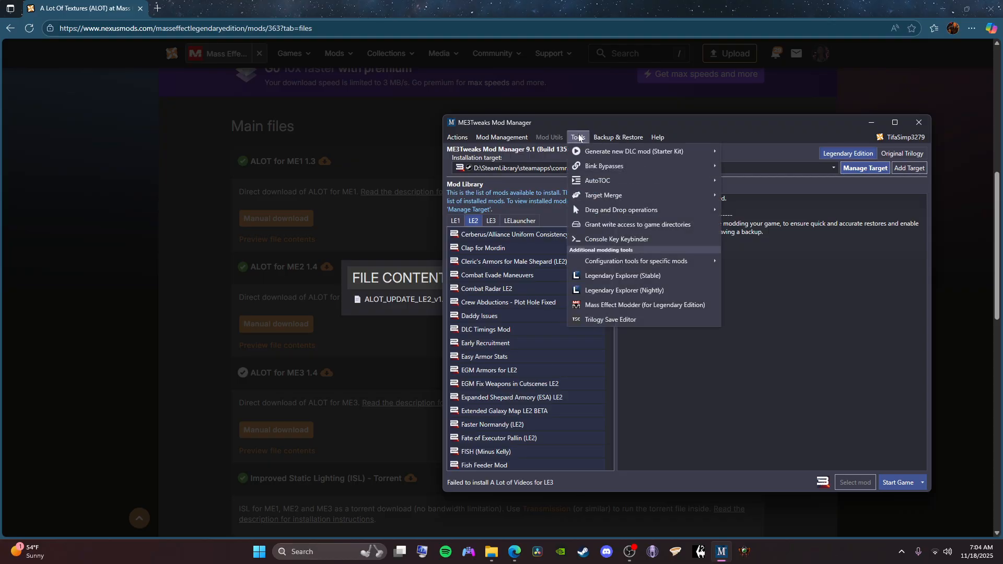
left_click(704, 309)
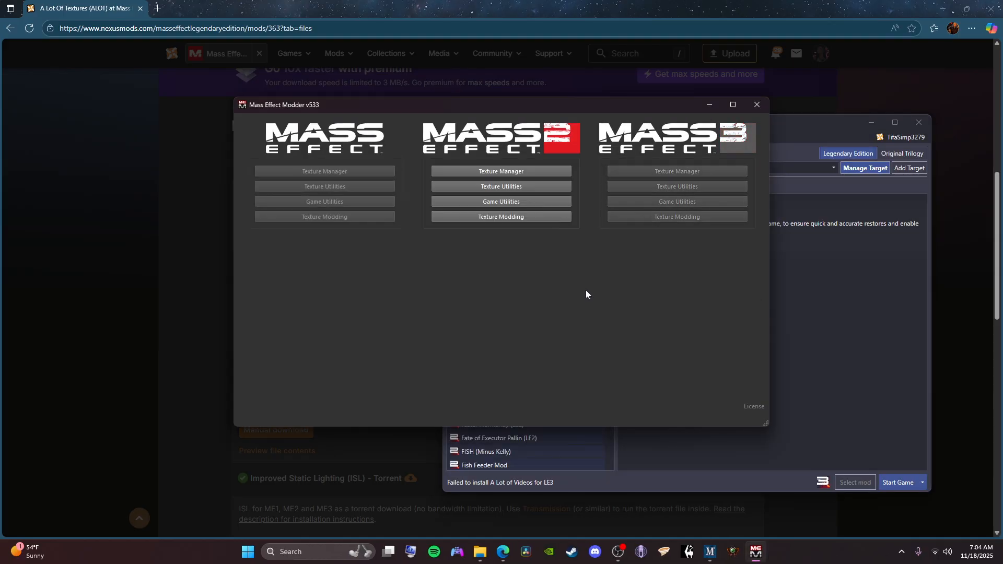
left_click(479, 552)
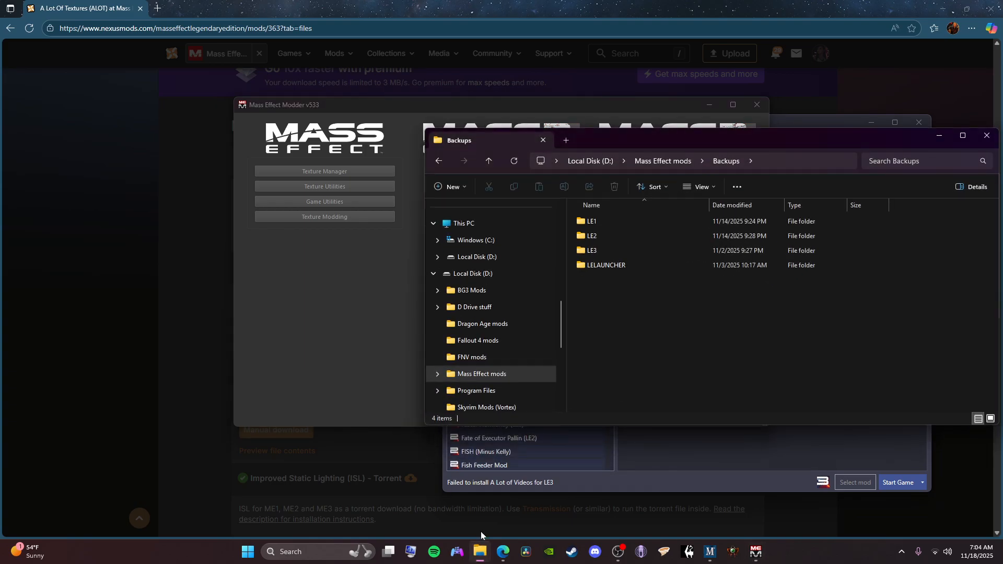
left_click(664, 159)
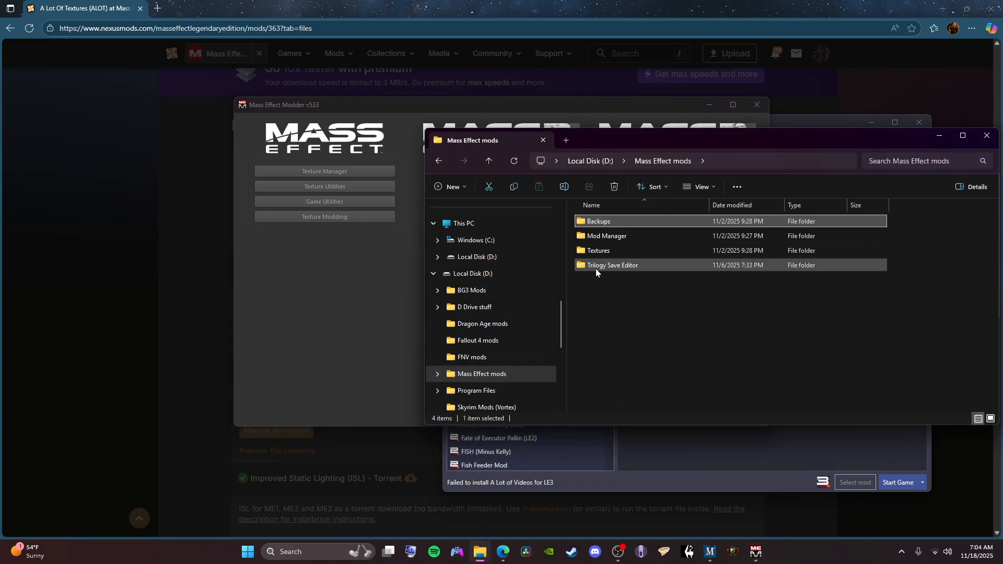
double_click(630, 249)
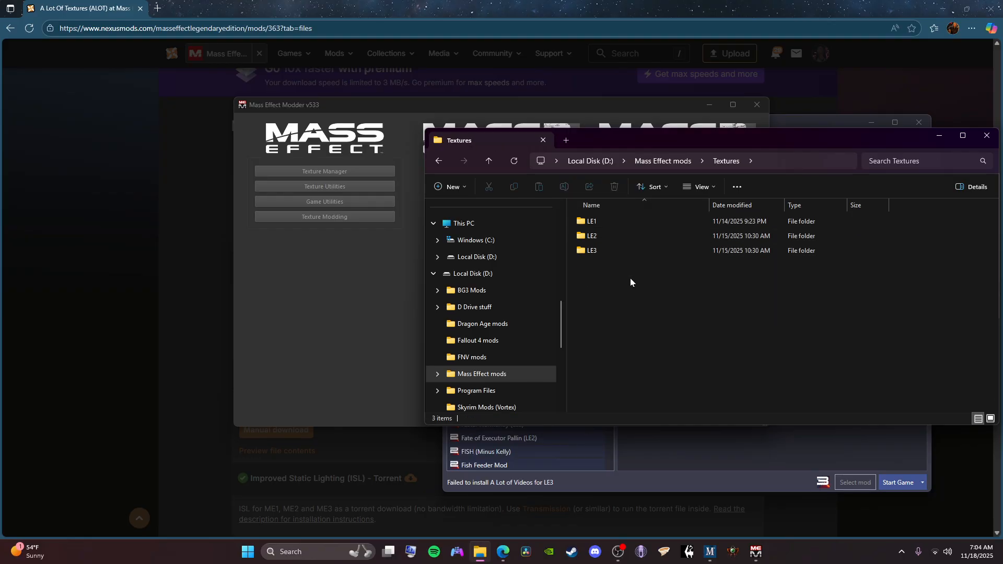
double_click(610, 237)
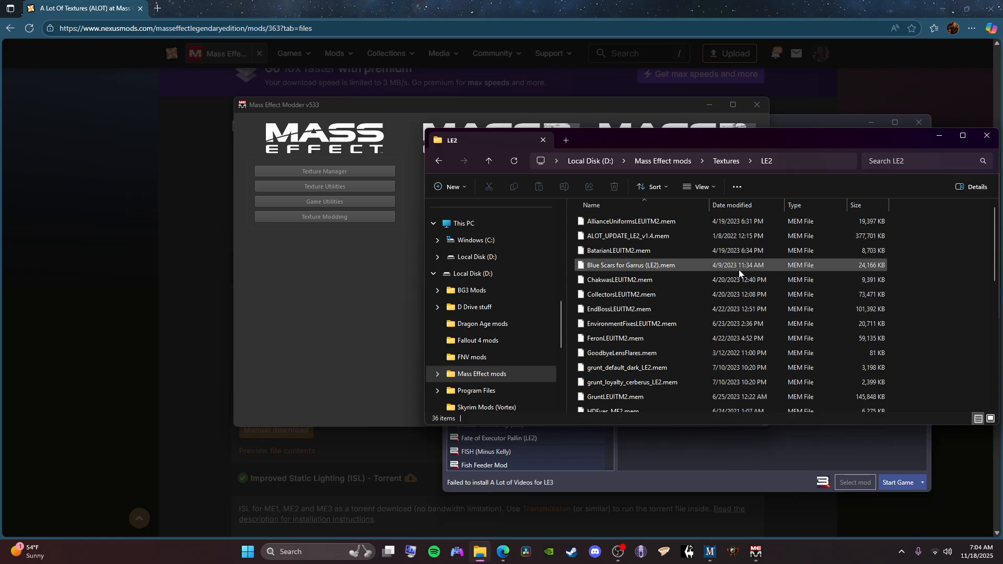
Look through the MEM texture files stored in the LE2 folder and show those in the LE3 folder
scroll(739, 270, "down", 5)
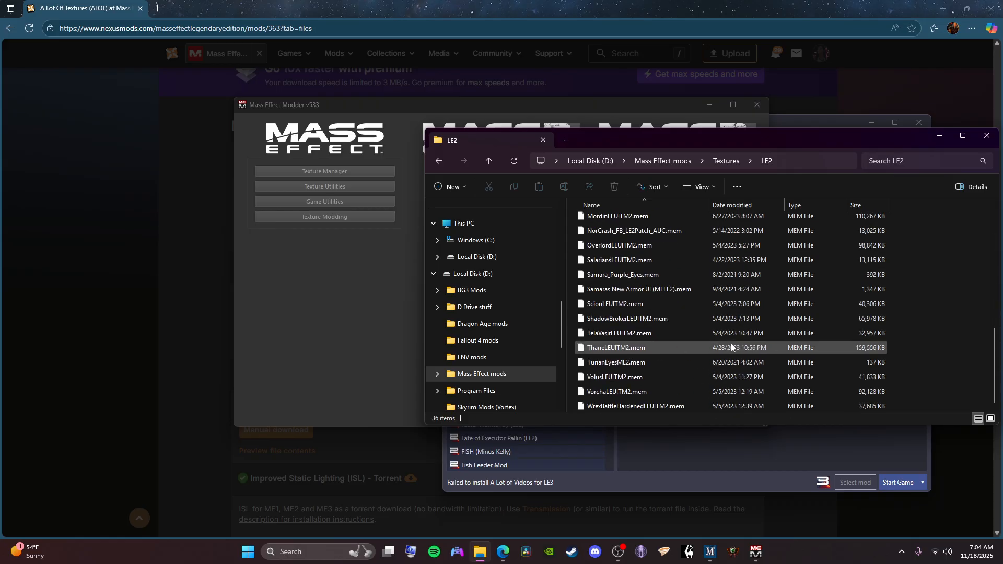
scroll(731, 343, "up", 5)
scroll(731, 346, "down", 7)
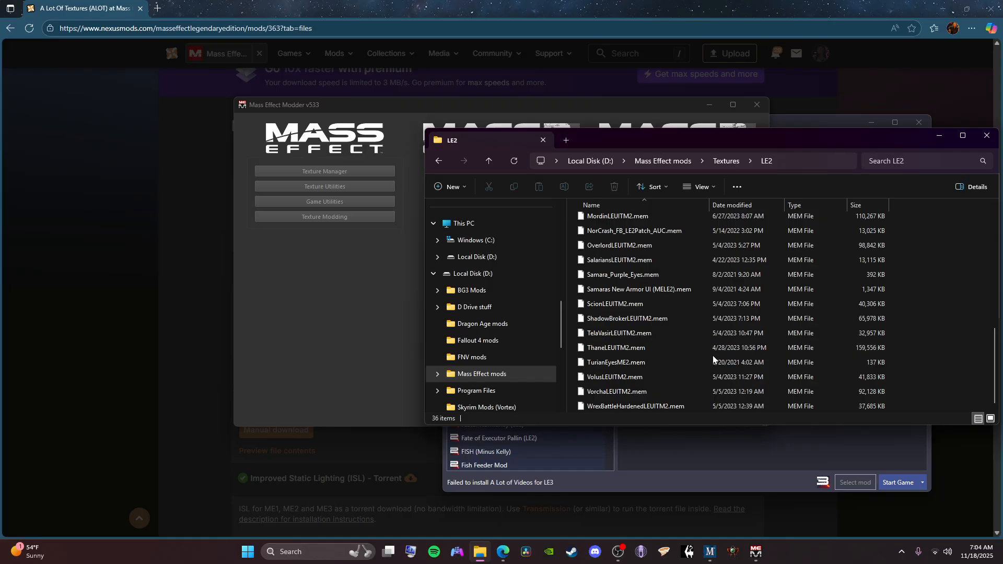
scroll(679, 402, "up", 7)
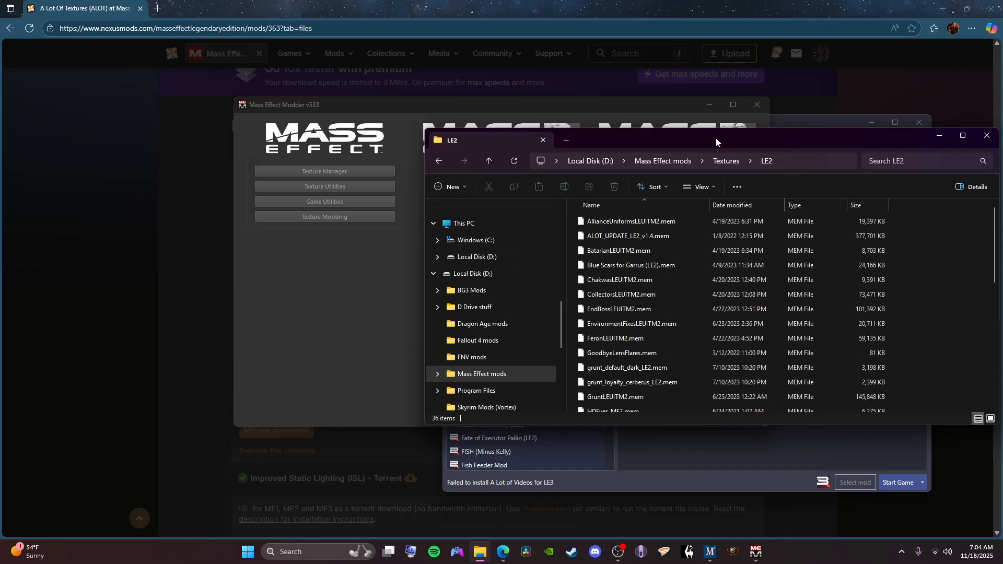
left_click_drag(799, 141, 623, 335)
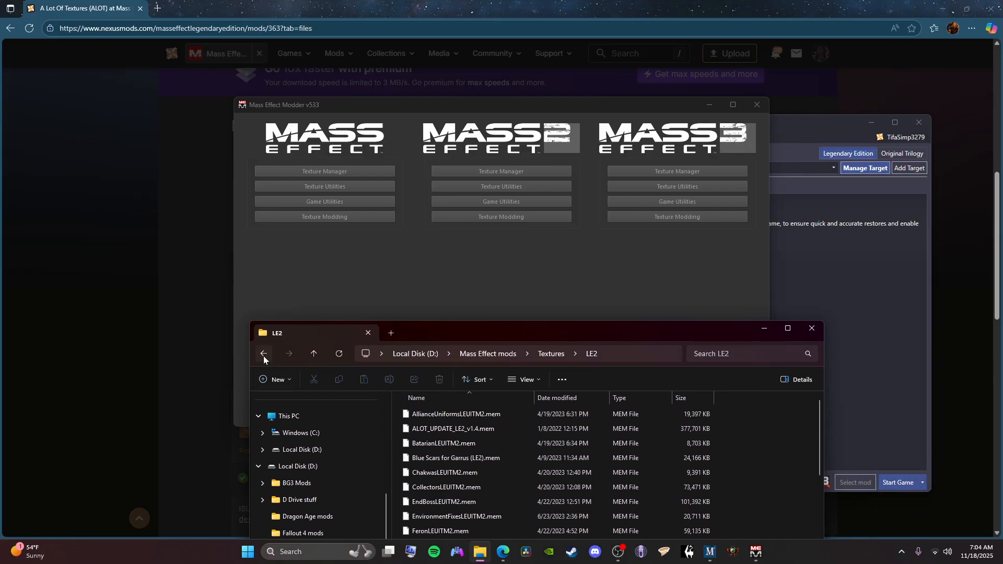
left_click(264, 354)
left_click(419, 443)
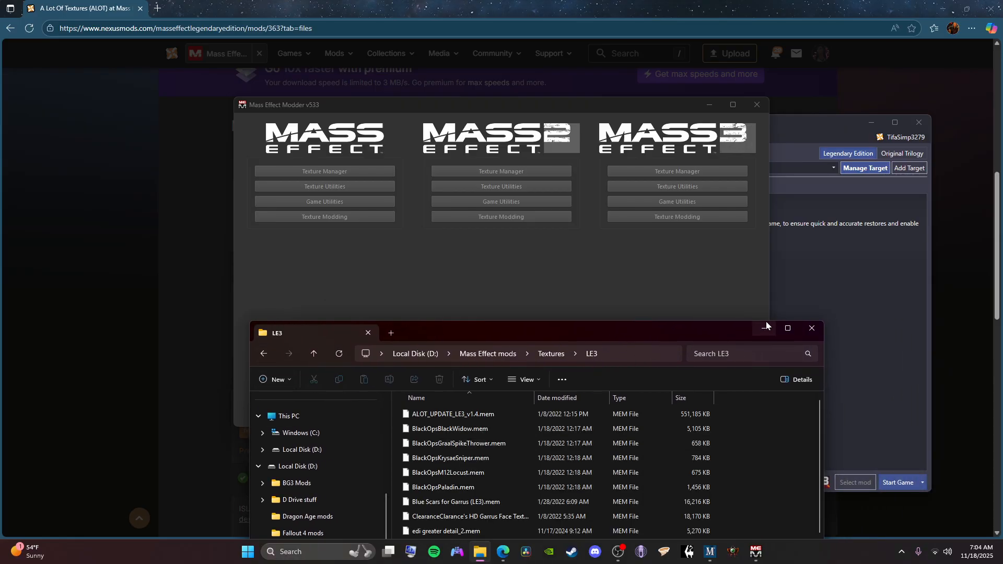
Open the Install Texture Mods tool for Mass Effect 3 in Mass Effect Modder and acknowledge the important information notice
left_click(673, 280)
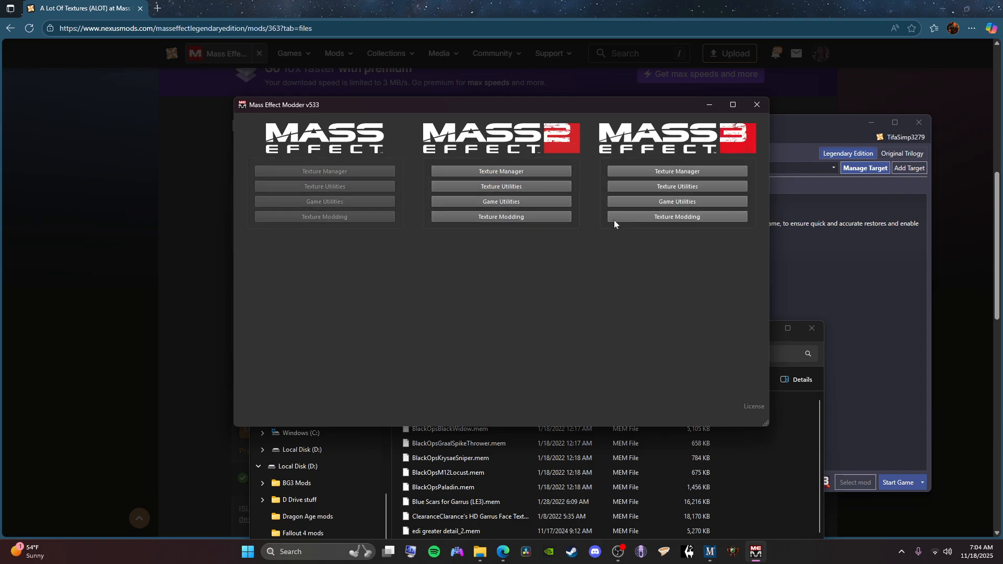
left_click(678, 216)
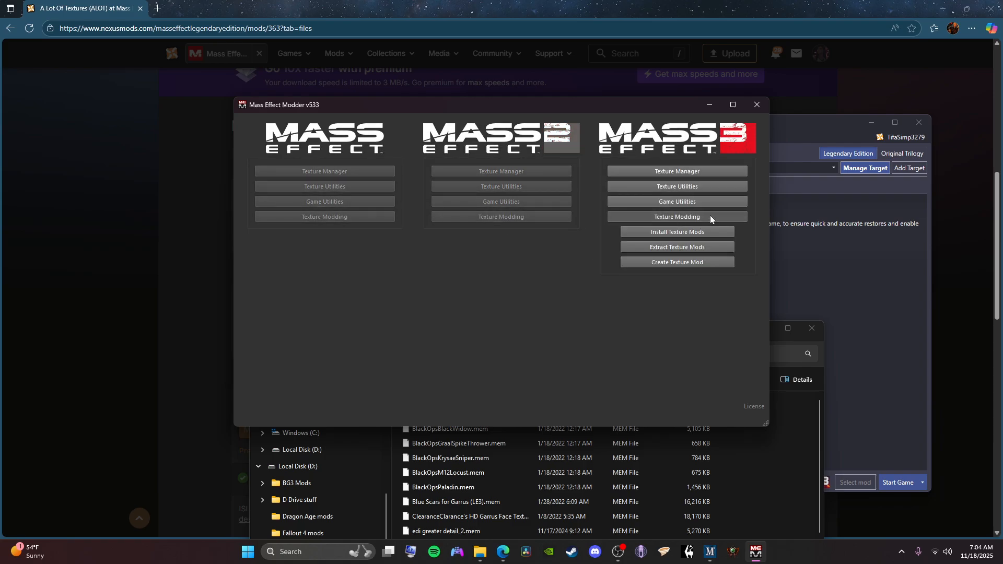
left_click(710, 230)
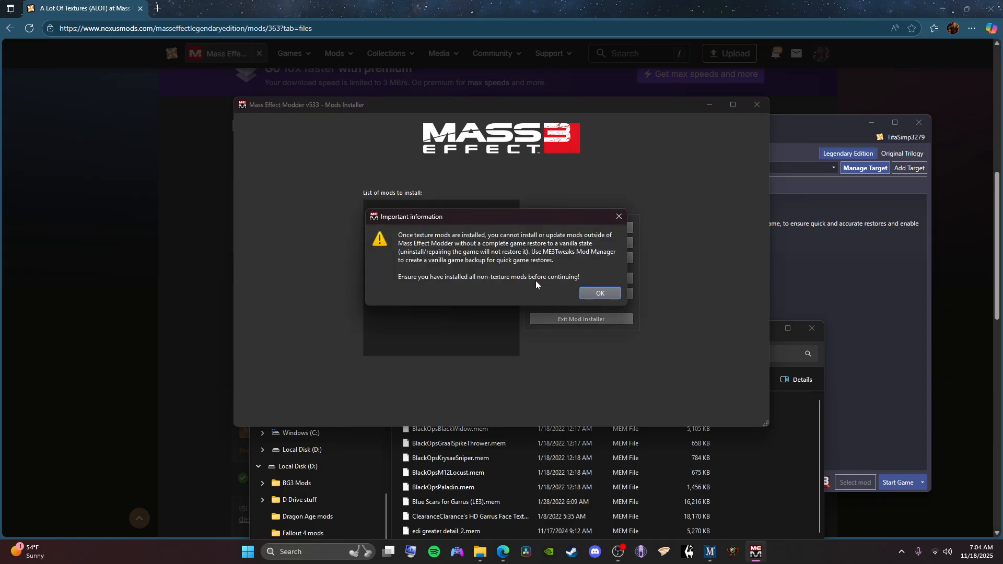
left_click(593, 294)
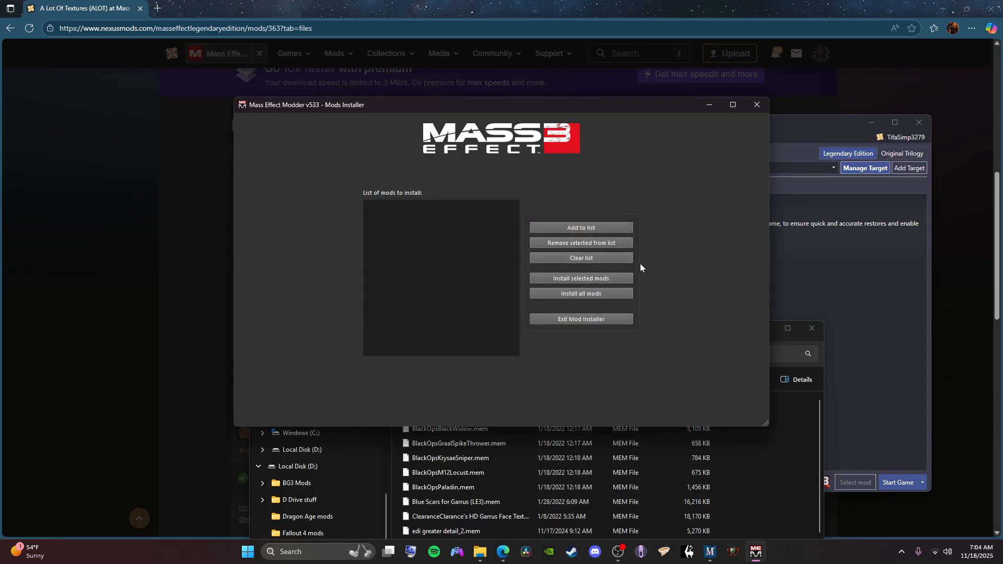
Add all MEM files from the Mass Effect mods > Textures > LE3 folder to the list of mods to install
left_click(618, 227)
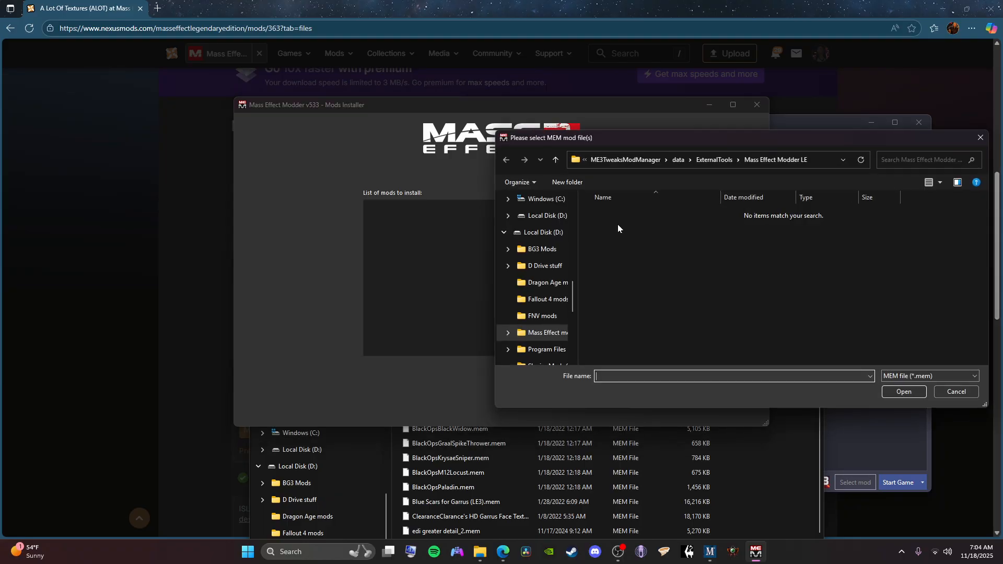
left_click(604, 160)
left_click(666, 160)
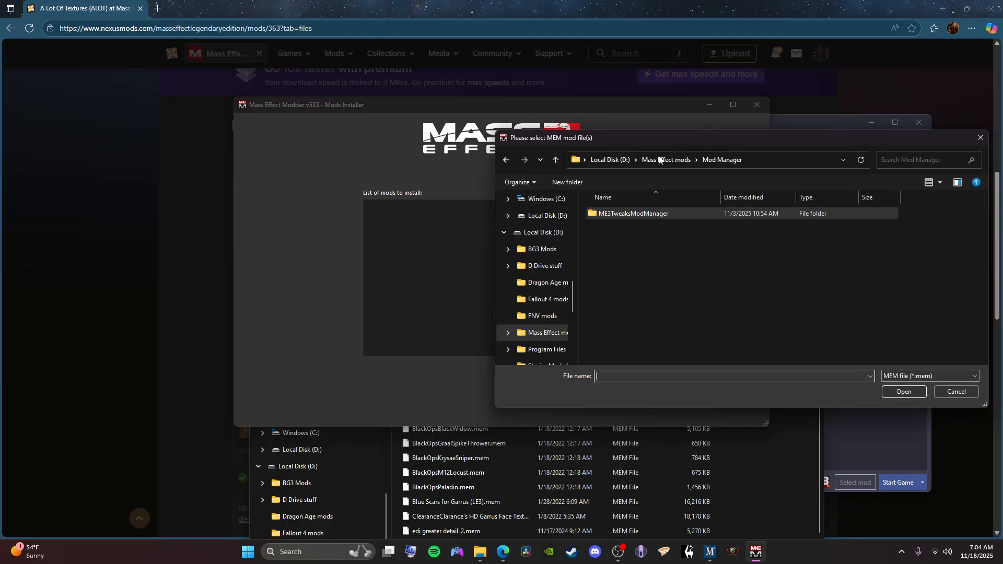
left_click(663, 160)
double_click(633, 244)
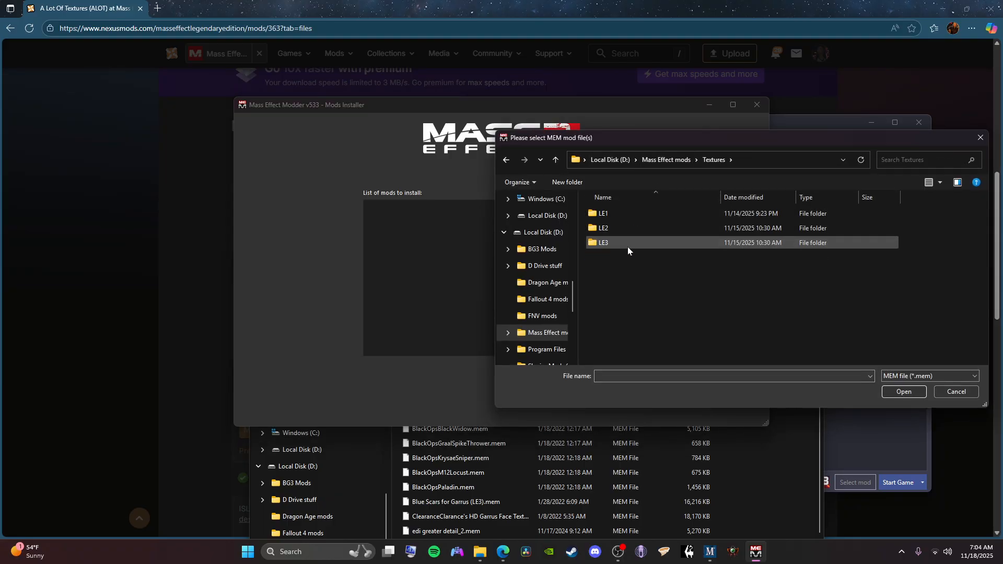
double_click(627, 244)
left_click_drag(586, 207, 705, 370)
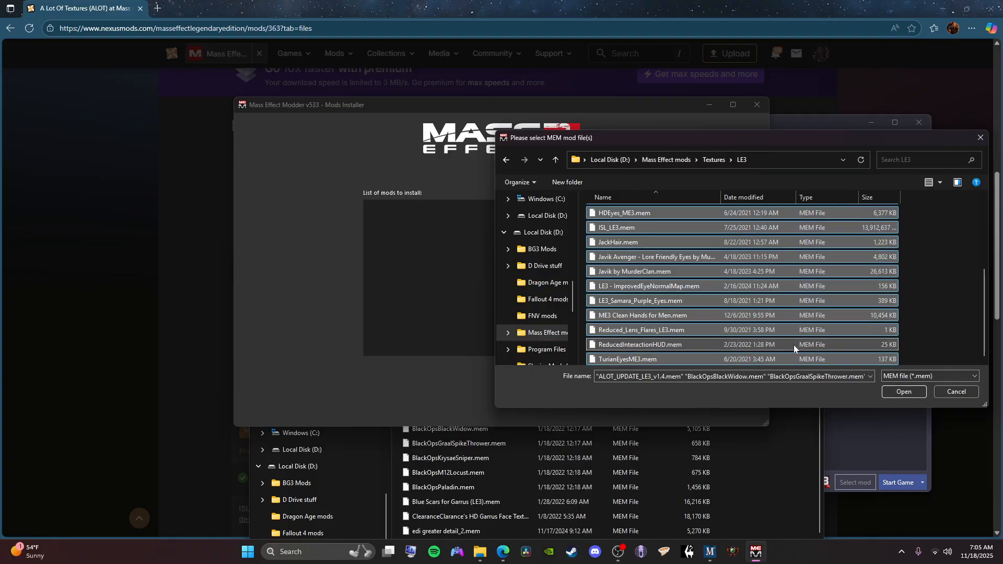
left_click(908, 393)
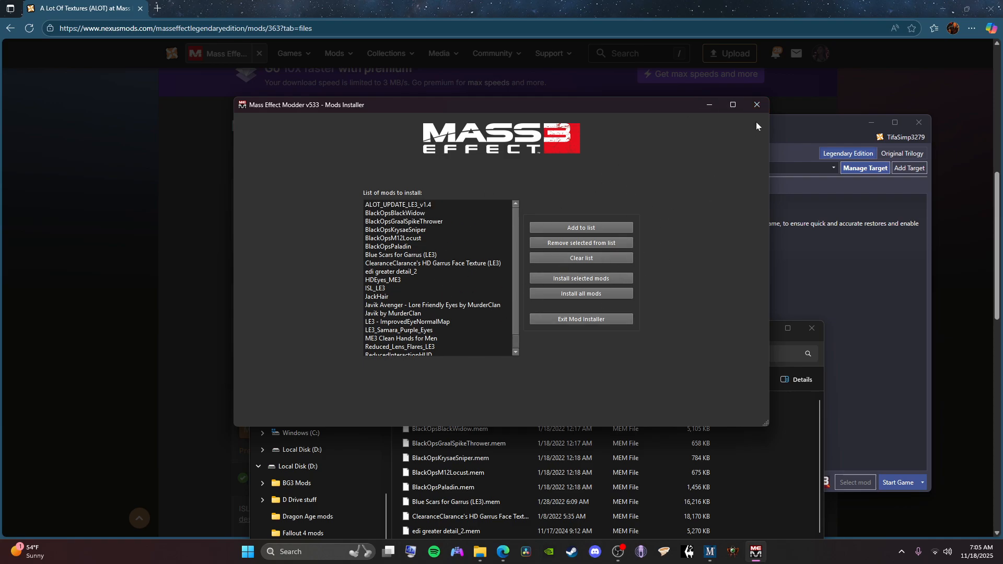
Close Mass Effect Modder and the LE3 folder window, and set the mod manager's installation target to Game\ME2
left_click(756, 106)
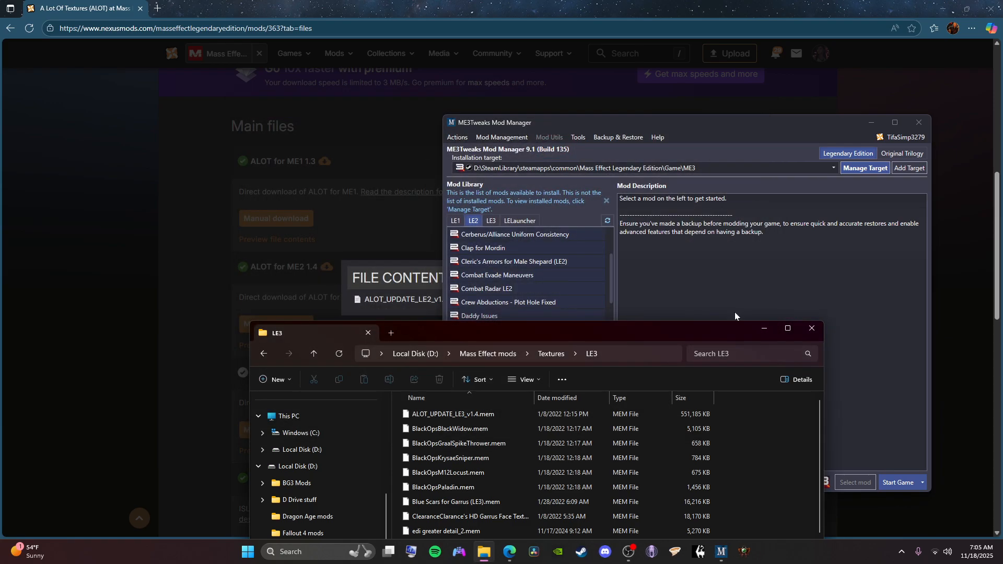
left_click(810, 335)
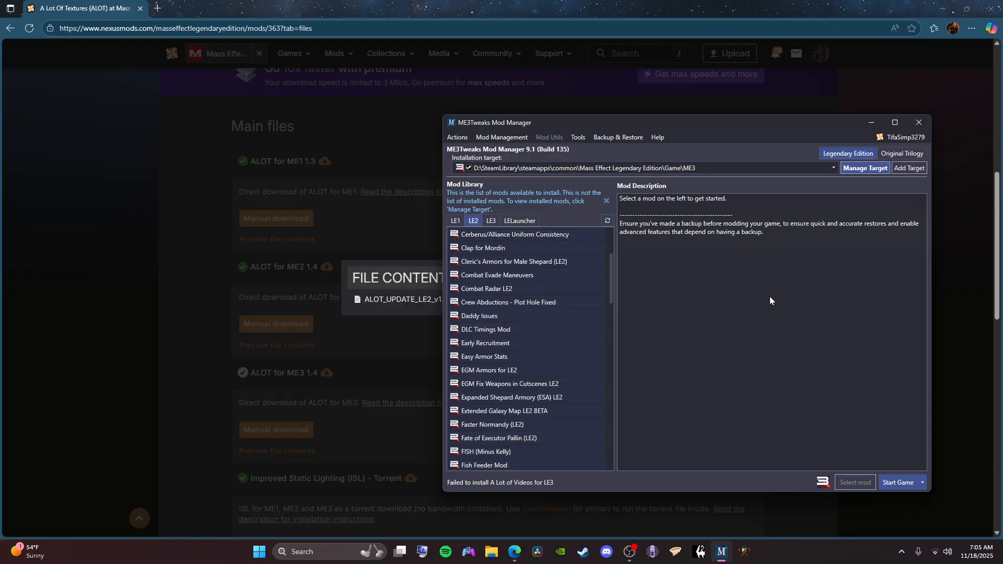
left_click(750, 166)
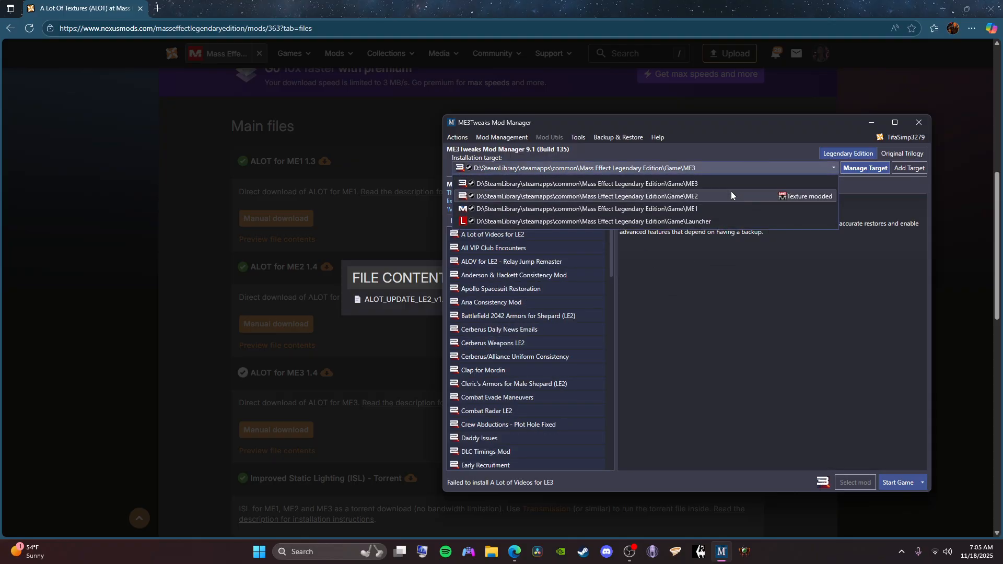
left_click(731, 195)
Show the backup and restore options, and look through the LE2 mods in the library
left_click(612, 137)
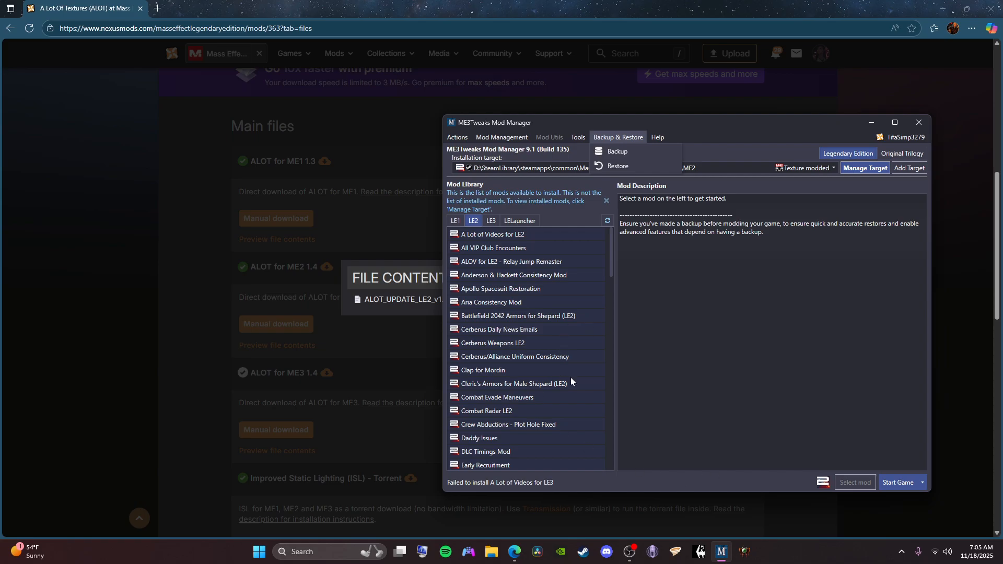
left_click(620, 135)
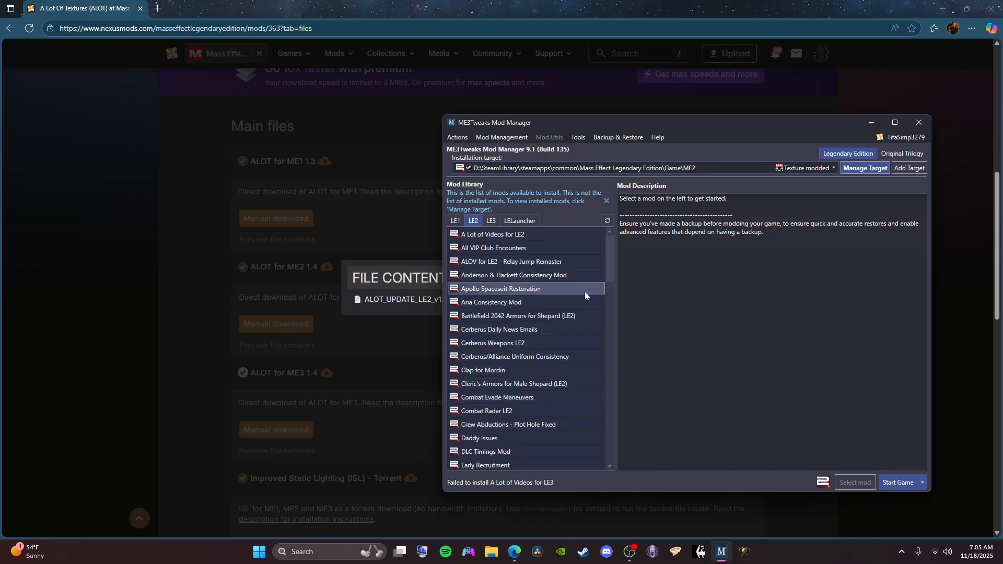
scroll(591, 306, "down", 5)
scroll(591, 308, "down", 1)
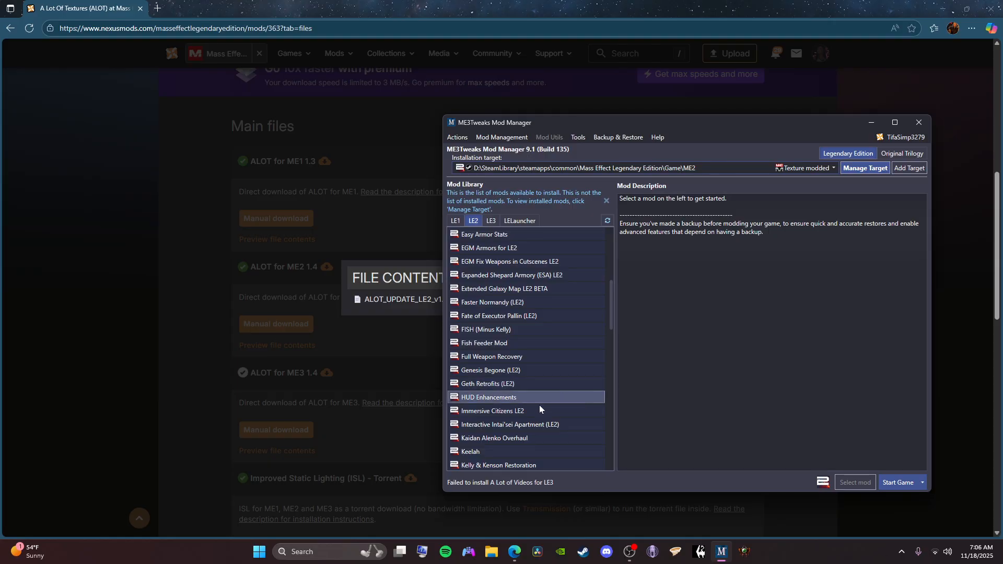
In File Explorer, open the Win64 binaries folder of ME1 inside the Mass Effect Legendary Edition Steam installation
left_click(491, 553)
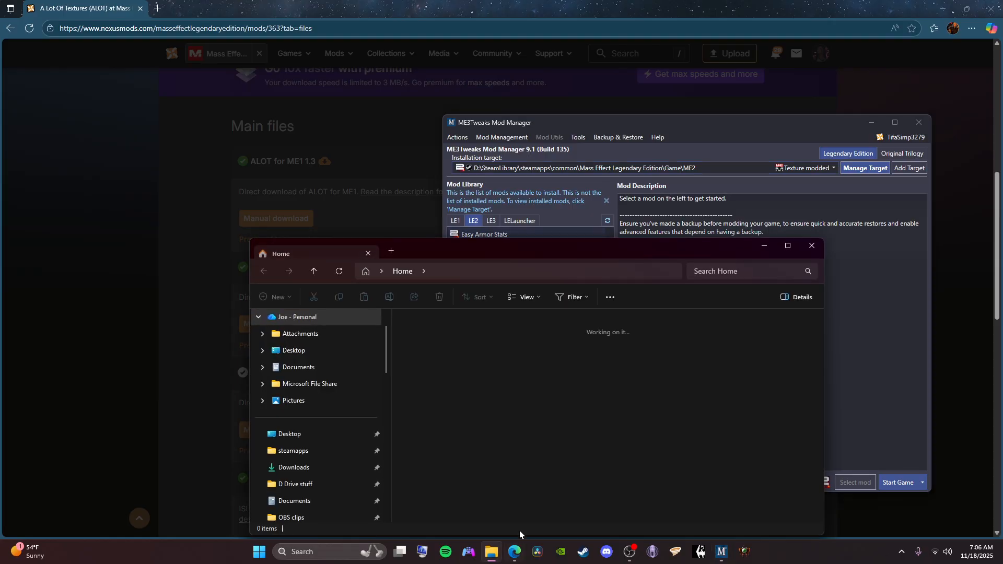
left_click(316, 452)
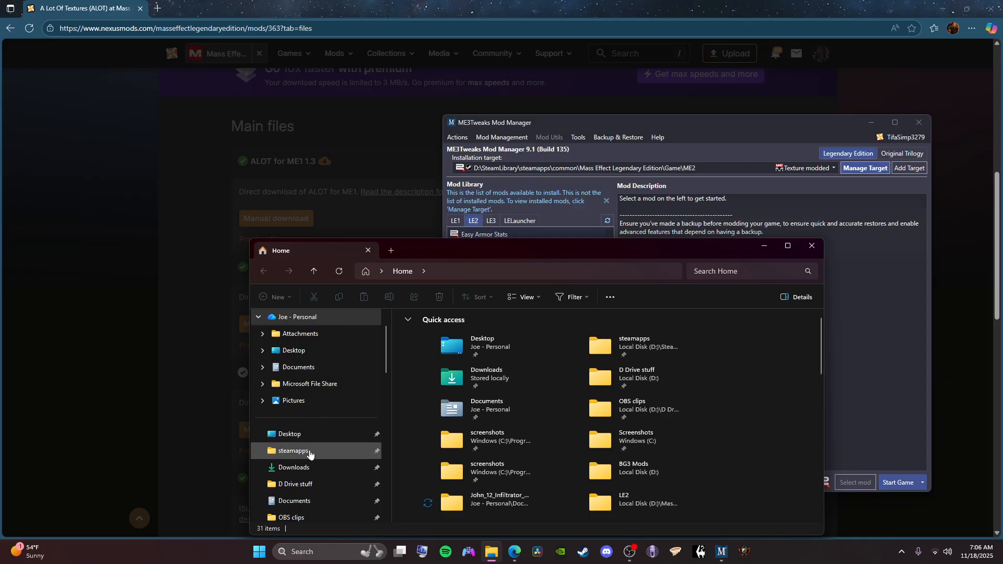
double_click(412, 332)
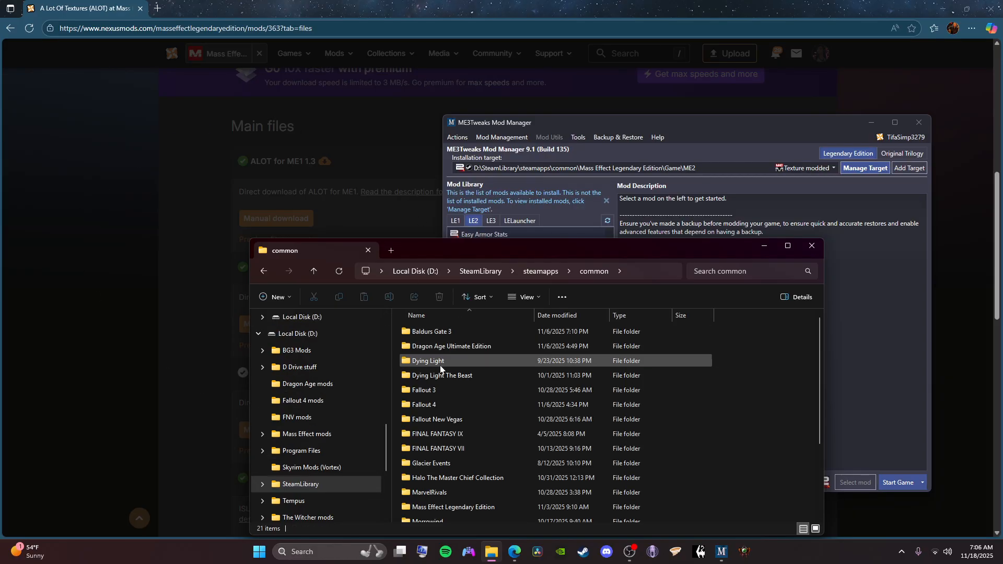
double_click(455, 506)
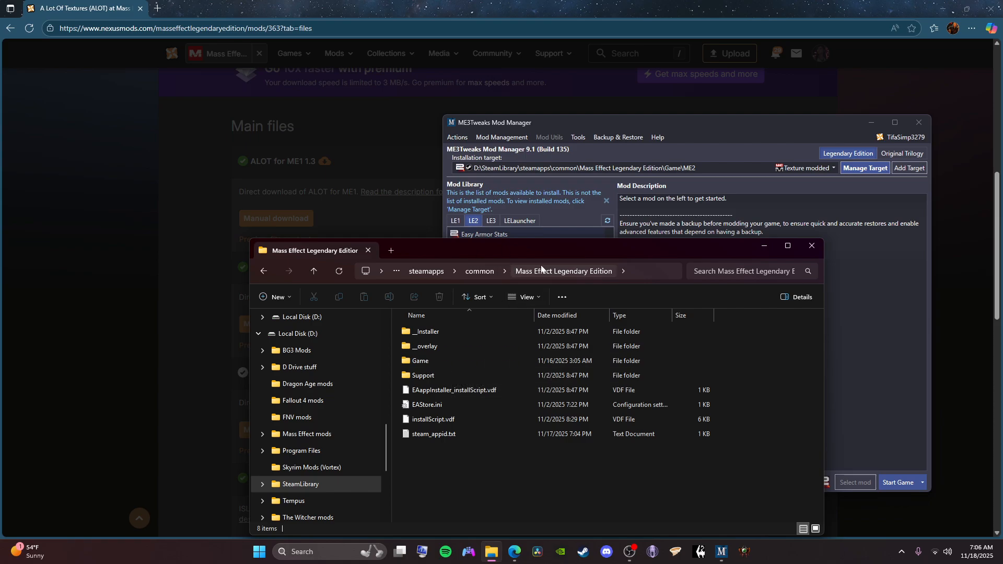
double_click(434, 361)
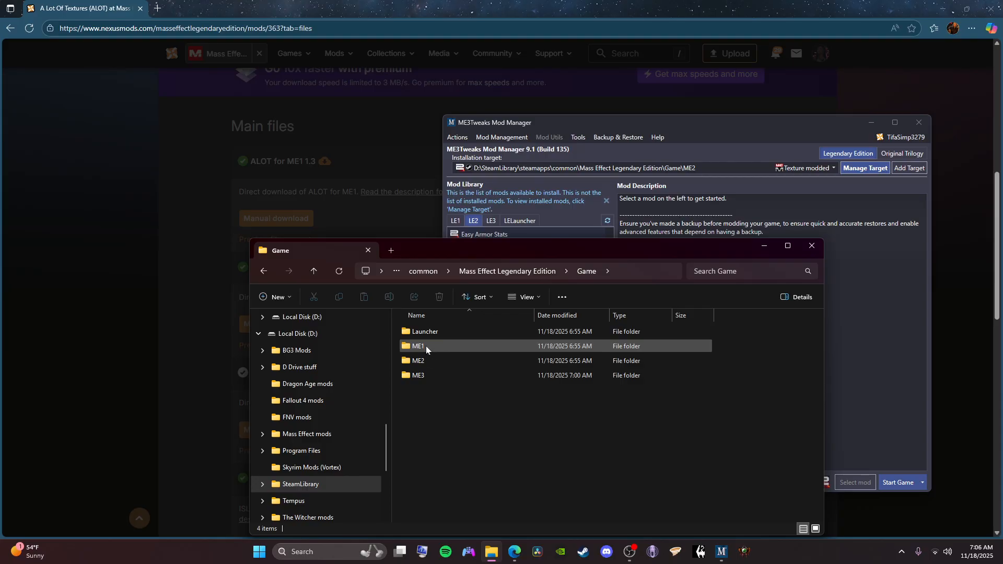
double_click(425, 345)
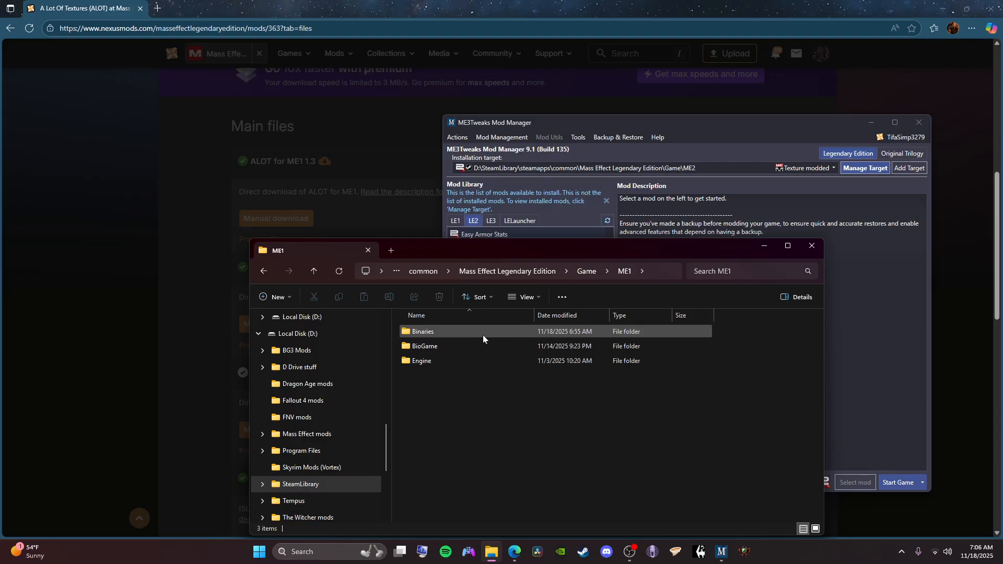
double_click(482, 334)
double_click(442, 332)
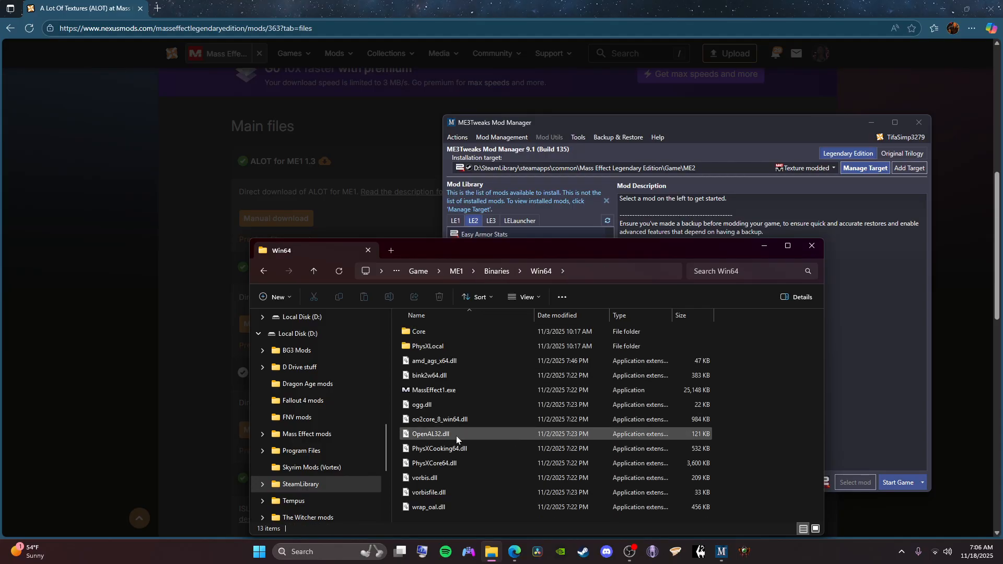
left_click_drag(531, 255, 519, 139)
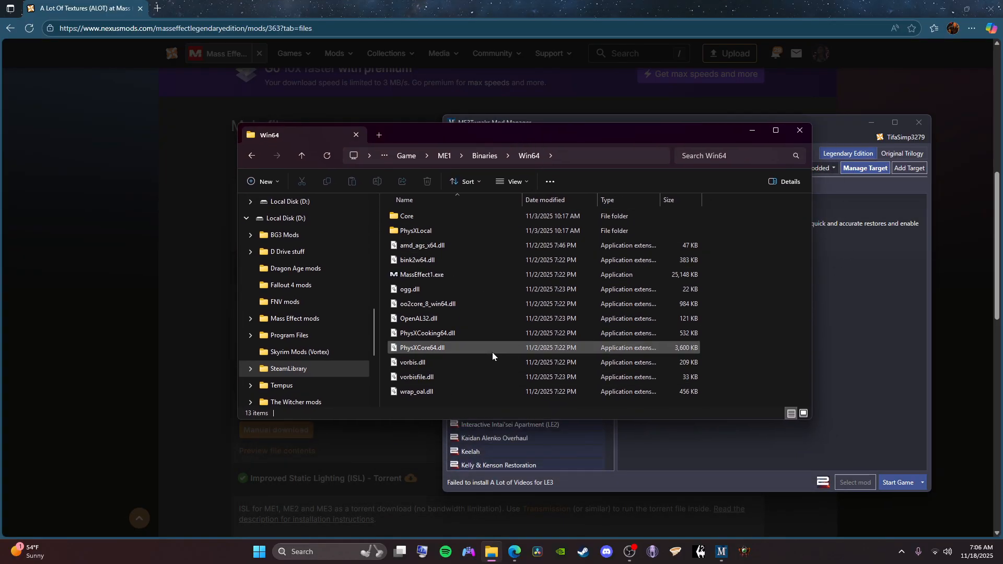
Open the Win64 binaries folder of ME2, look through its ReShade files, and minimize the folder window
left_click(407, 156)
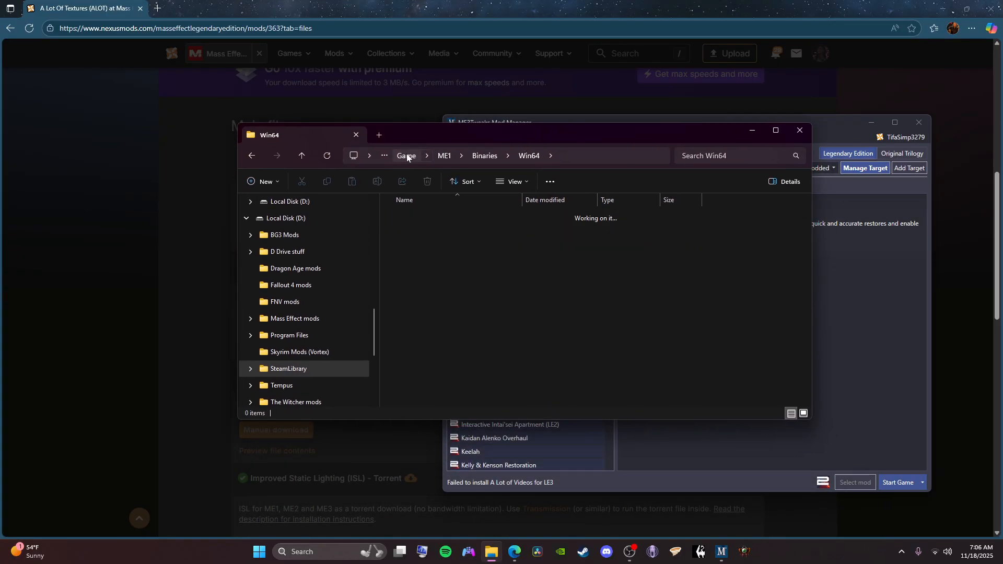
double_click(428, 242)
double_click(420, 212)
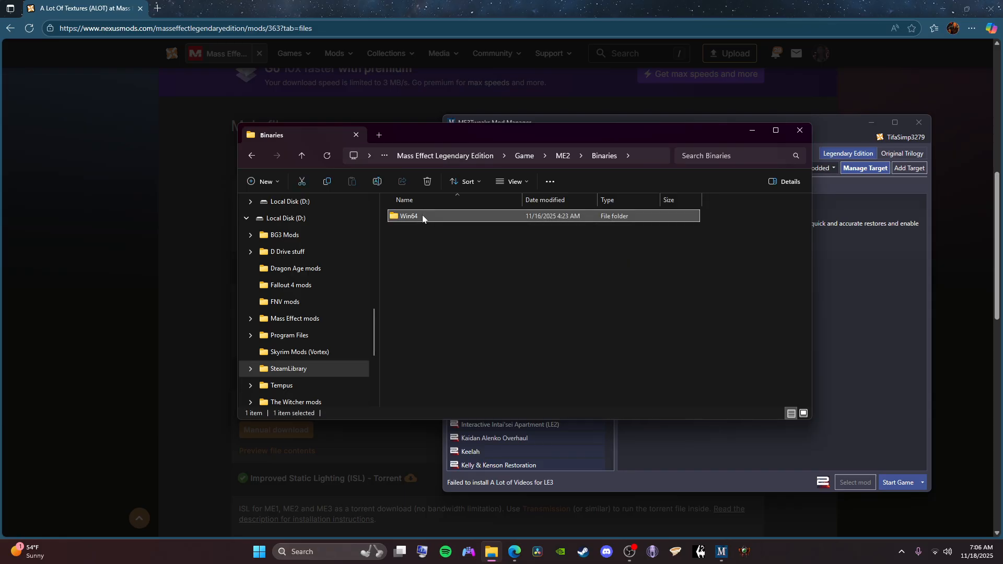
double_click(421, 215)
scroll(680, 353, "down", 1)
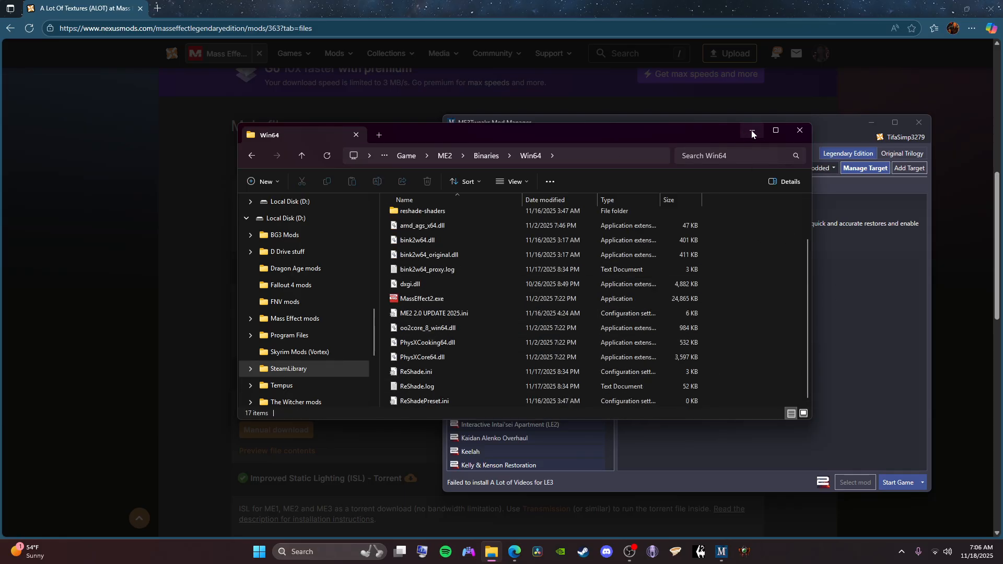
left_click(748, 93)
In the browser, dismiss the file preview, search for reshade, and view the Mass Effect - COLOR (Reshade Overhaul) mod page
left_click(653, 259)
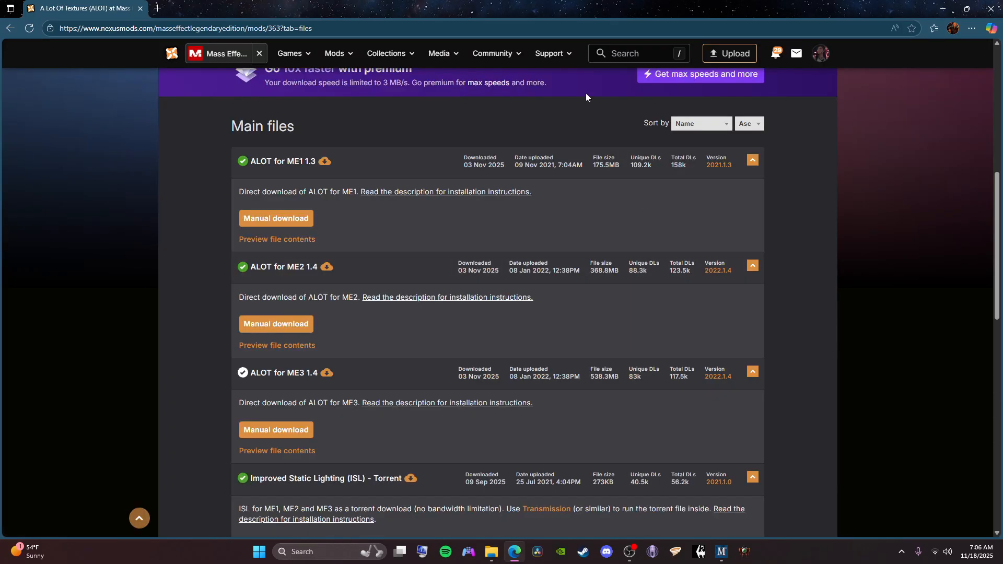
left_click(610, 56)
type("res")
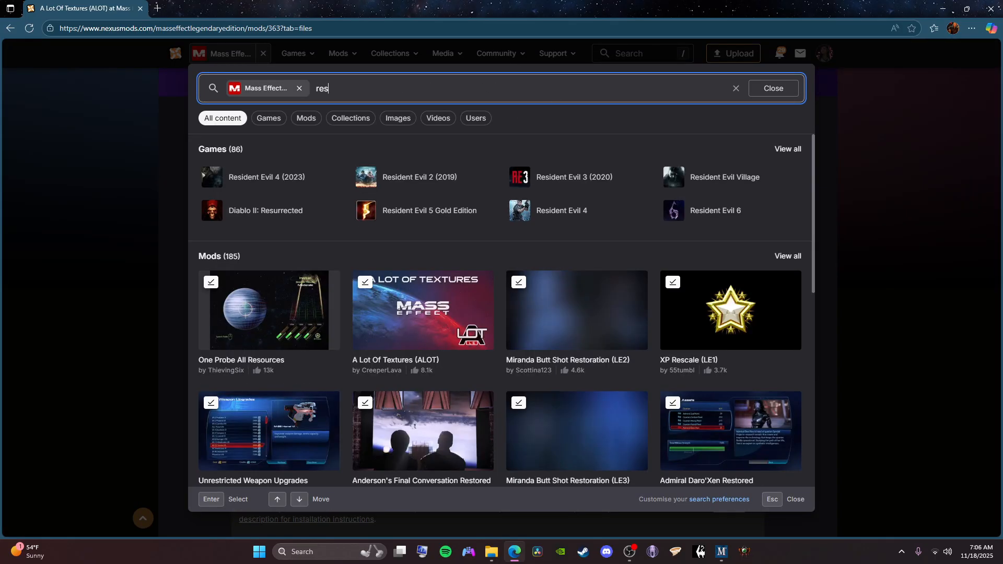
key("ctrl+l")
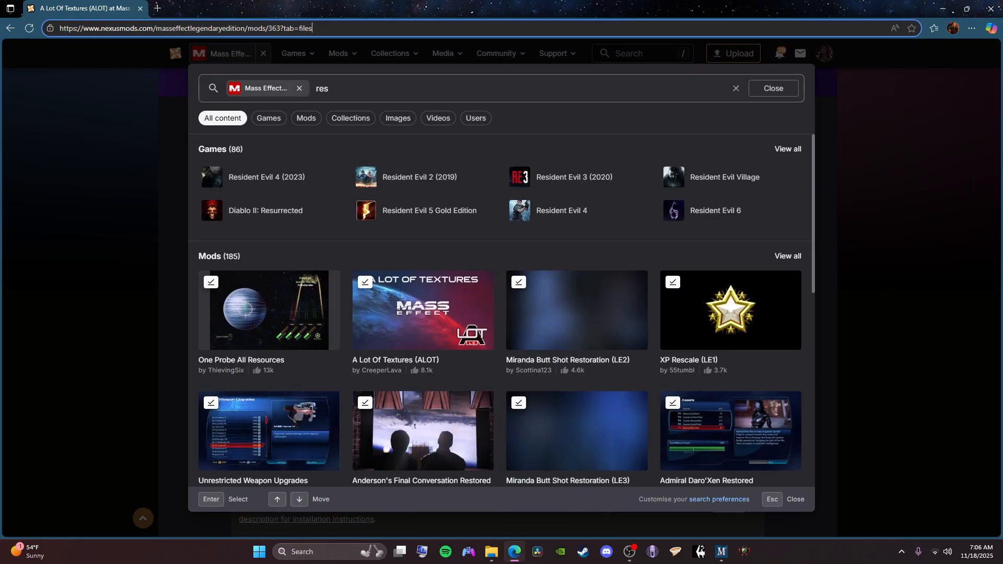
type("reshade")
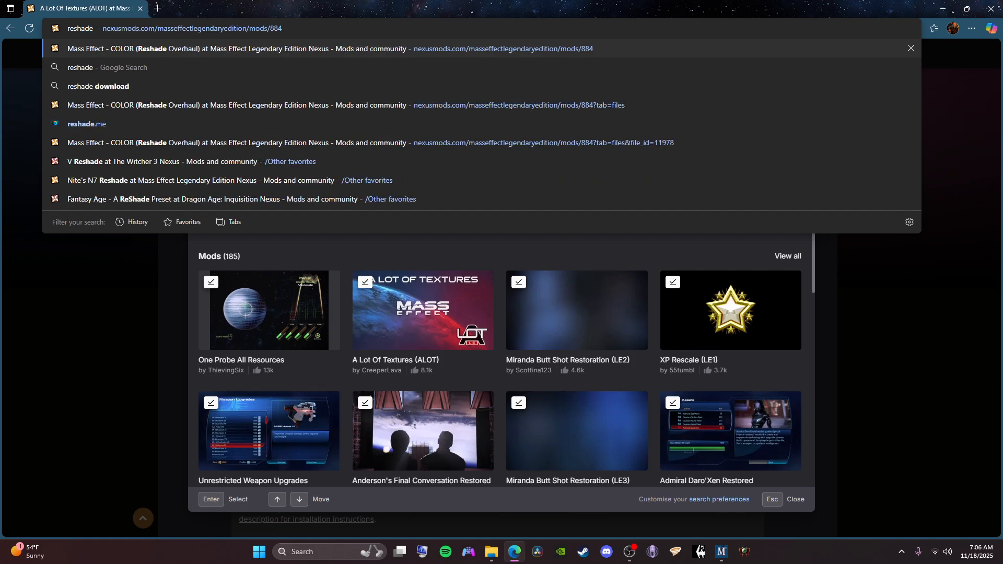
left_click(591, 49)
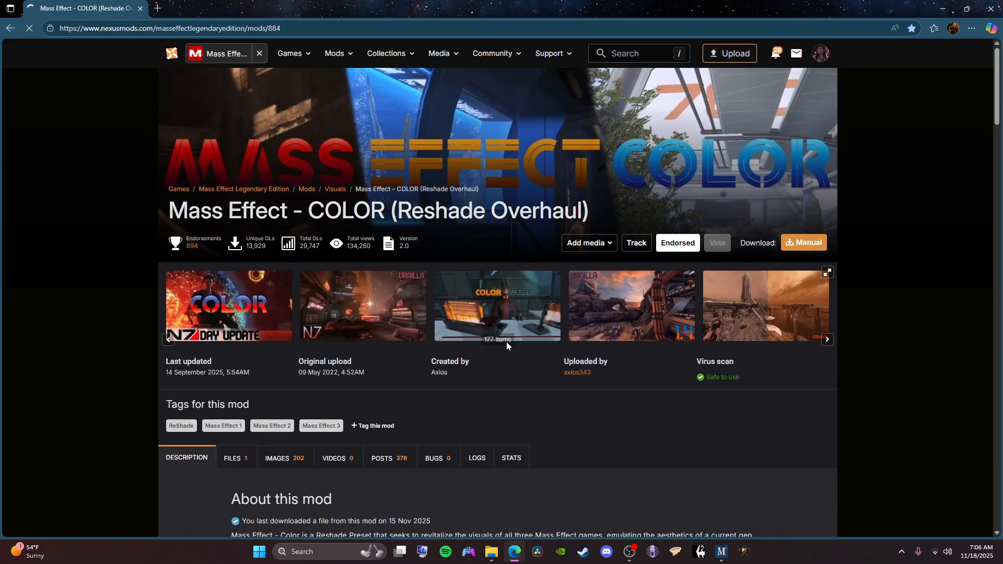
scroll(528, 396, "down", 2)
scroll(336, 350, "up", 2)
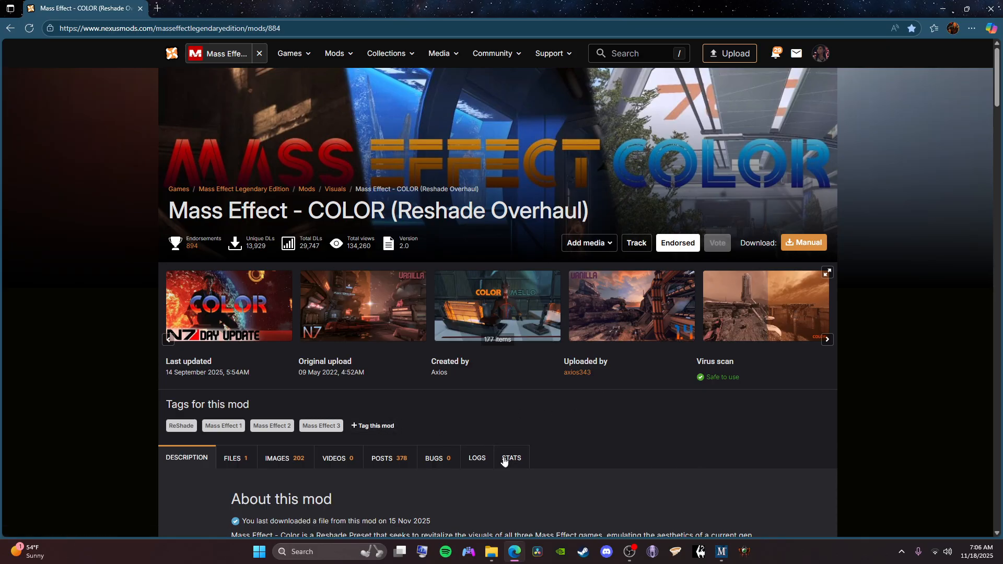
Browse the most popular mods on the Mass Effect Legendary Edition Nexus page
left_click(219, 53)
scroll(789, 403, "down", 5)
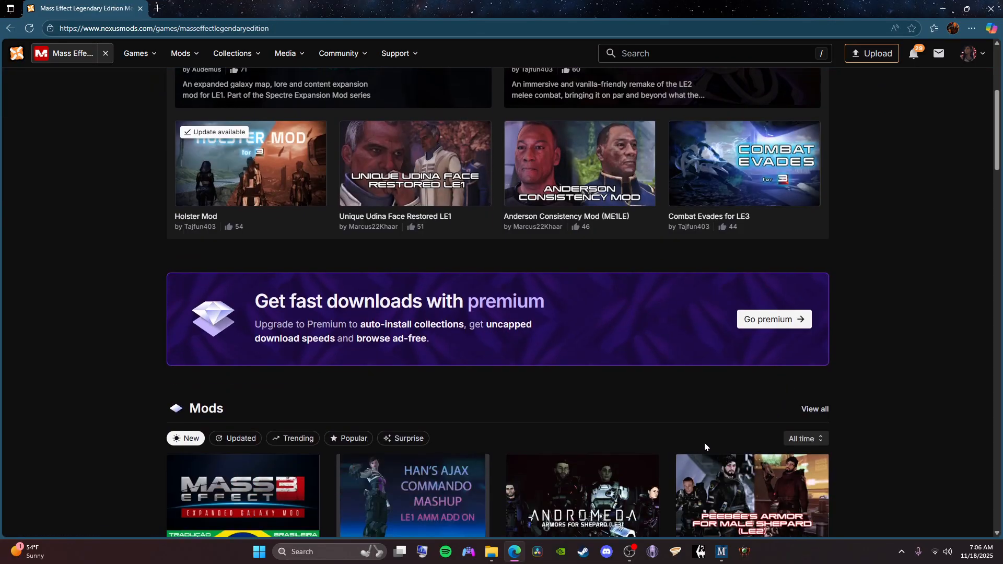
left_click(349, 438)
scroll(906, 429, "down", 5)
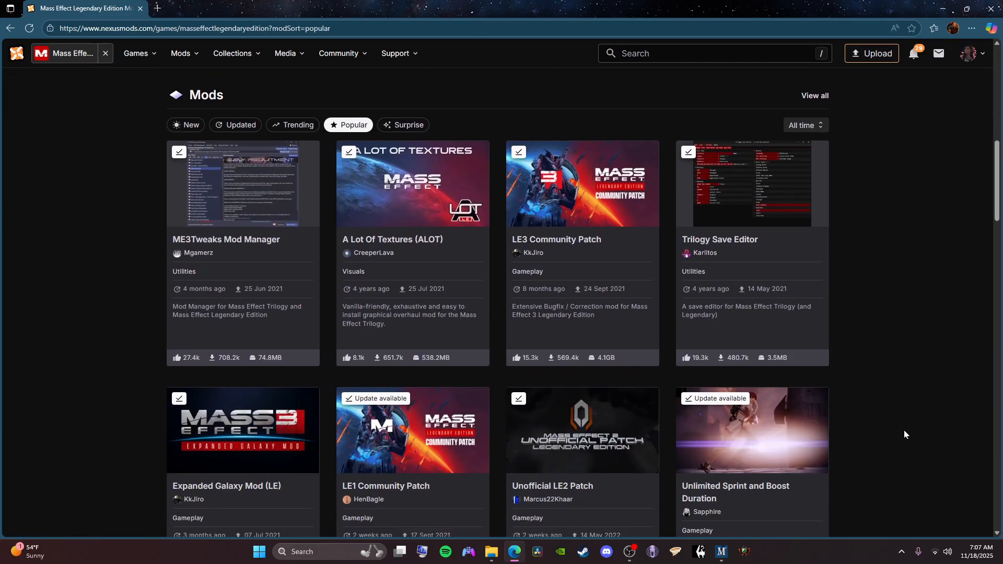
scroll(891, 436, "down", 3)
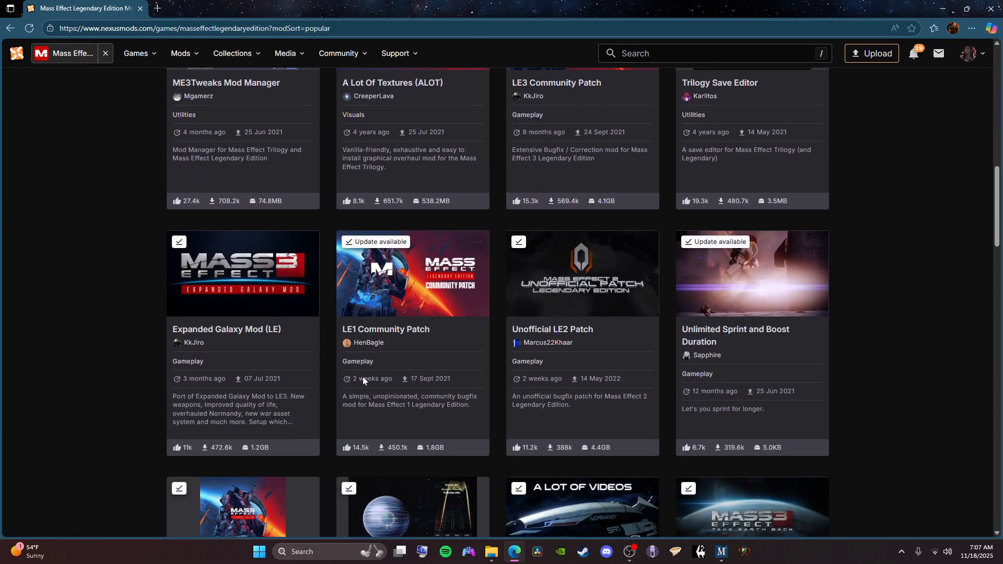
Switch to ME3Tweaks Mod Manager and look through the installed DLC mods of the Game\ME2 target, closing the installation information
left_click(721, 551)
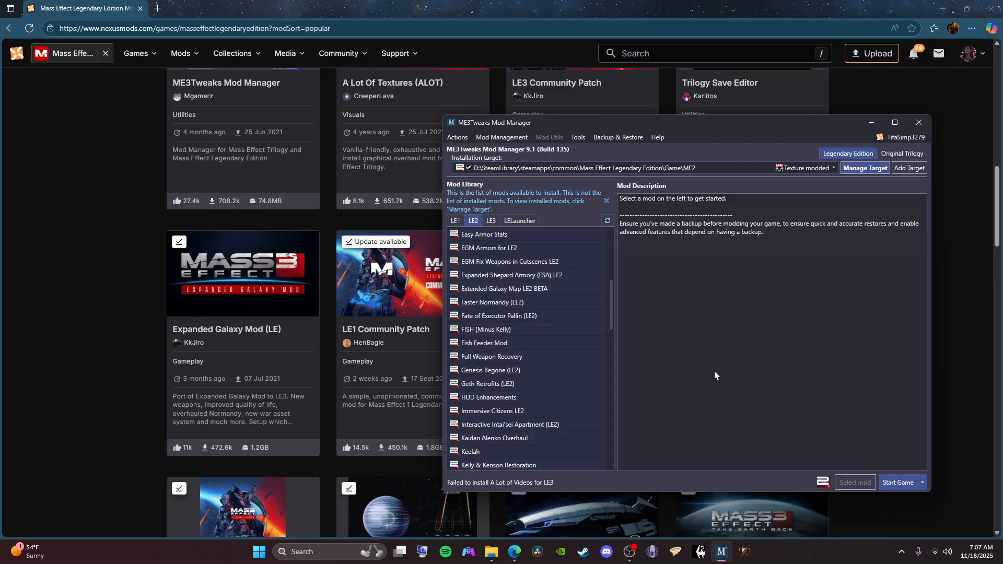
left_click(475, 219)
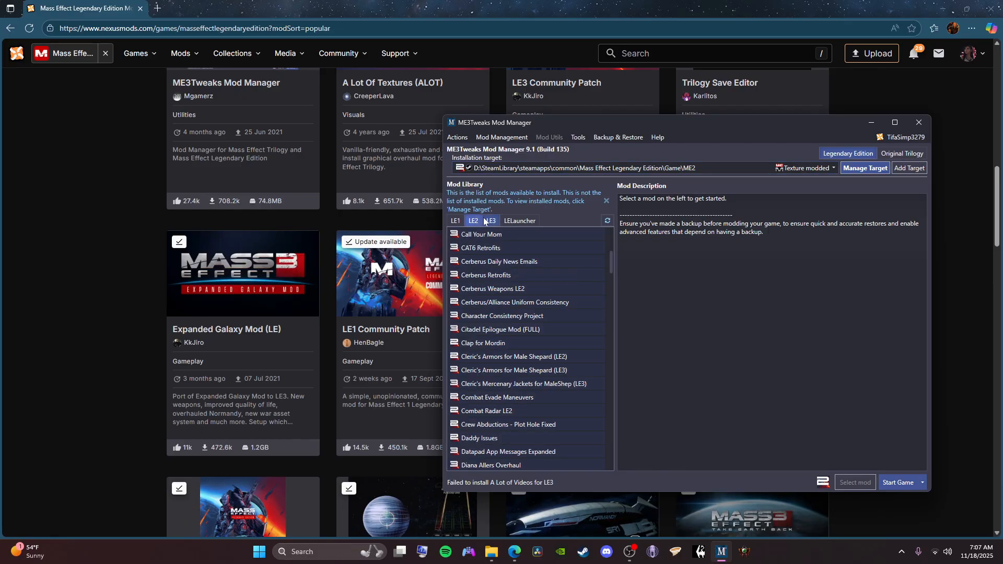
left_click(491, 220)
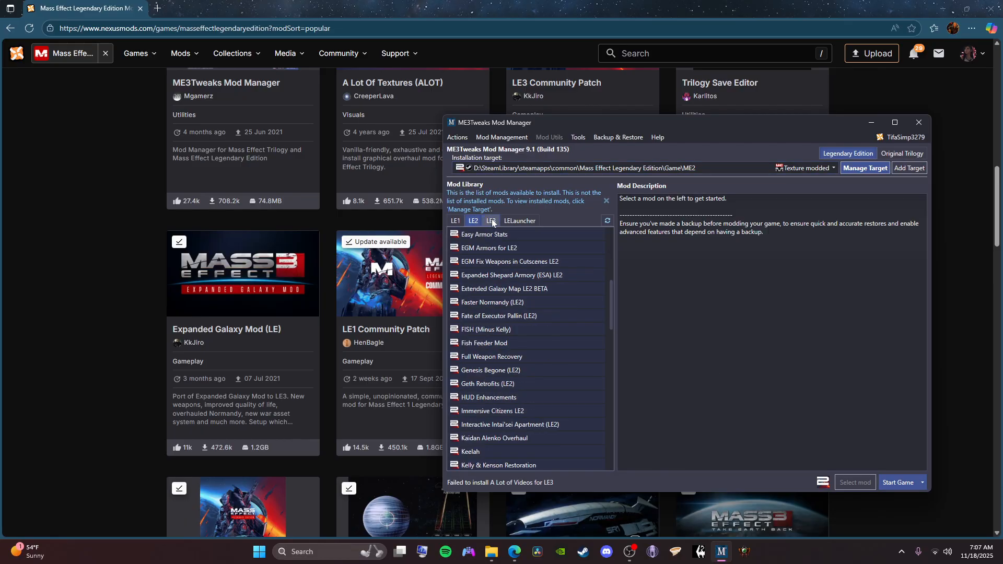
left_click(869, 169)
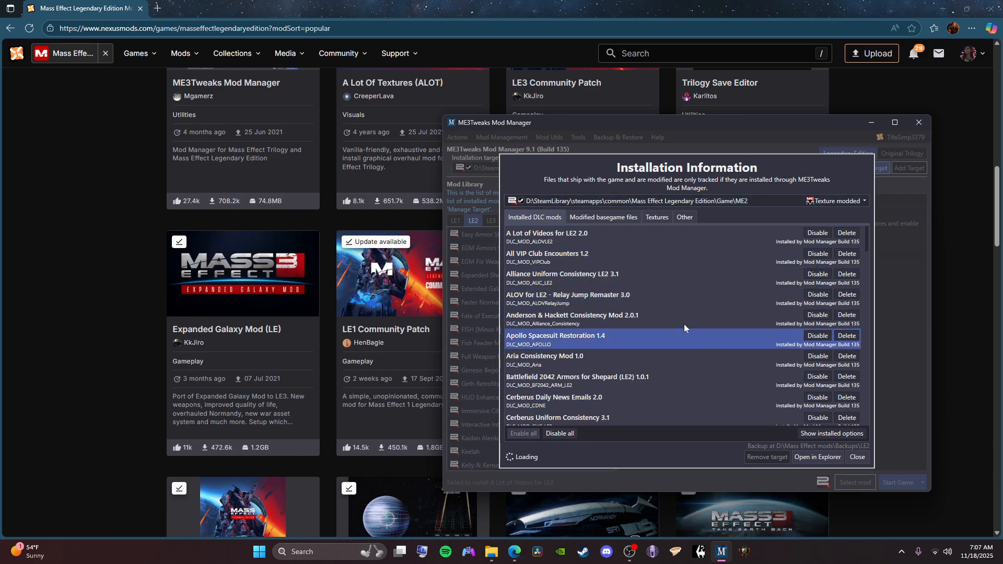
scroll(666, 266, "down", 15)
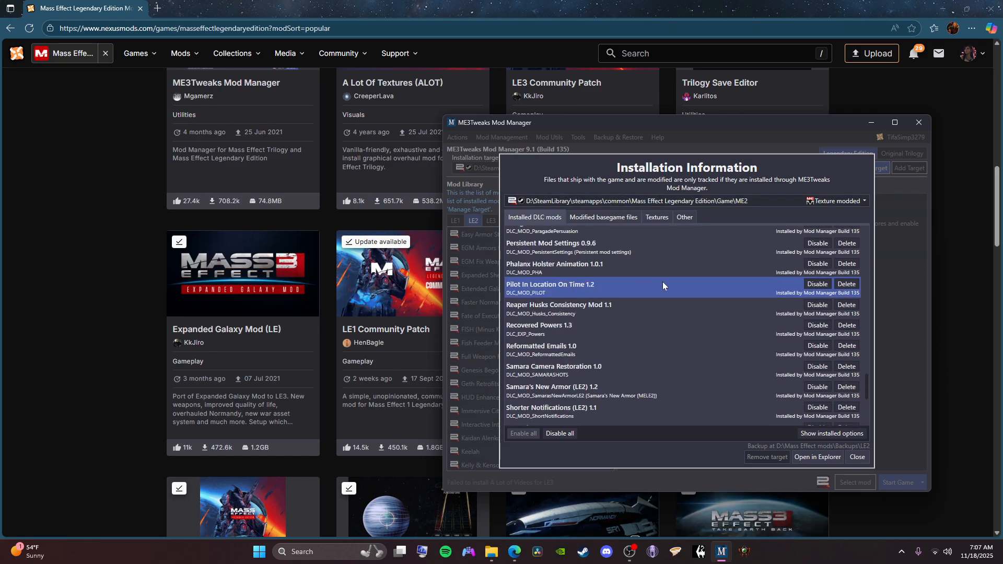
scroll(663, 284, "up", 15)
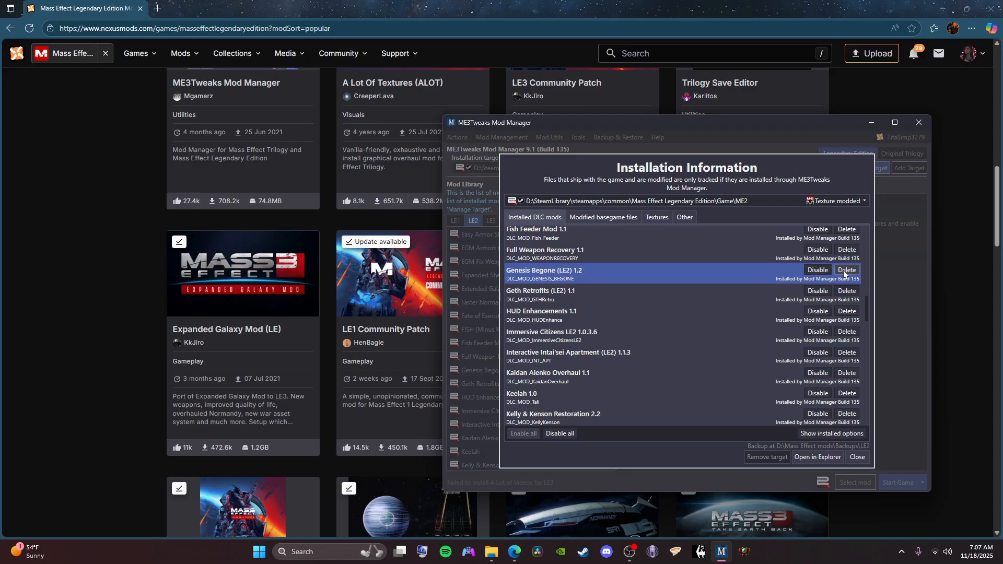
left_click(857, 457)
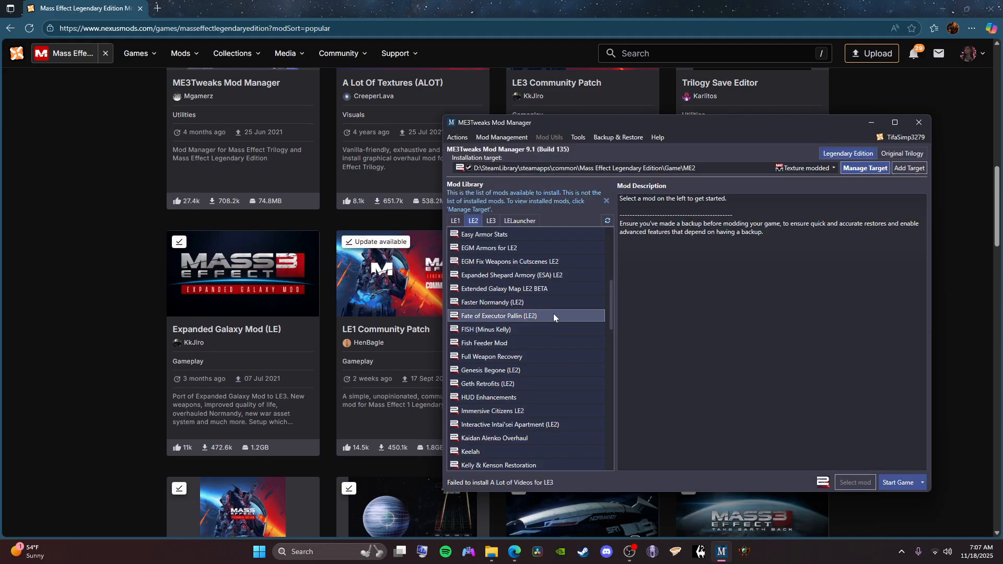
Show the description and available library actions for the Genesis Begone (LE2) mod, and dismiss them without choosing any
left_click(520, 370)
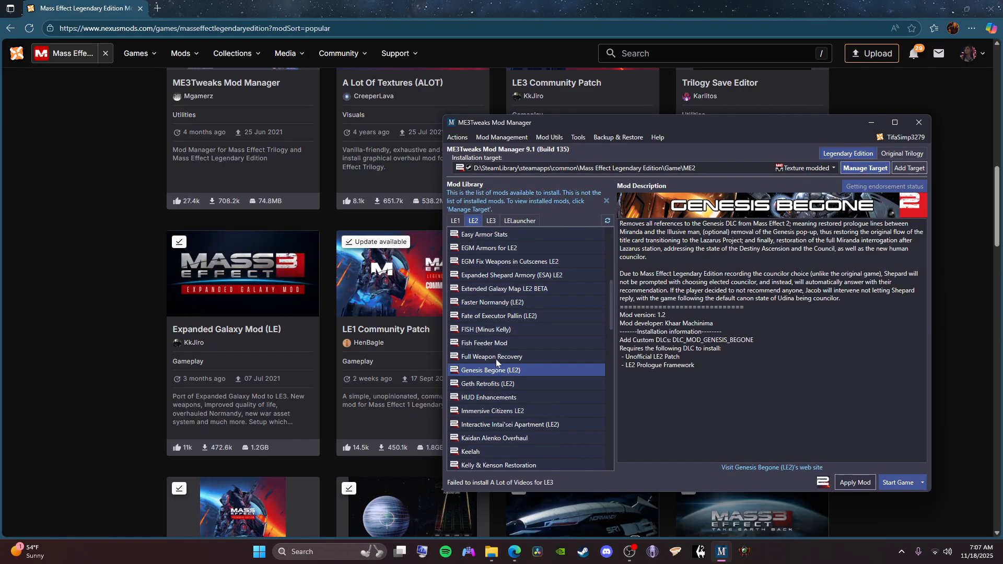
right_click(543, 371)
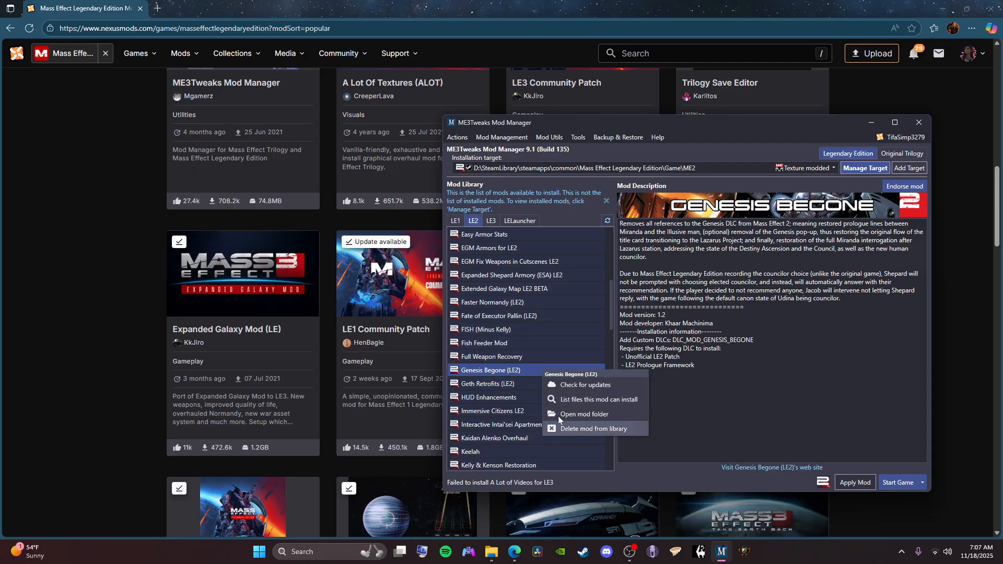
left_click(593, 350)
In File Explorer, go to the D: drive and open Mass Effect mods > Mod Manager > ME3TweaksModManager
left_click(495, 547)
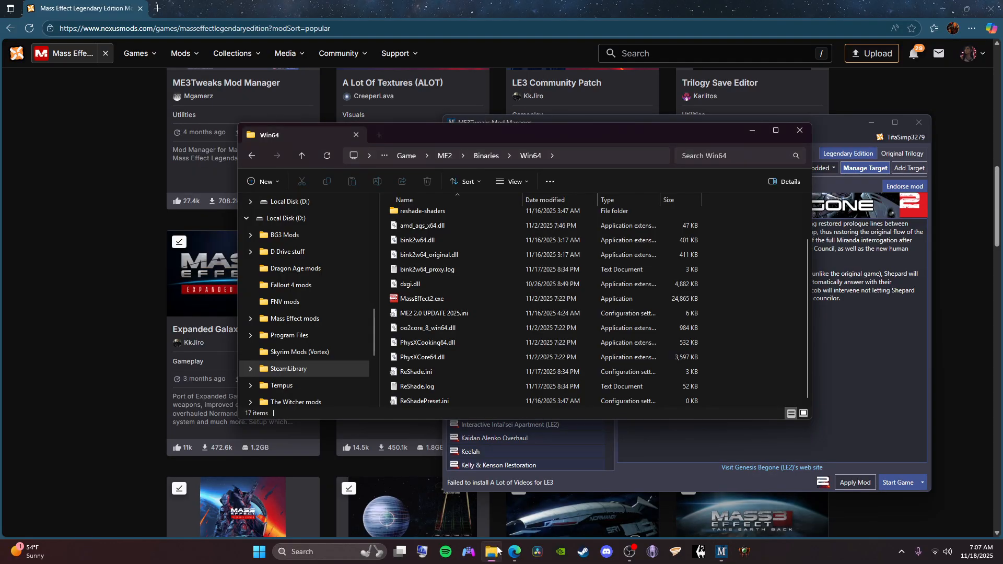
left_click(406, 156)
left_click(472, 157)
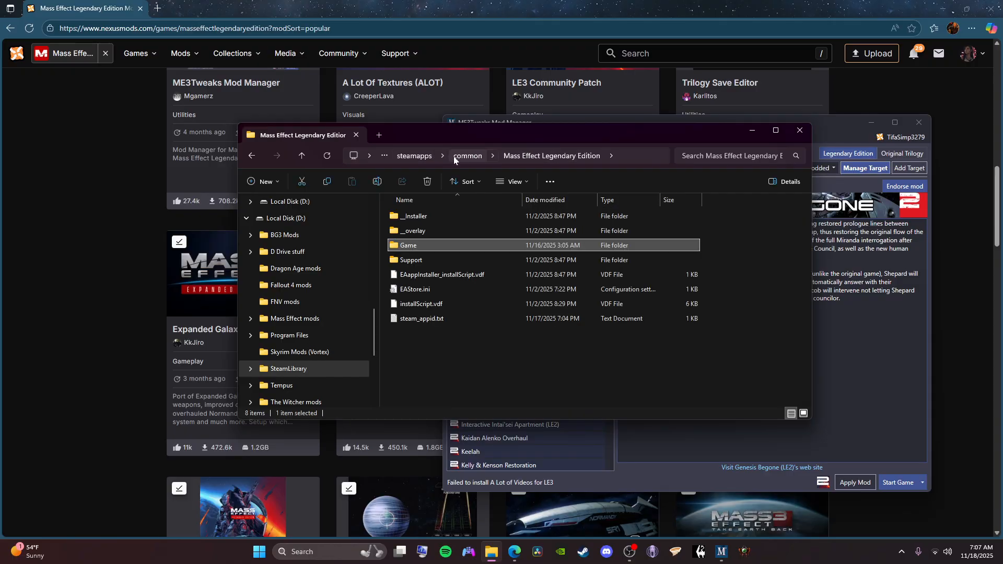
left_click(418, 155)
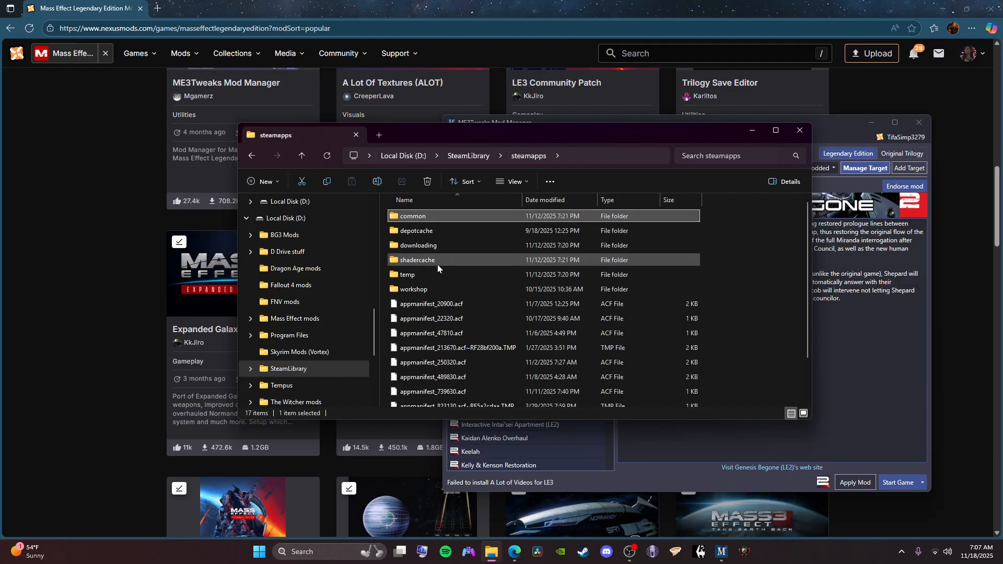
left_click(627, 156)
left_click(472, 155)
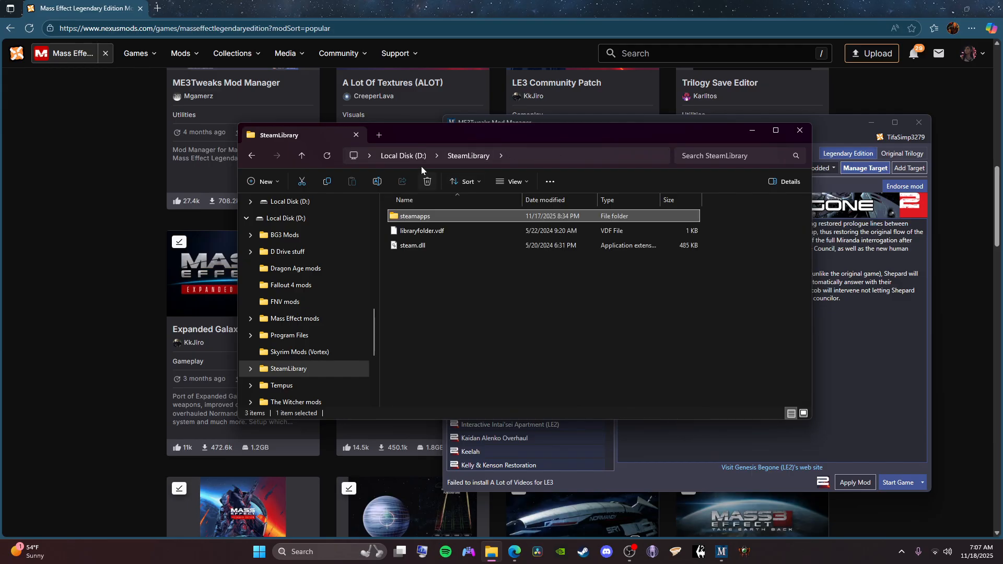
left_click(403, 155)
double_click(419, 290)
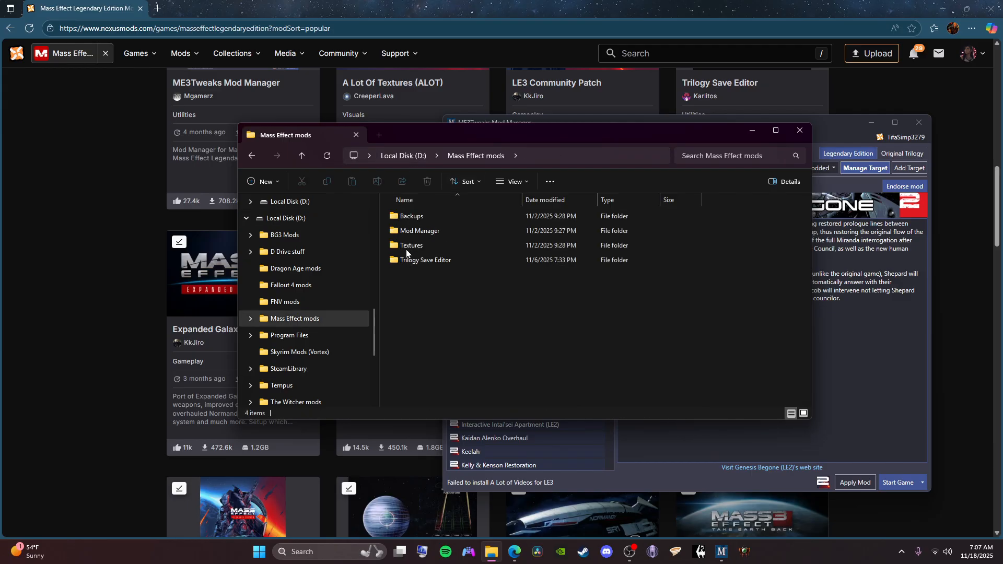
double_click(424, 230)
double_click(452, 216)
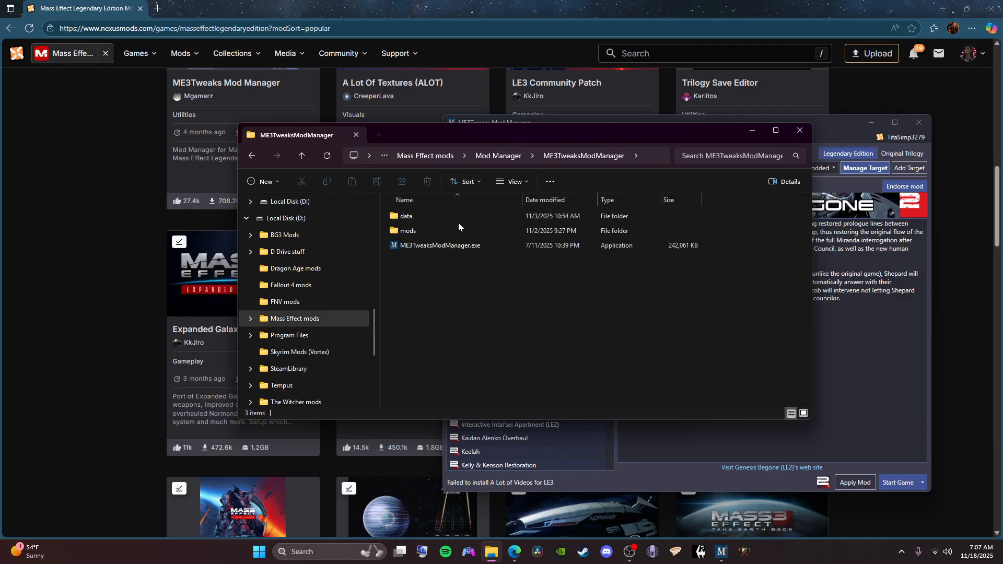
View the mod folders in mods > LE2, close File Explorer, and show the Immersive Citizens LE2 description in ME3Tweaks Mod Manager
double_click(456, 231)
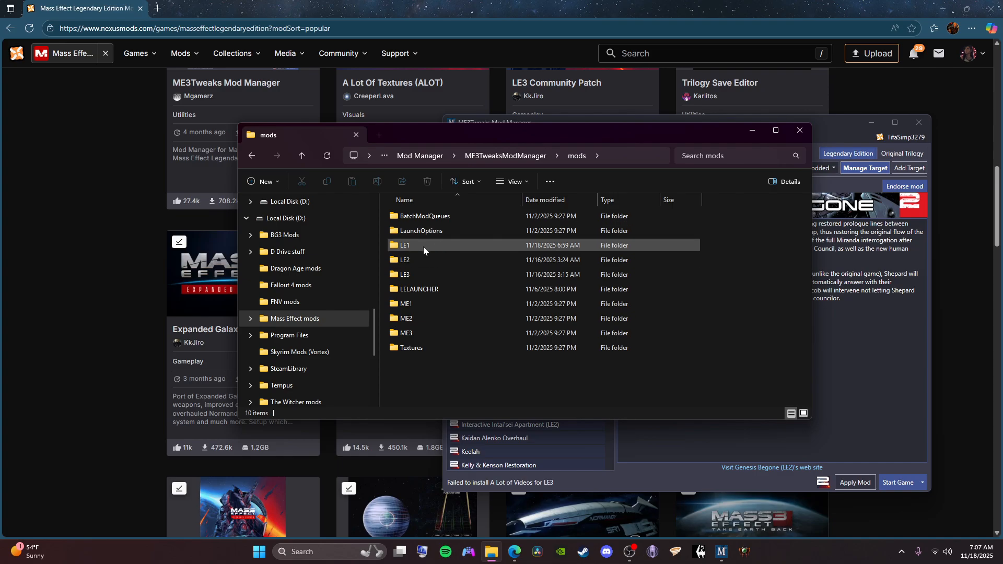
left_click(438, 257)
double_click(437, 257)
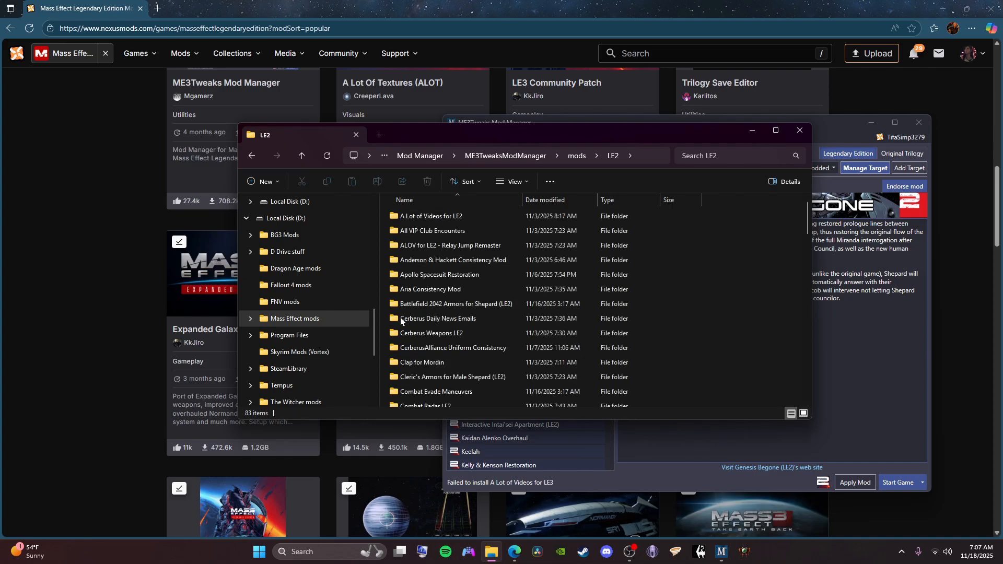
left_click(798, 131)
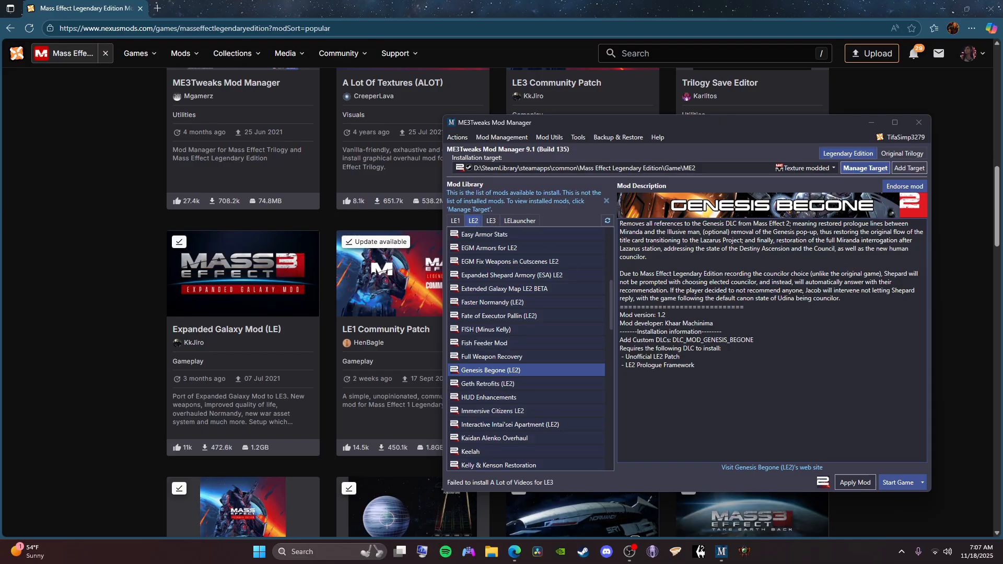
left_click(587, 411)
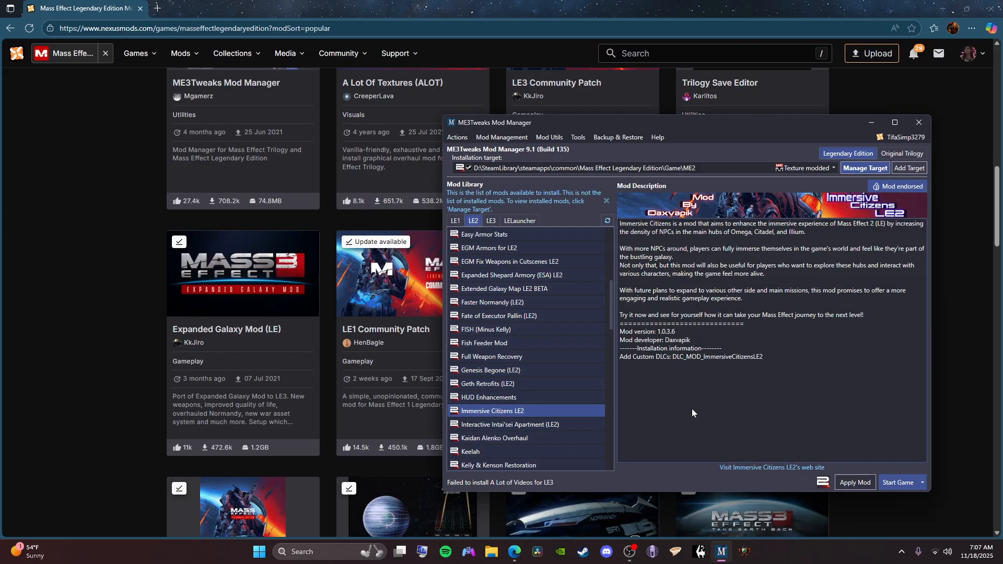
Reopen File Explorer and go to D: > Mass Effect mods > Mod Manager > ME3TweaksModManager > mods
left_click(492, 555)
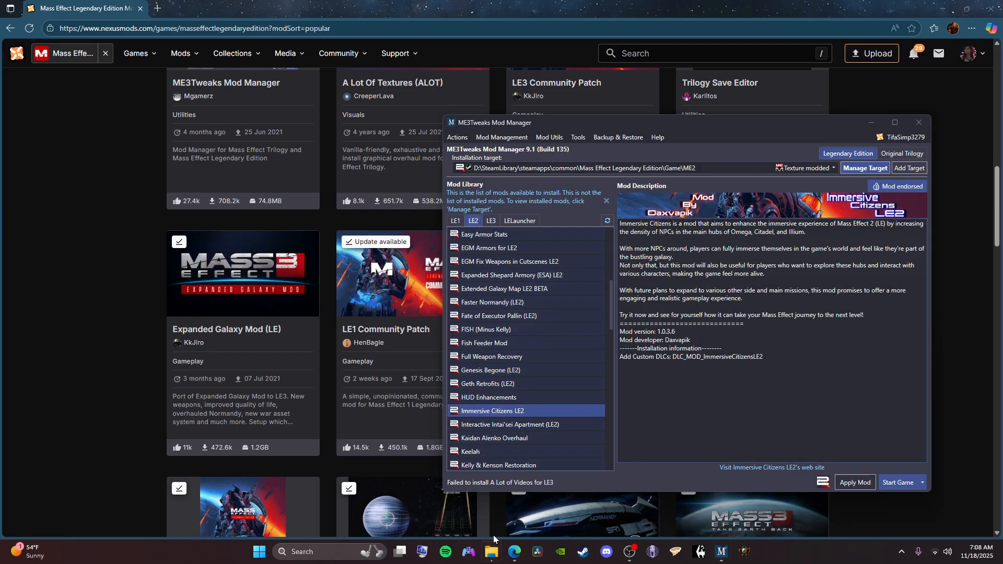
left_click(287, 337)
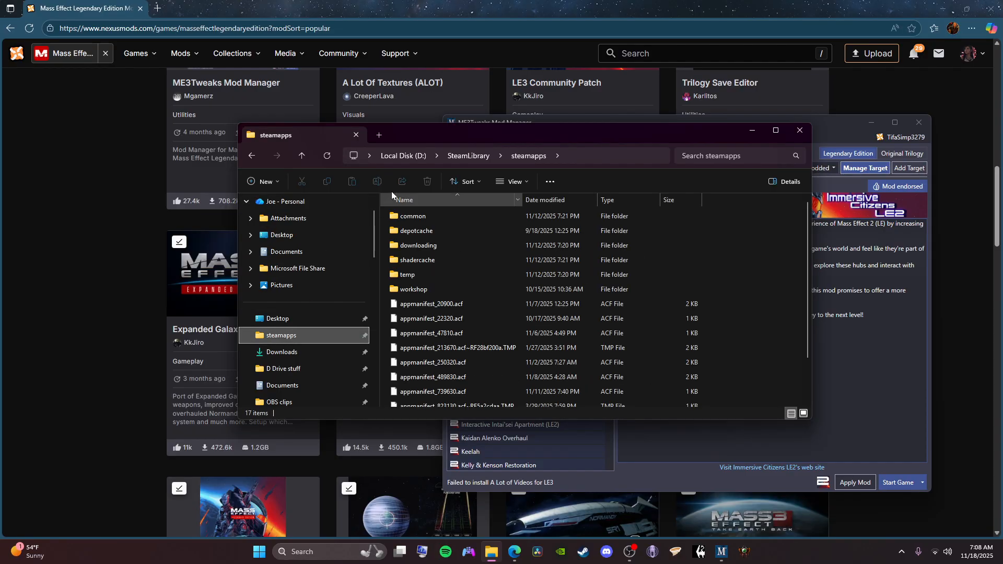
left_click(421, 155)
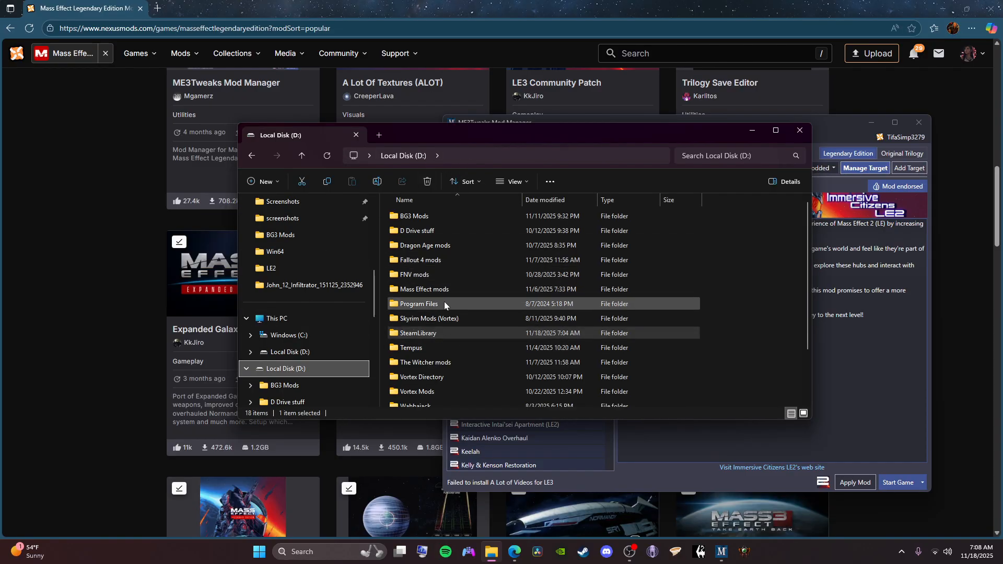
double_click(433, 289)
double_click(422, 233)
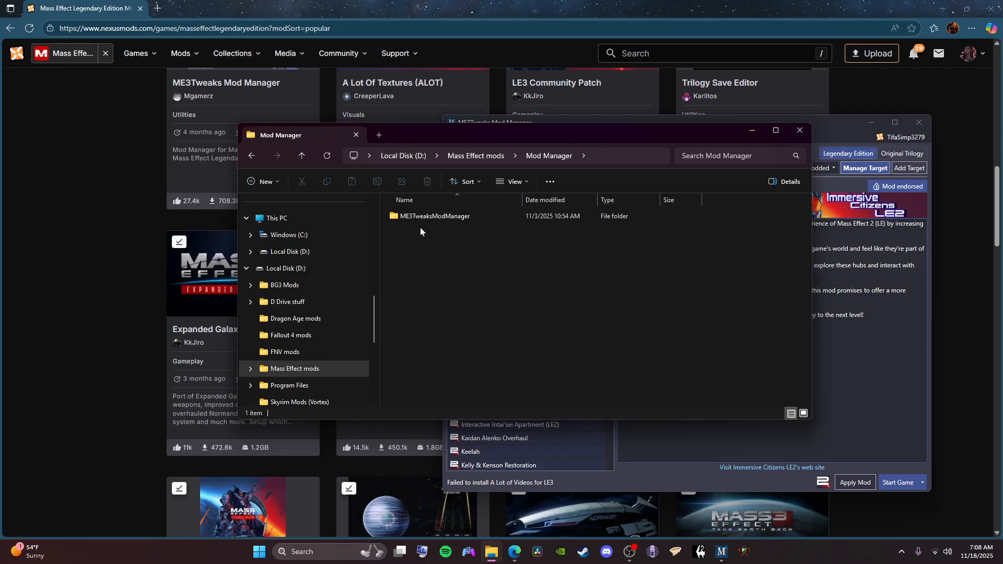
double_click(416, 215)
double_click(418, 227)
Check the sizes of the LE2 and LE3 mod folders in their properties, closing each properties window
right_click(421, 257)
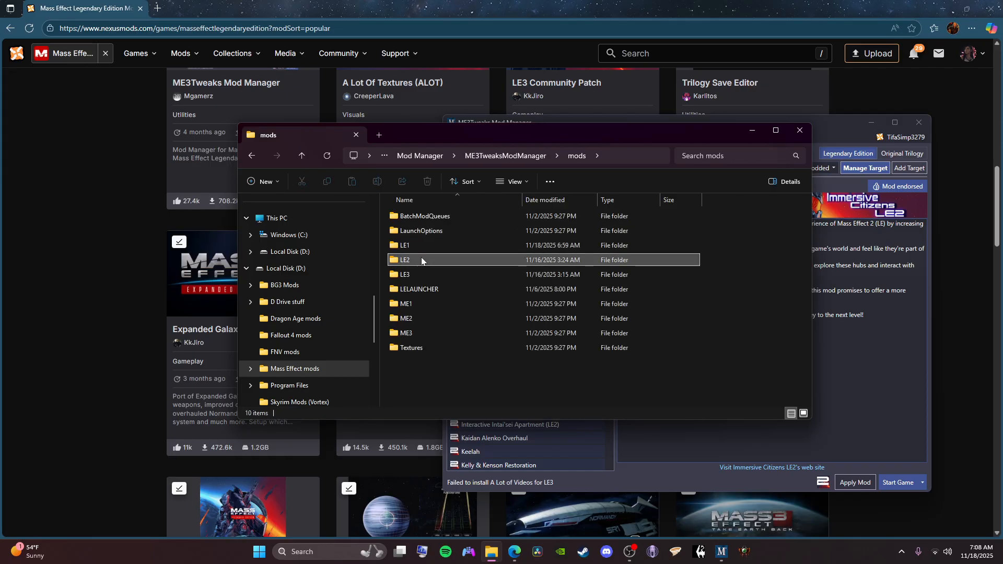
left_click(465, 413)
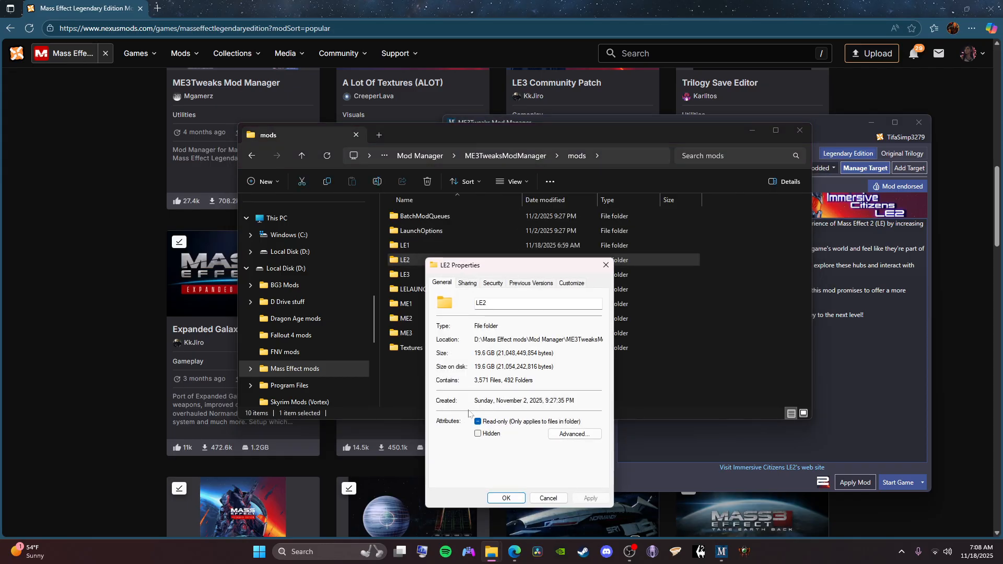
left_click(605, 265)
right_click(434, 269)
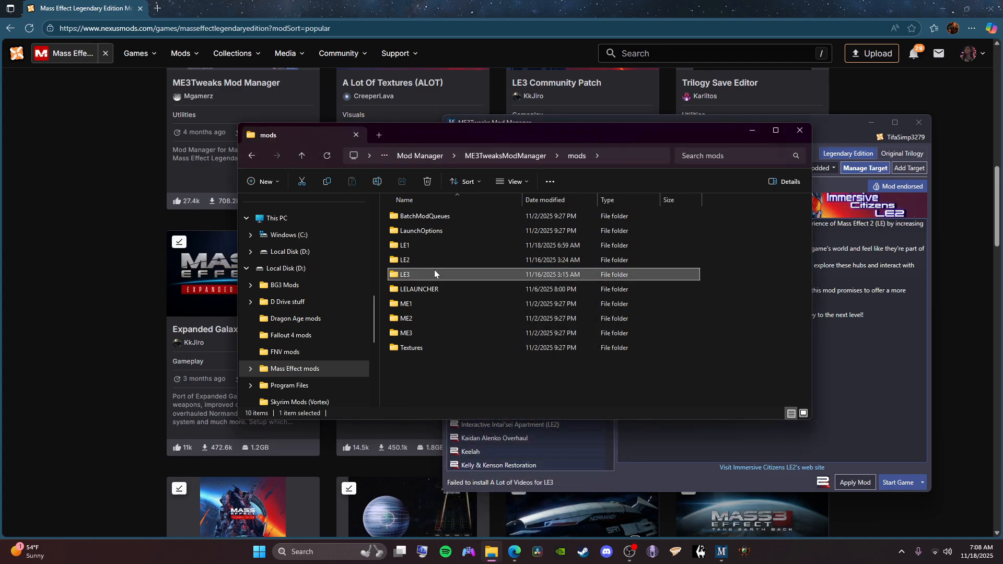
left_click(484, 416)
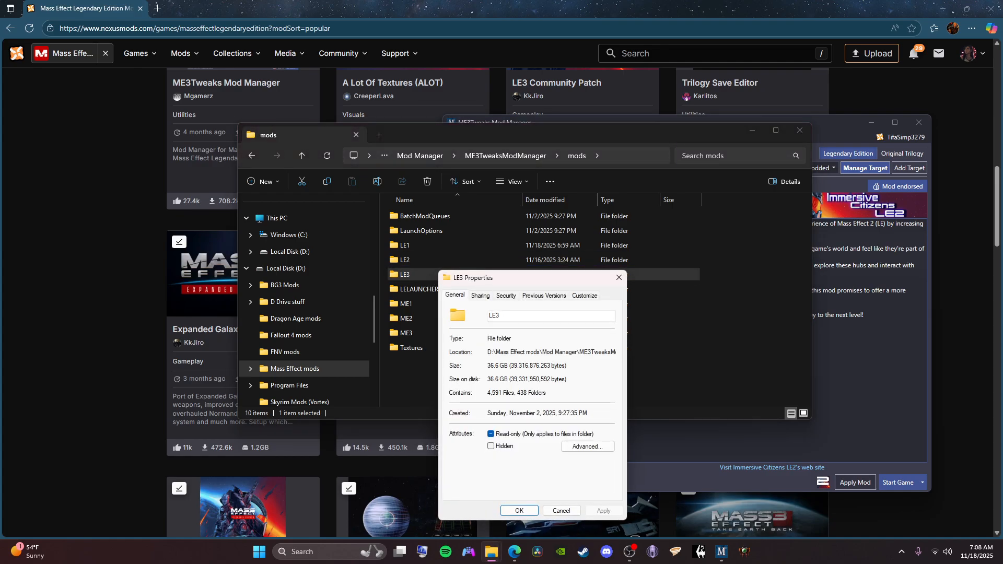
left_click(619, 277)
Go back up to the Mass Effect mods folder and close File Explorer
left_click(506, 155)
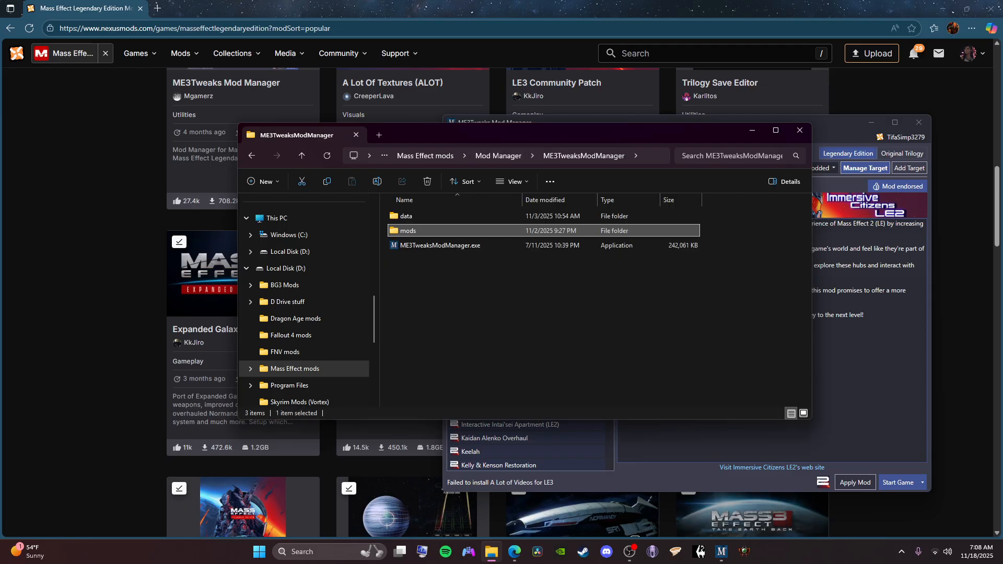
left_click(485, 154)
left_click(485, 155)
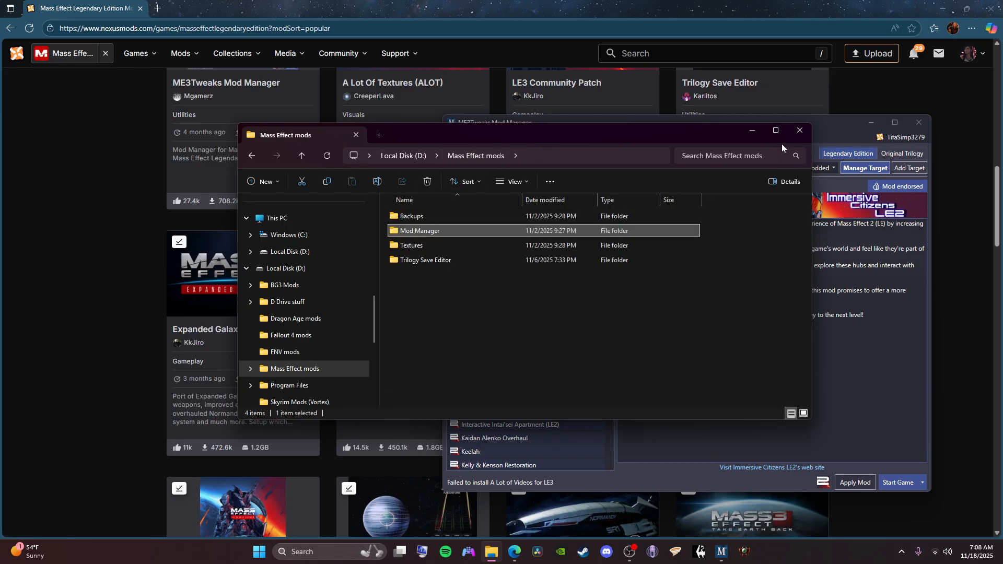
left_click(801, 131)
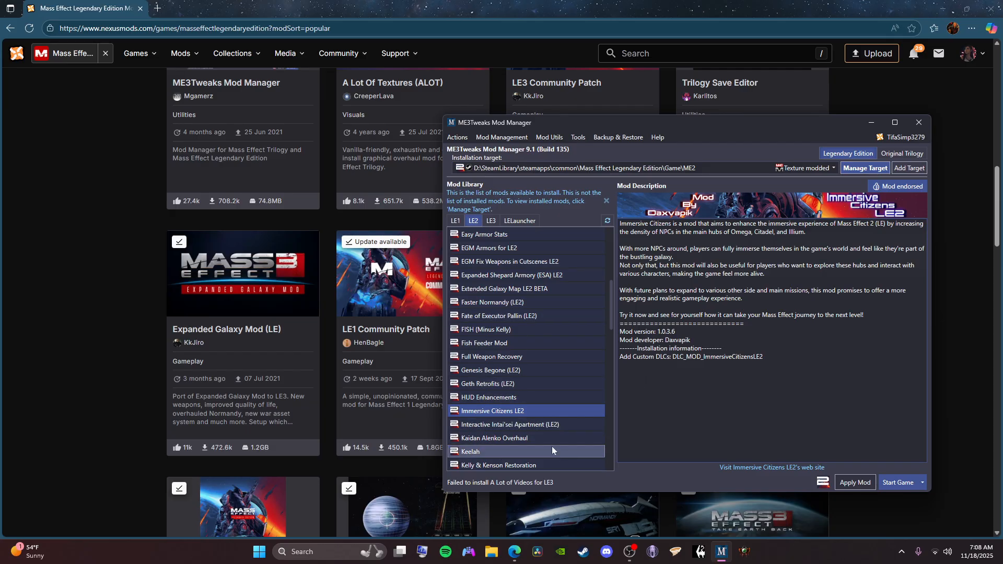
Show the description of the Aria Consistency Mod in the LE2 mod library
scroll(543, 422, "up", 6)
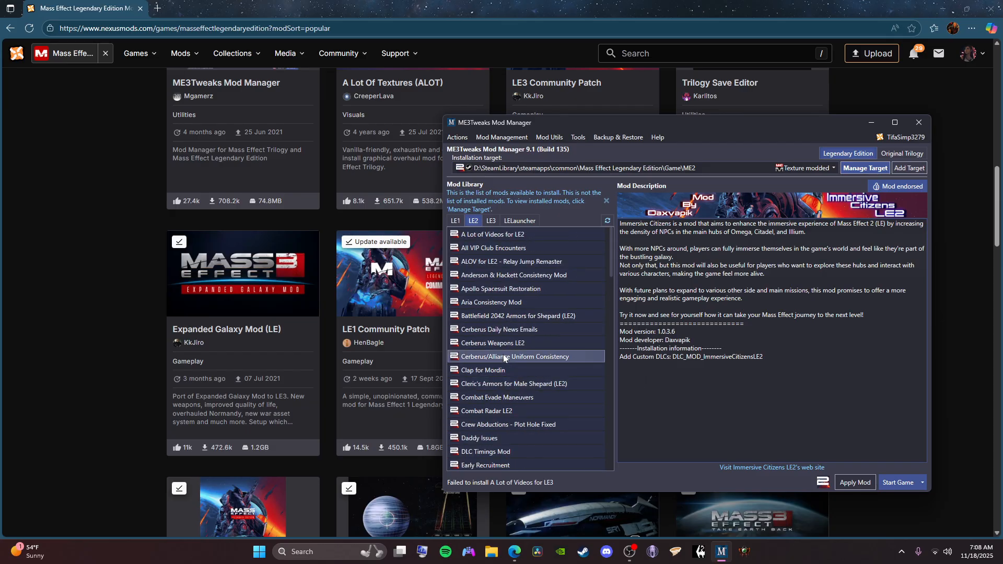
left_click(491, 302)
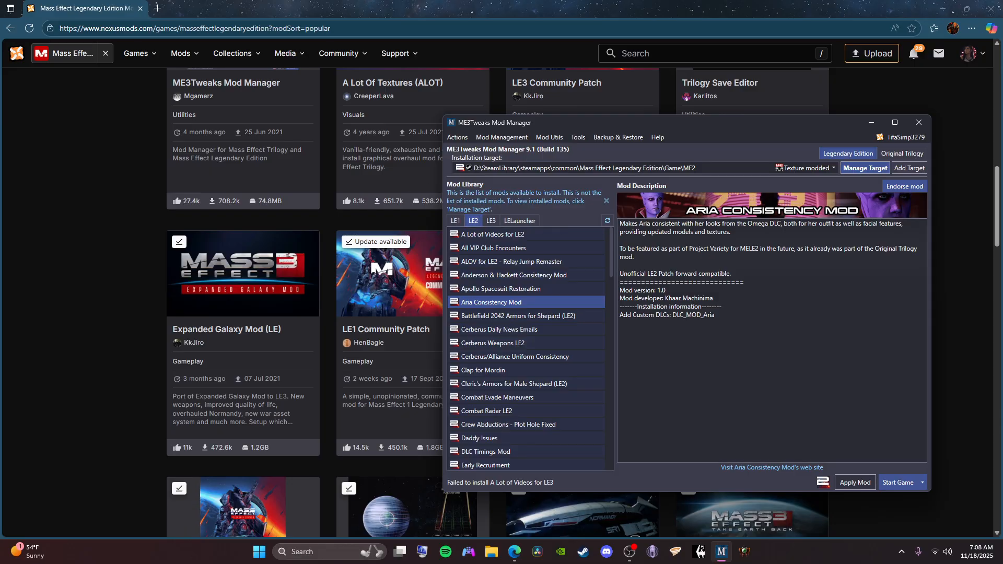
Browse the trending and popular mods on the Mass Effect Legendary Edition Nexus page
scroll(381, 328, "up", 7)
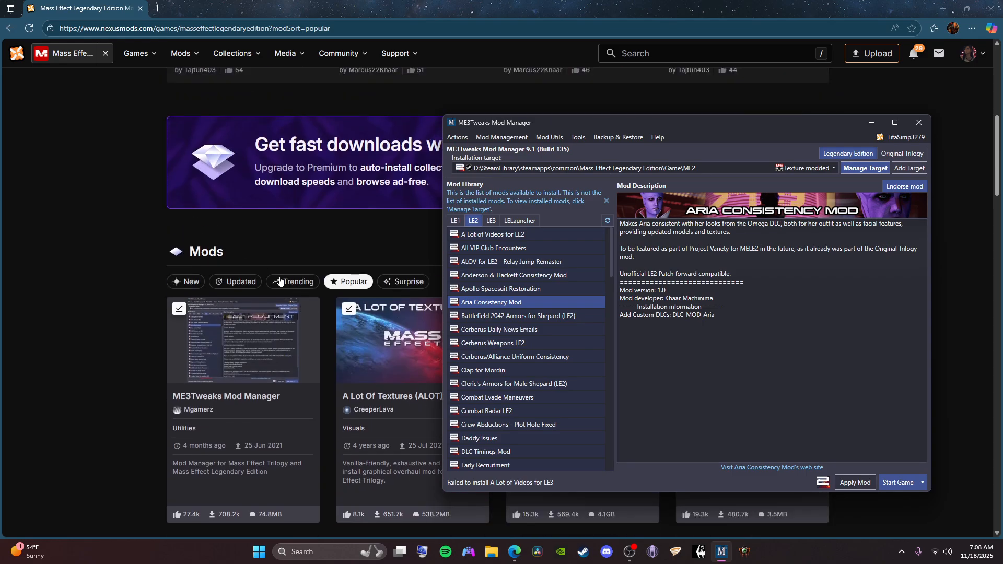
scroll(333, 330, "up", 4)
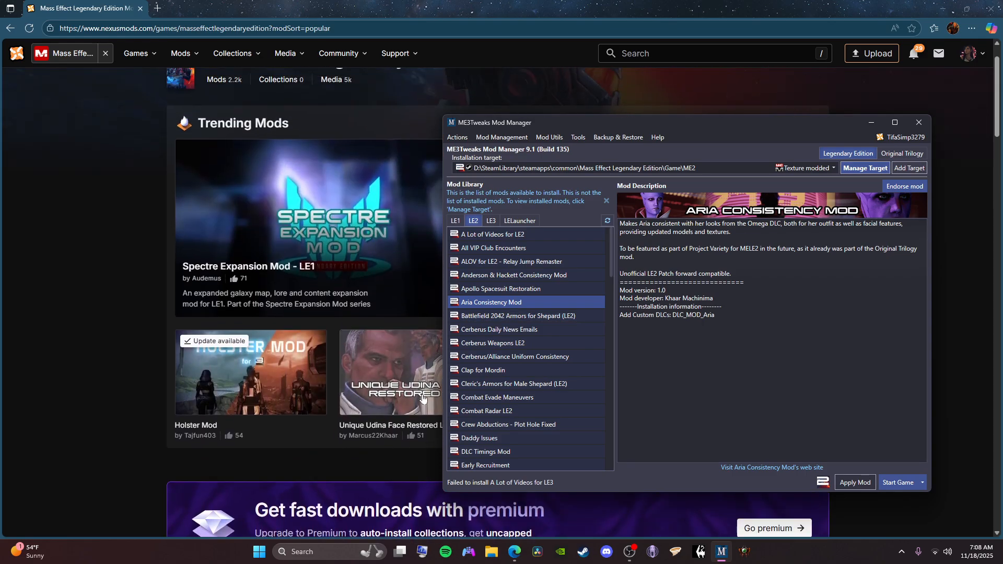
scroll(416, 449, "down", 2)
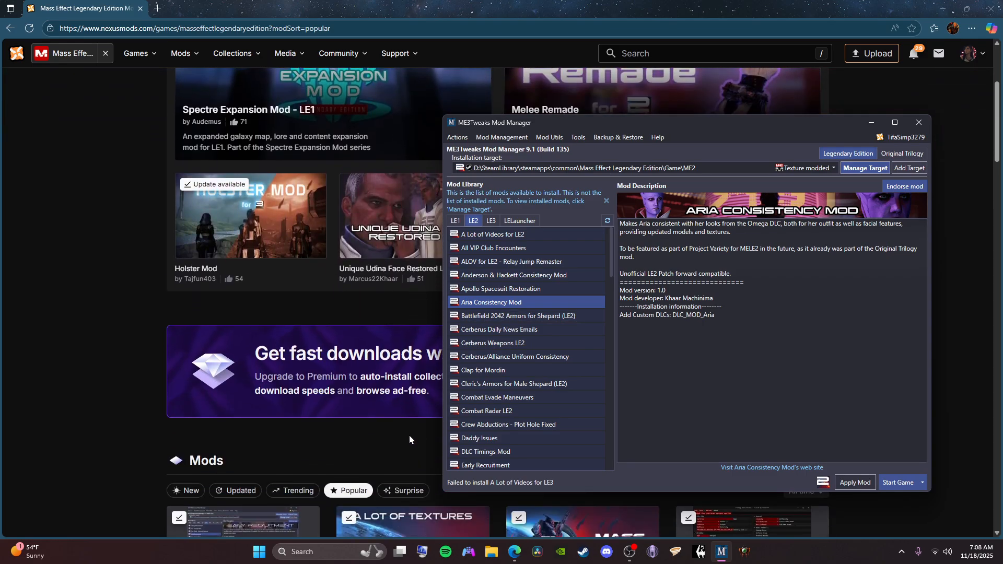
scroll(406, 430, "down", 1)
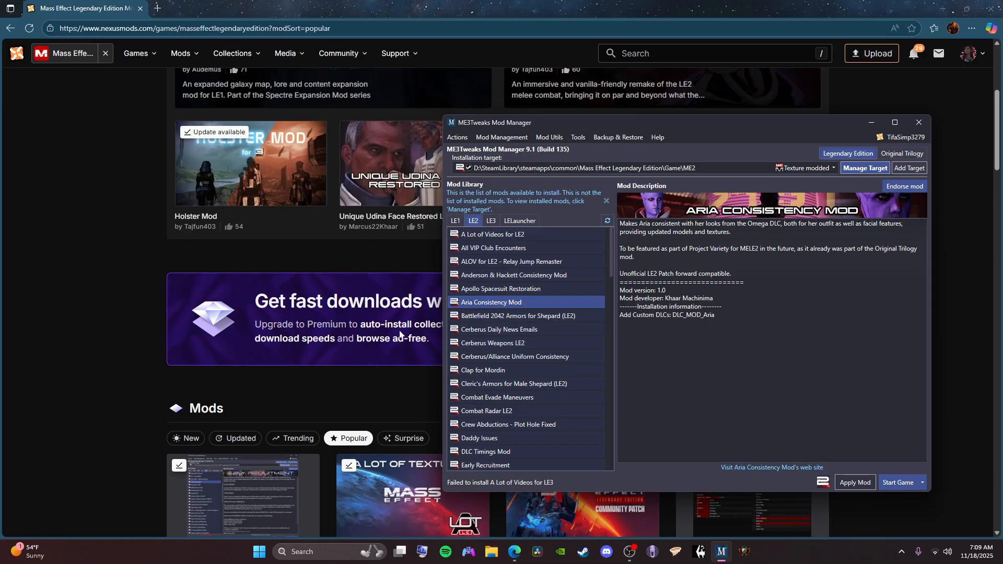
scroll(390, 333, "down", 5)
scroll(92, 272, "up", 5)
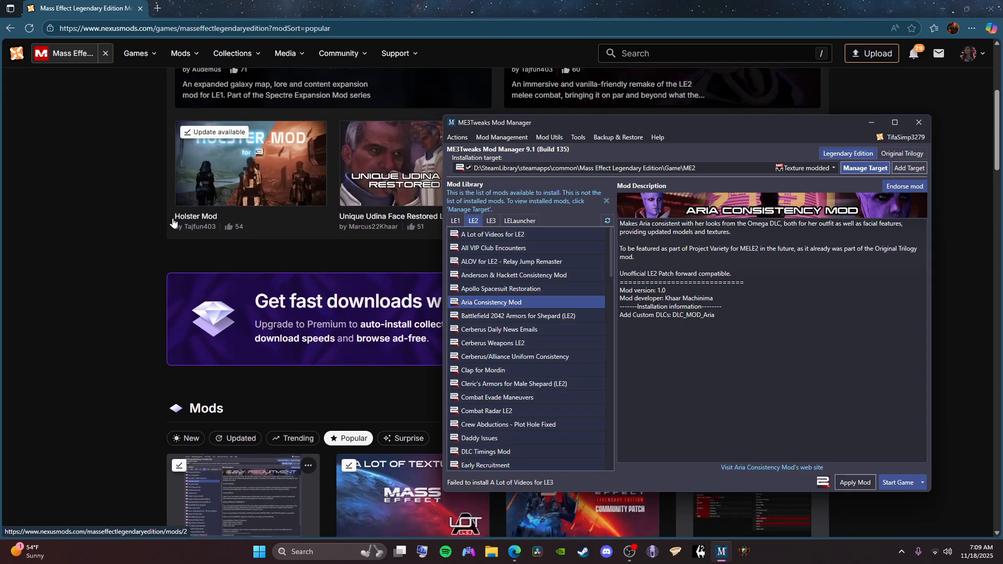
scroll(89, 290, "down", 4)
scroll(89, 291, "down", 15)
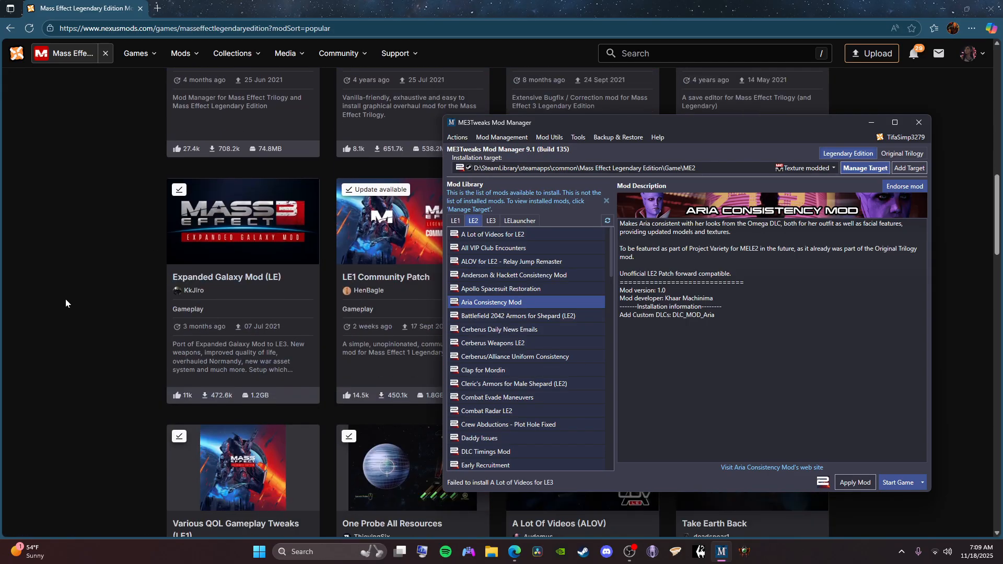
scroll(83, 293, "down", 1)
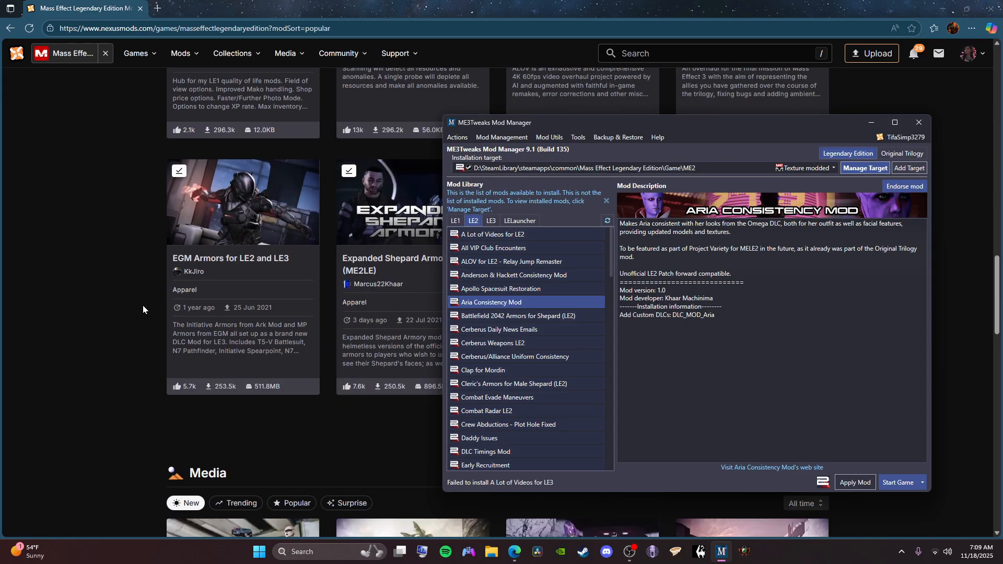
scroll(151, 314, "up", 6)
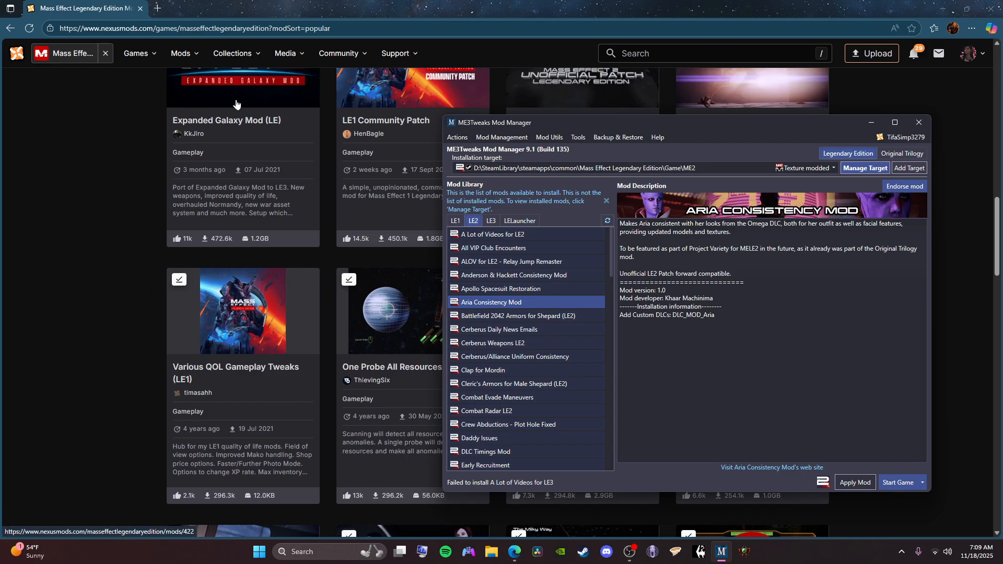
scroll(235, 104, "up", 5)
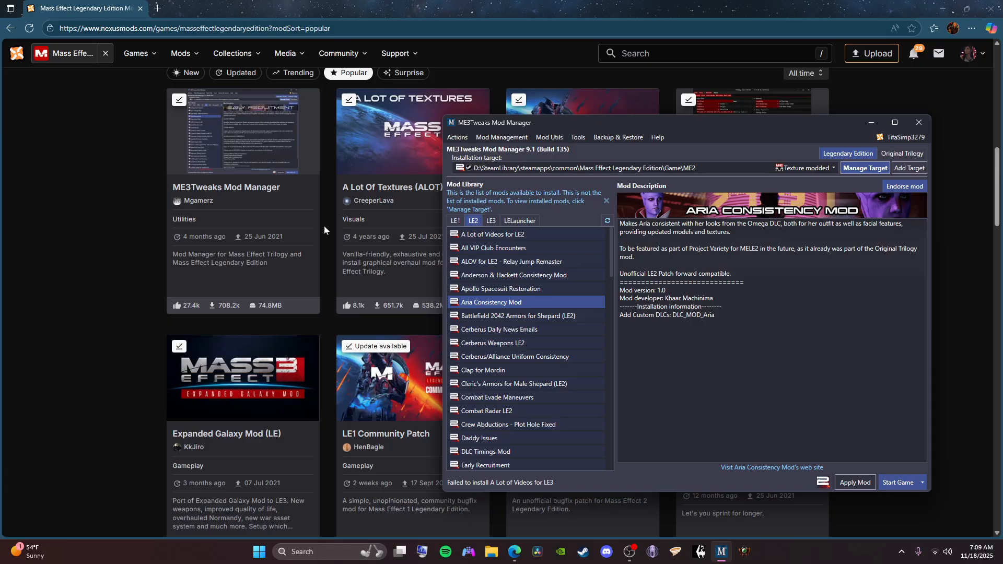
Bring the Nexus Mods page in the browser to the front, and switch back to ME3Tweaks Mod Manager
left_click(958, 199)
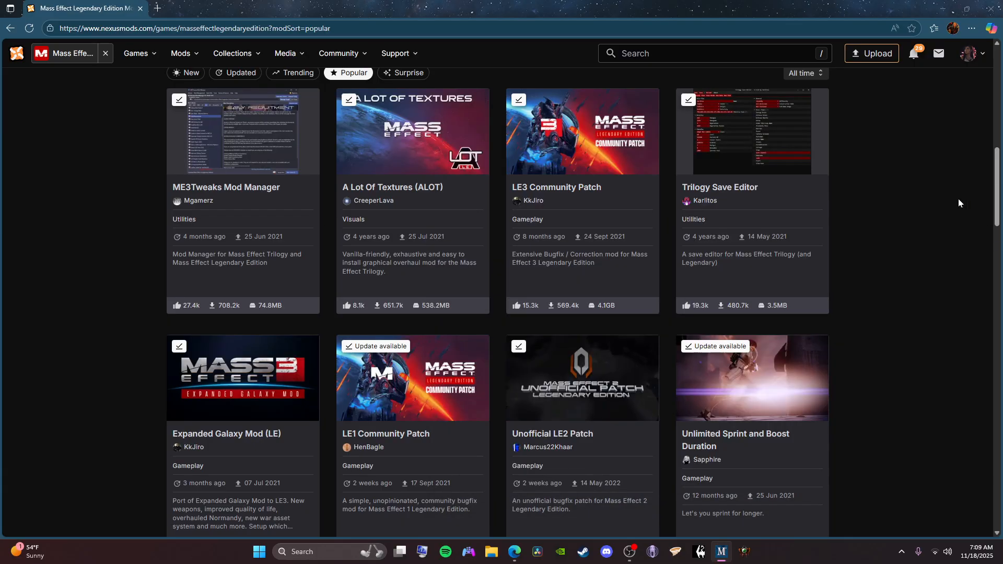
right_click(958, 204)
left_click(942, 139)
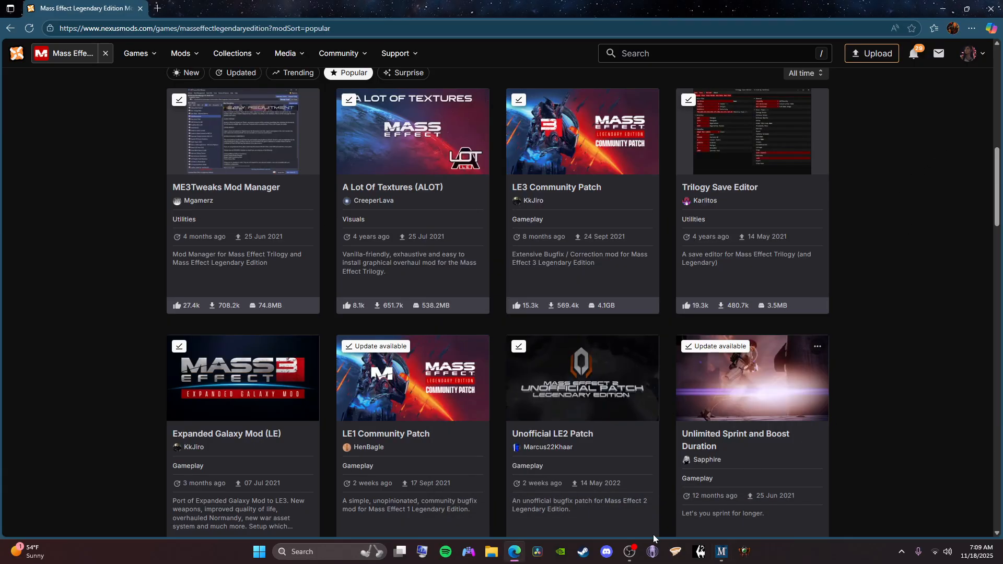
mouse_move(747, 554)
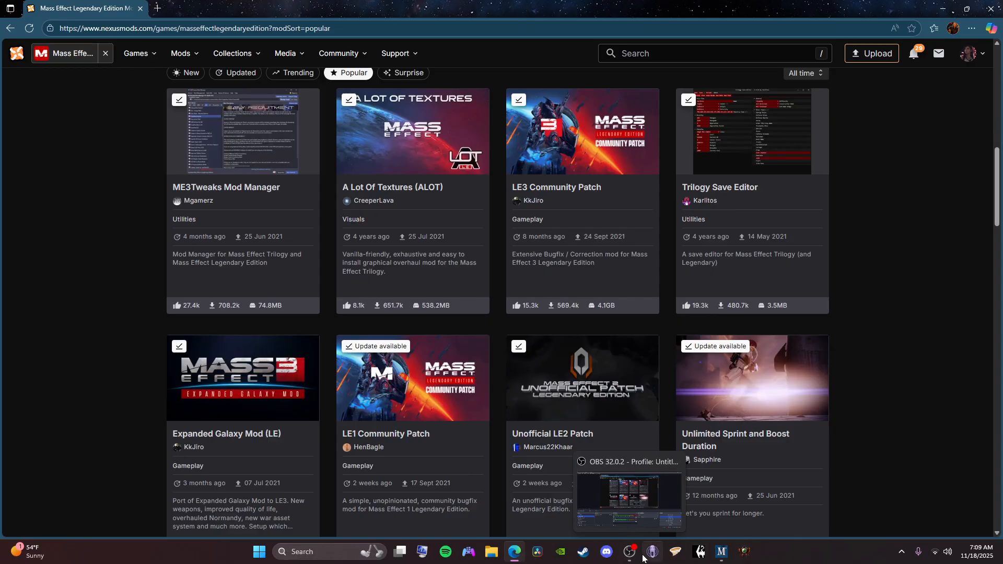
left_click(722, 553)
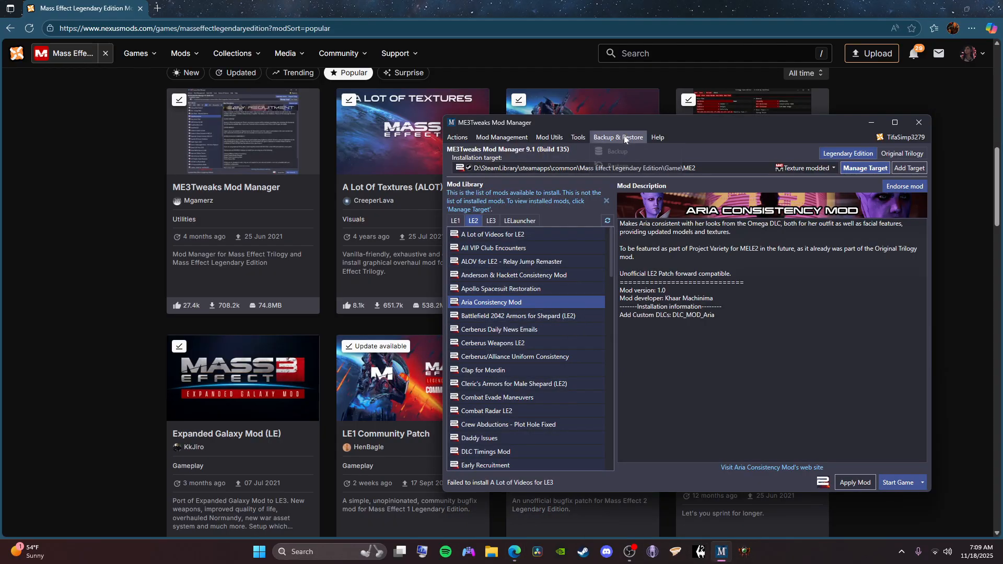
Switch to Steam, view the game library with Mass Effect Legendary Edition, and close the Steam window
left_click(581, 557)
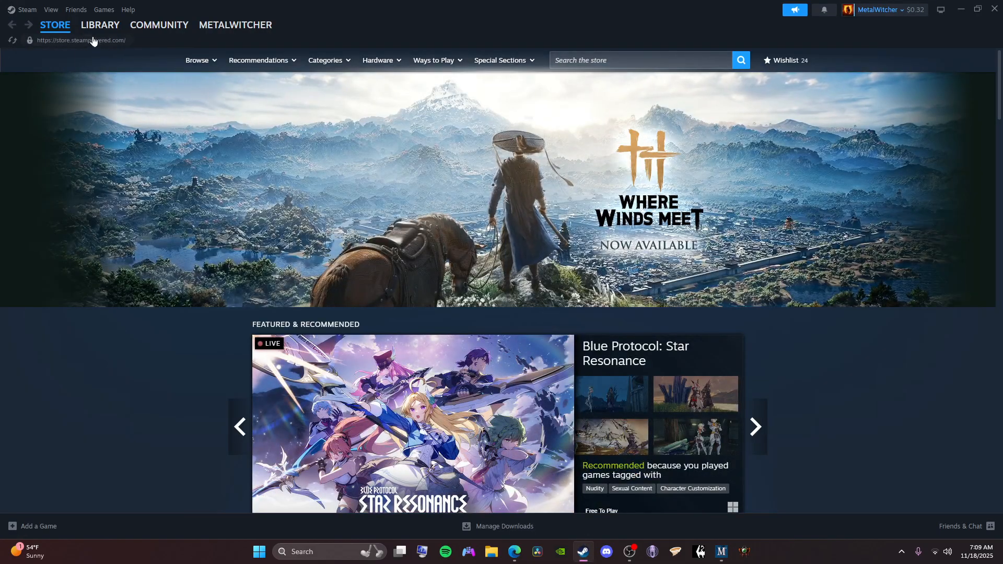
left_click(94, 40)
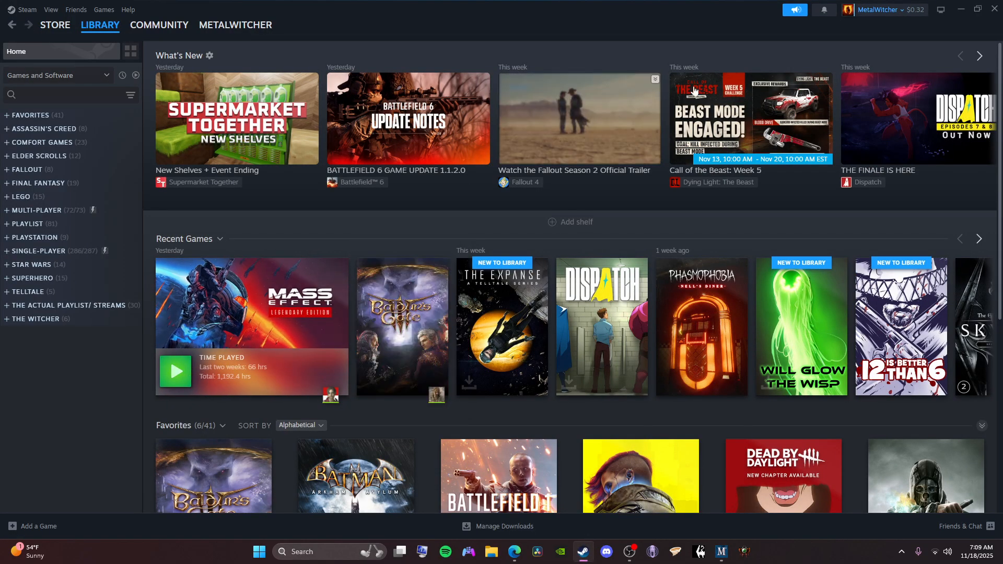
left_click(994, 9)
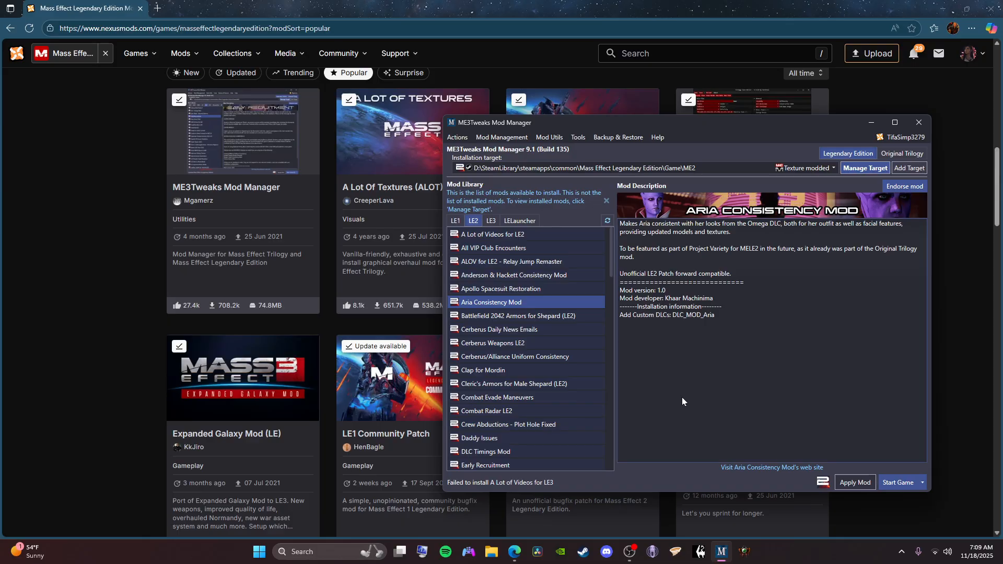
left_click(629, 551)
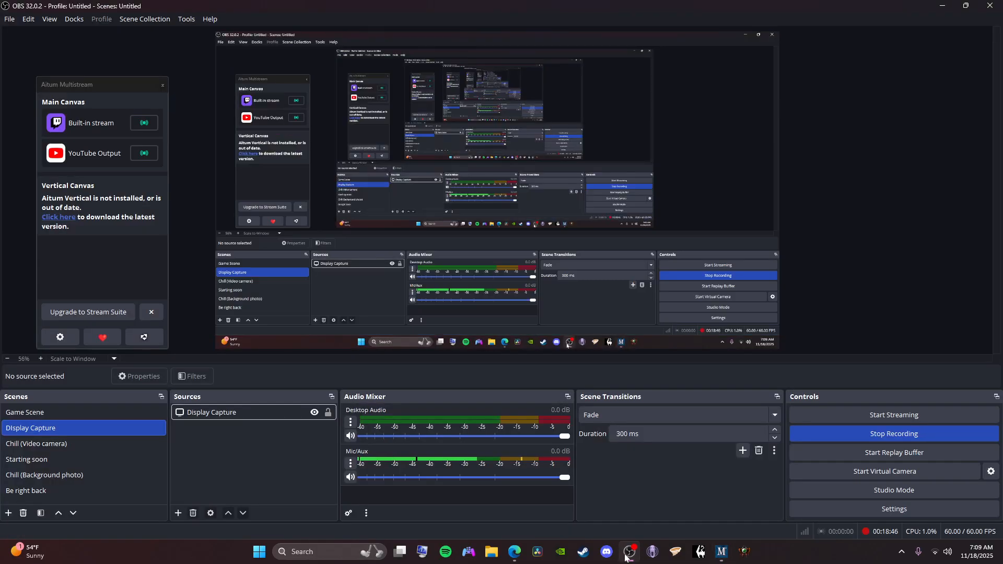